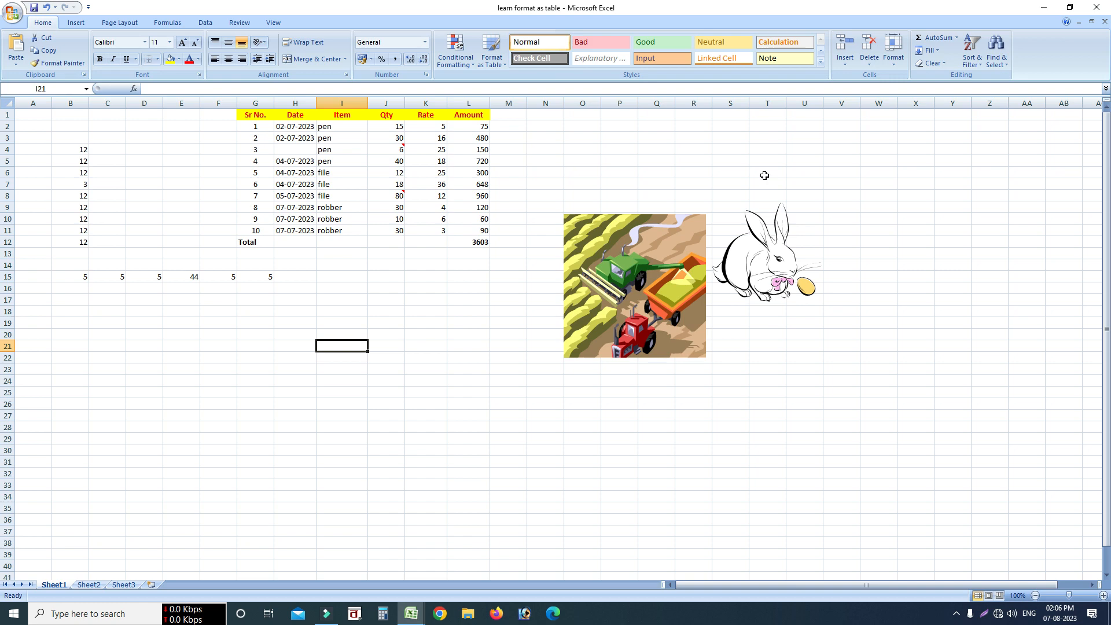
Find the text "pen" in the sheet and advance to its second occurrence
click(455, 300)
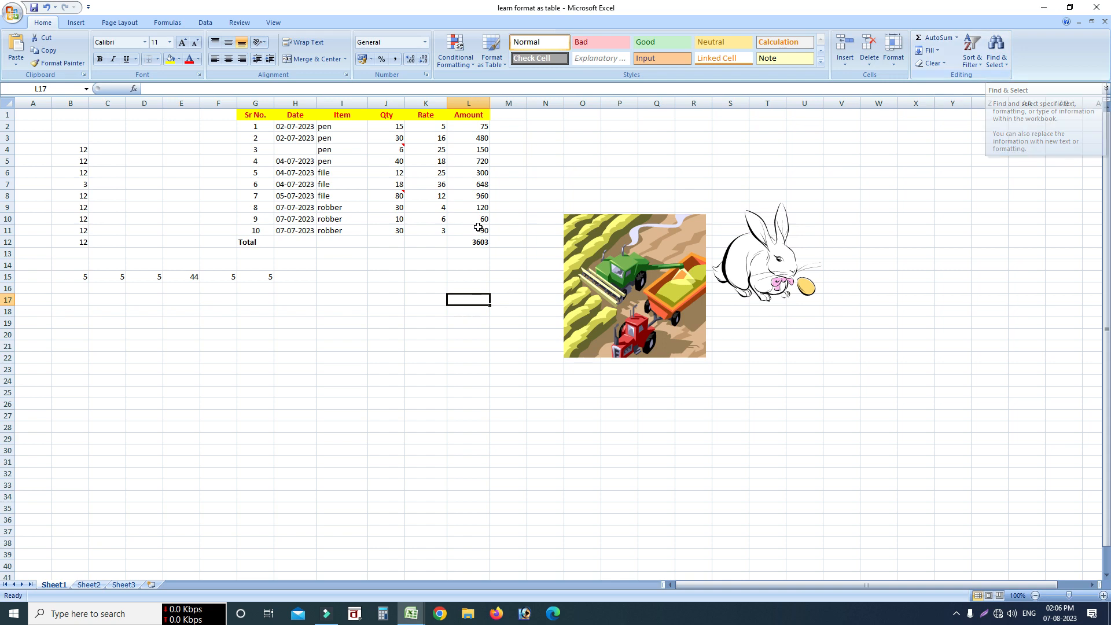
click(1000, 56)
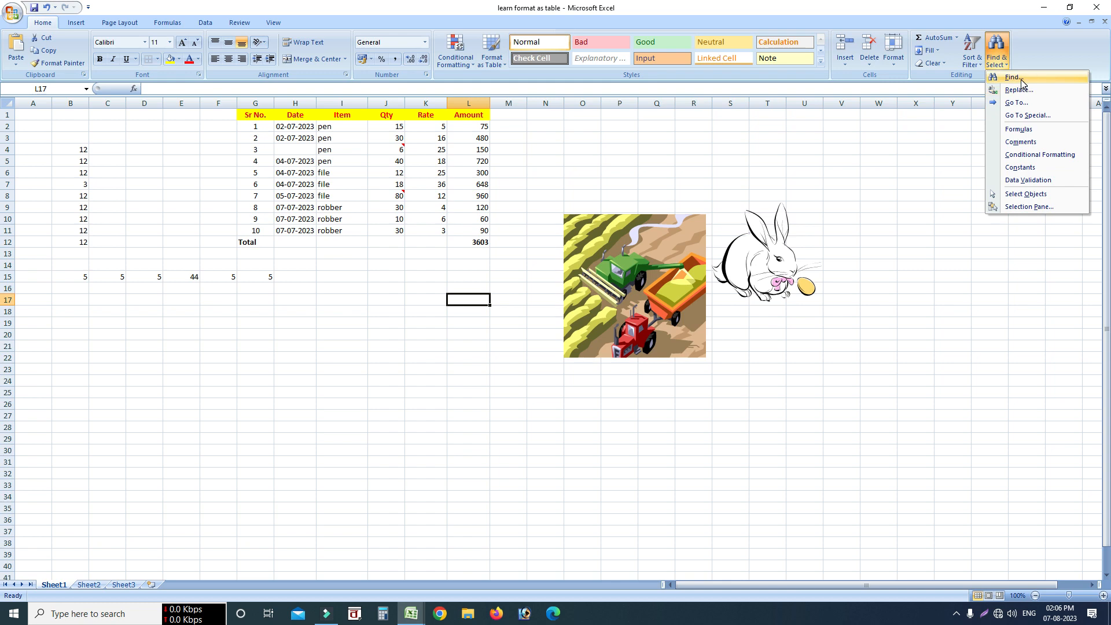
click(1022, 78)
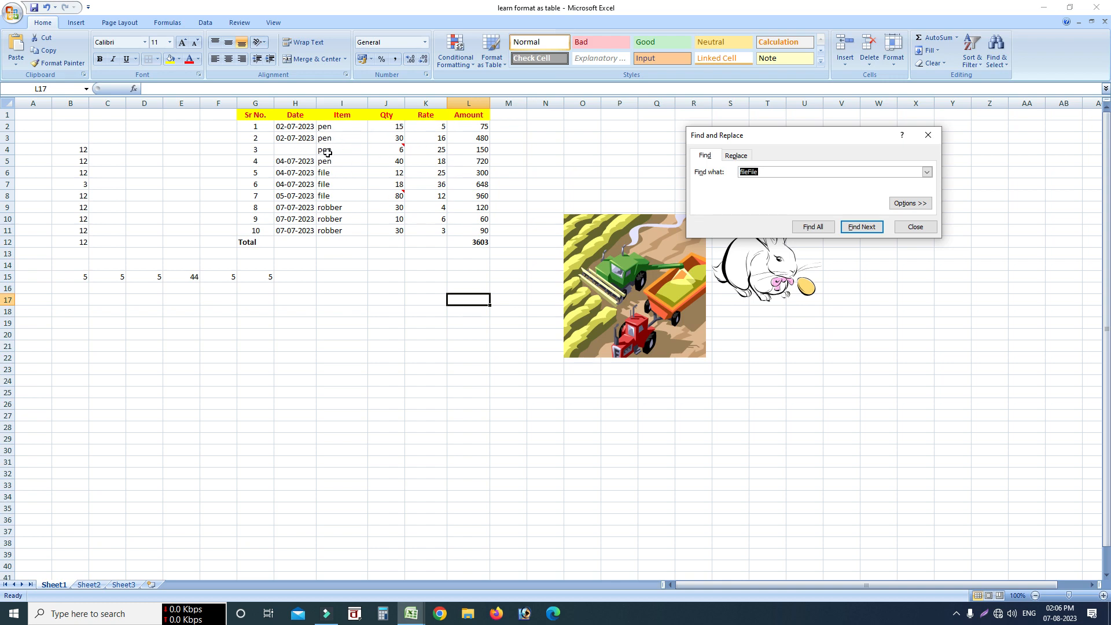
mouse_move(374, 190)
text(pen)
click(864, 228)
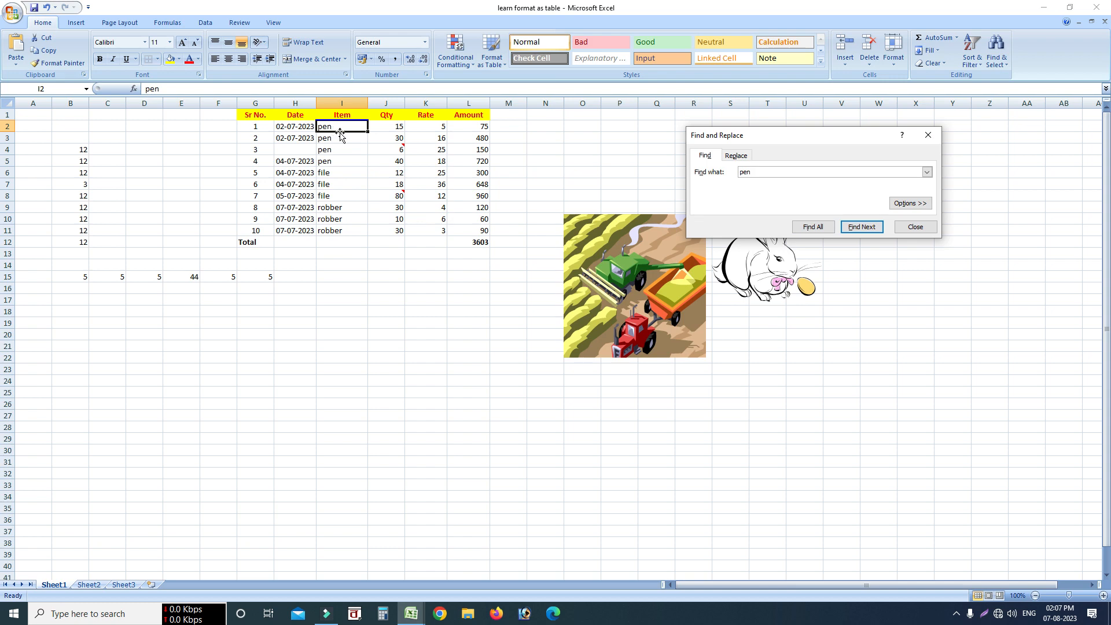
click(867, 230)
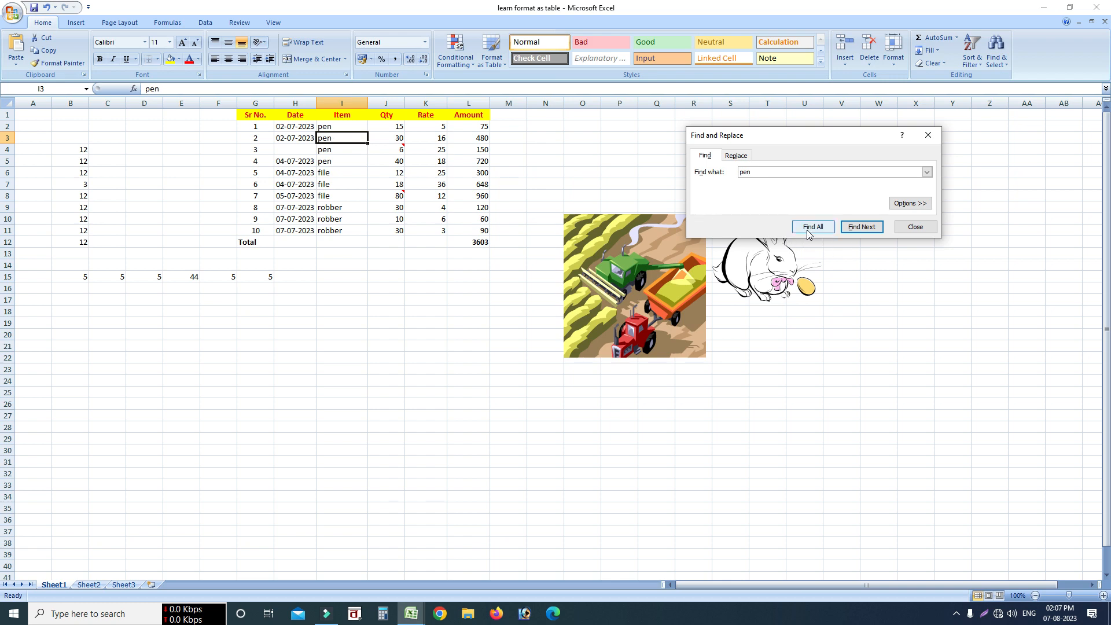
List every occurrence of "pen", visit the matches in cells I4 and I5, and close the search
click(822, 227)
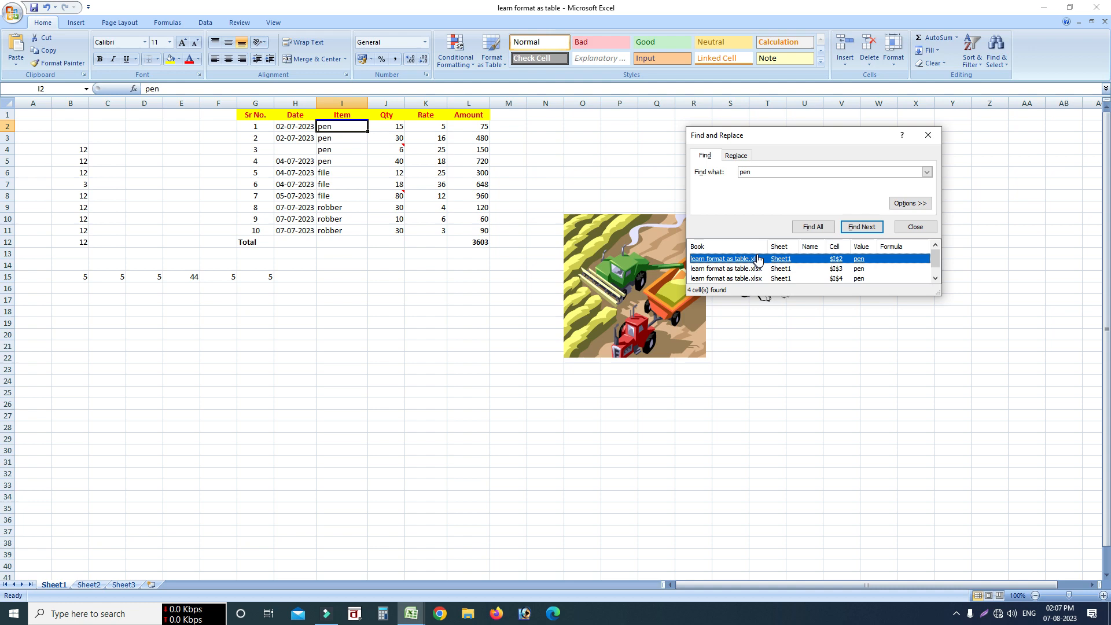
scroll(774, 268, down, 1)
click(774, 268)
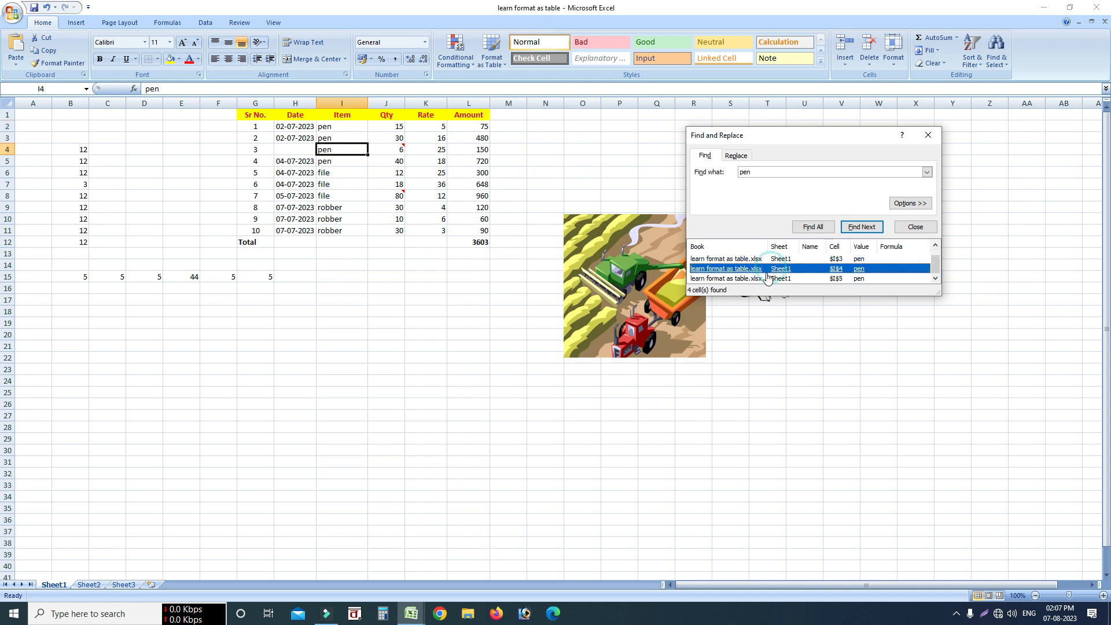
click(755, 279)
click(760, 267)
click(927, 134)
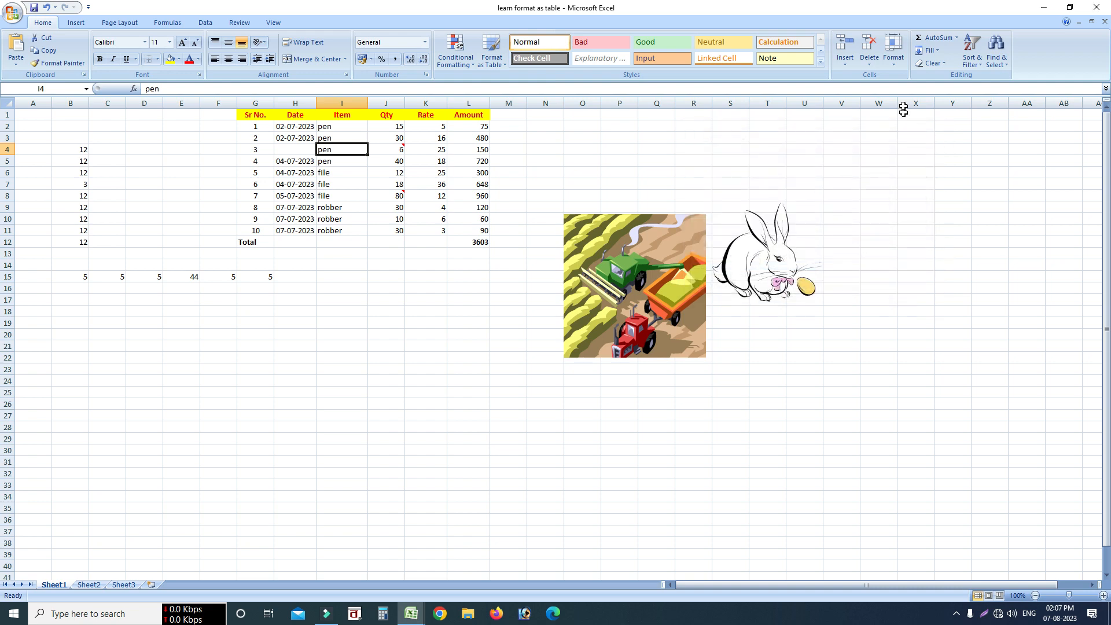
Replace every occurrence of "file" in the sheet with "FILE" and close the replace dialog
click(997, 57)
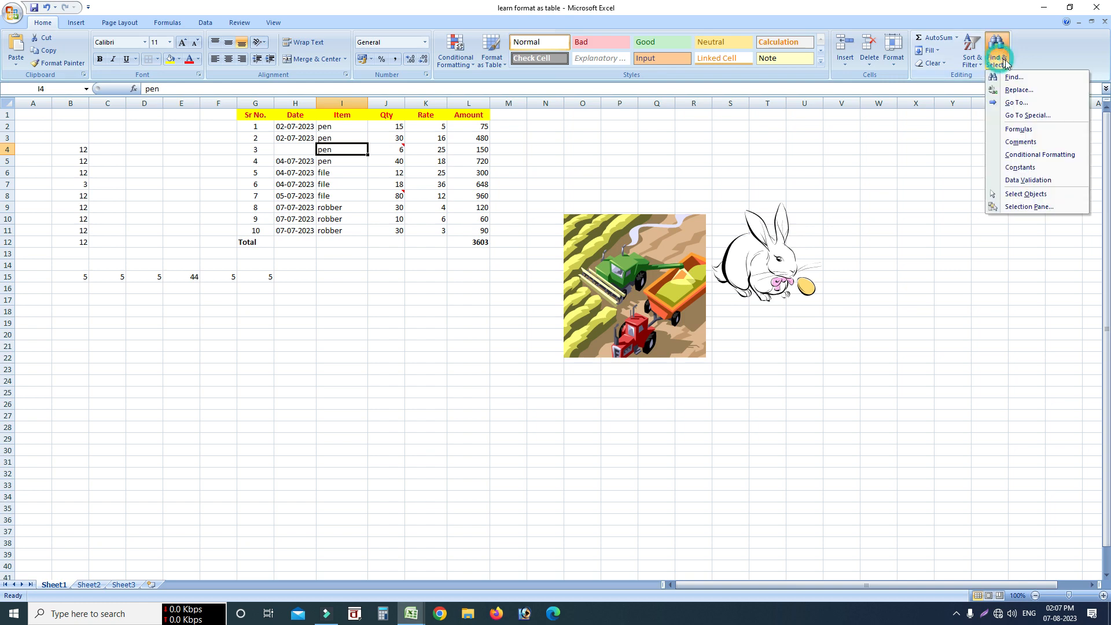
click(1019, 90)
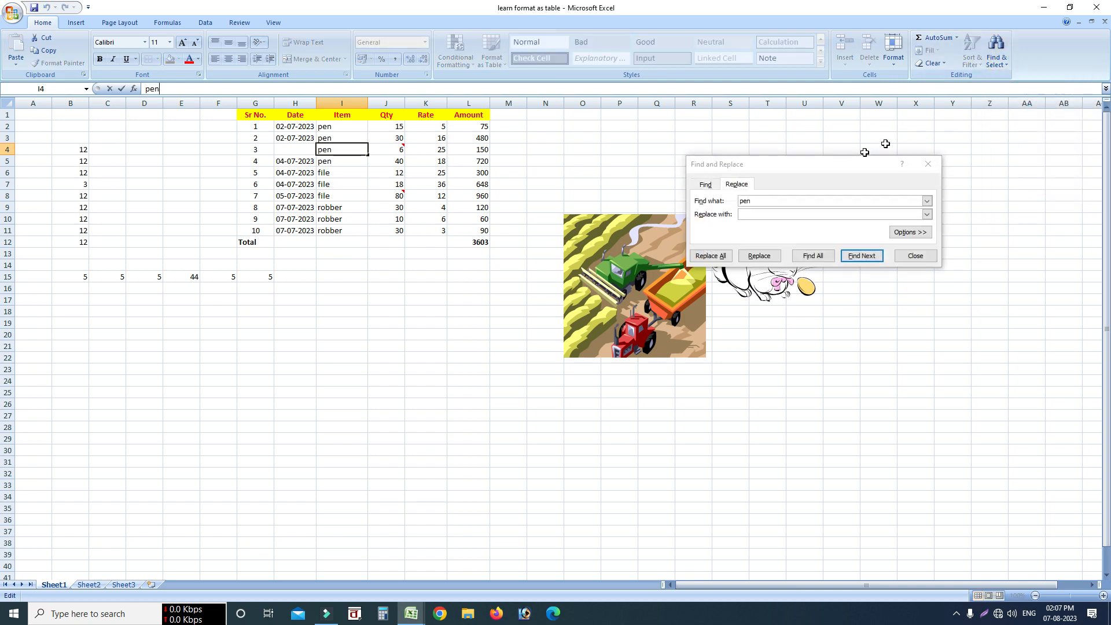
click(757, 203)
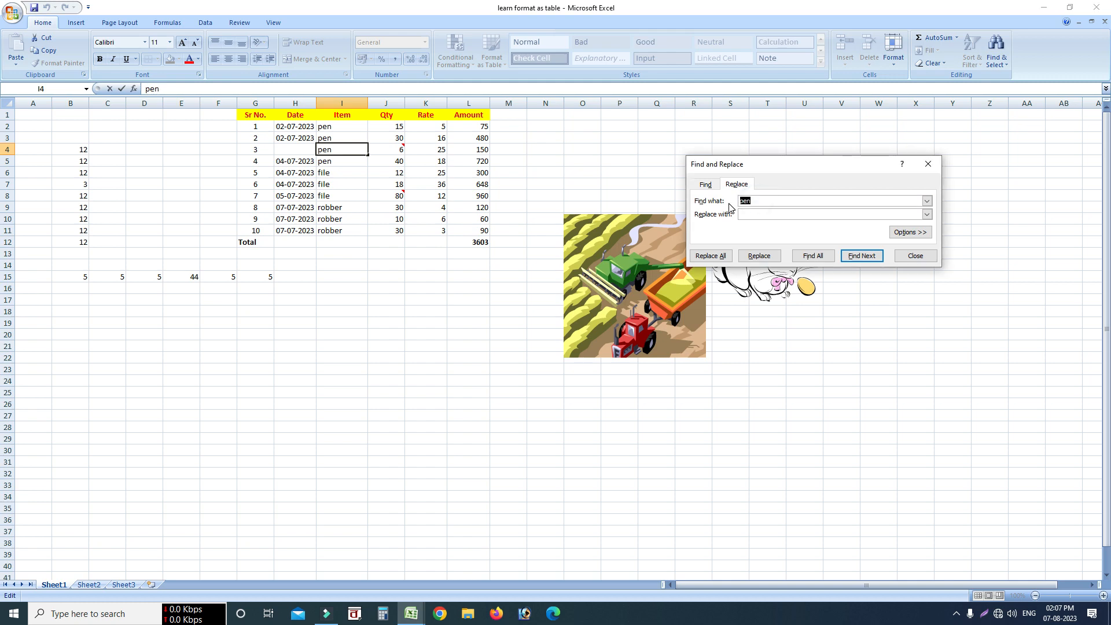
text(file)
click(765, 213)
click(865, 258)
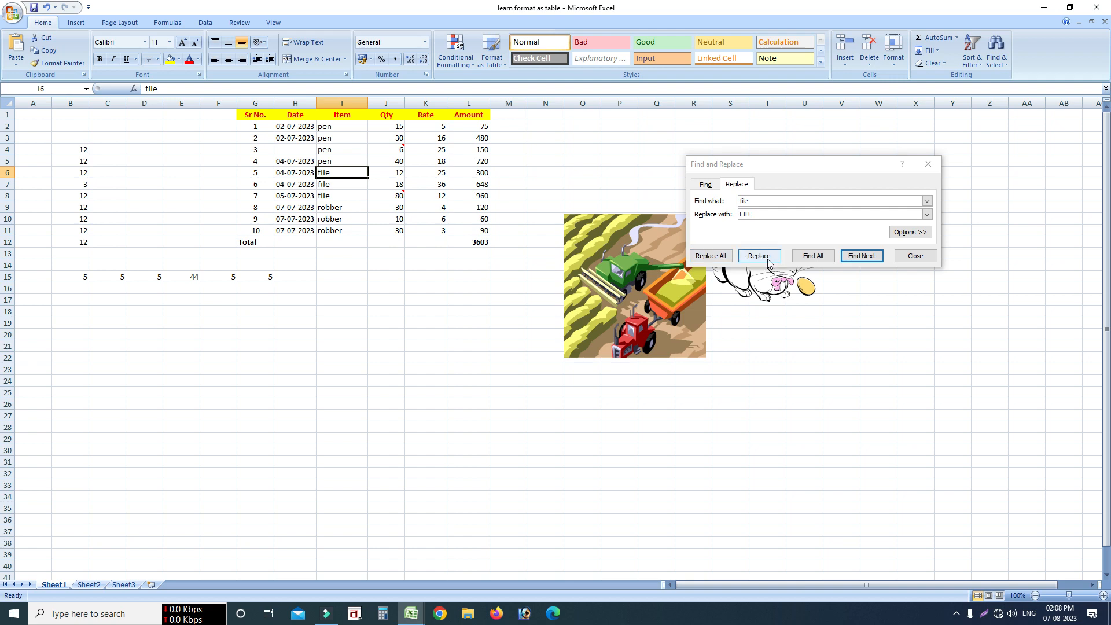
click(718, 257)
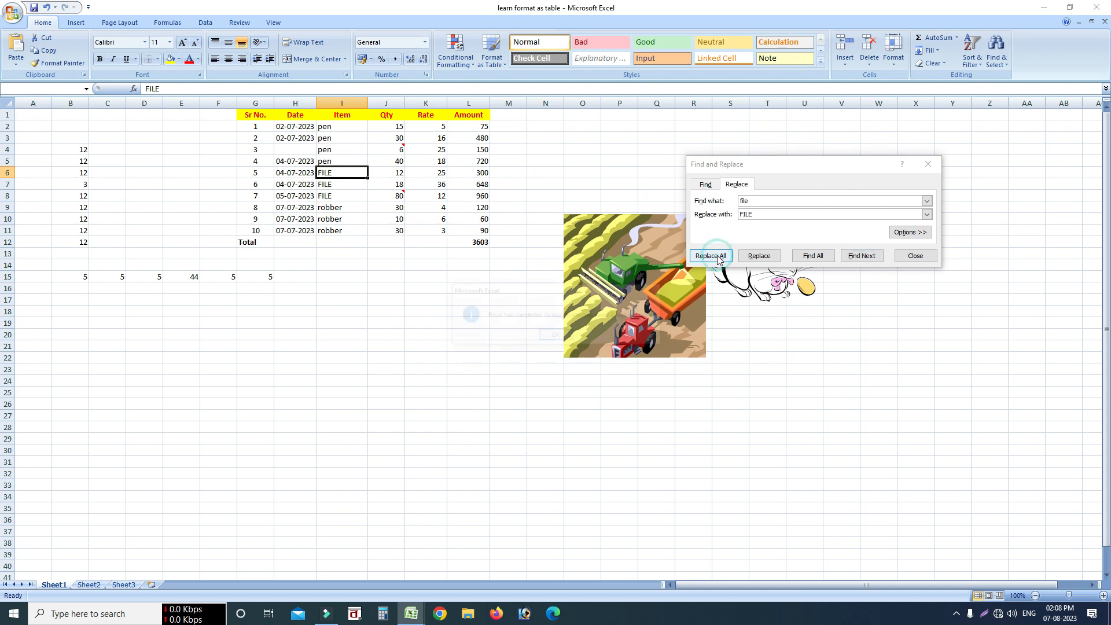
click(556, 336)
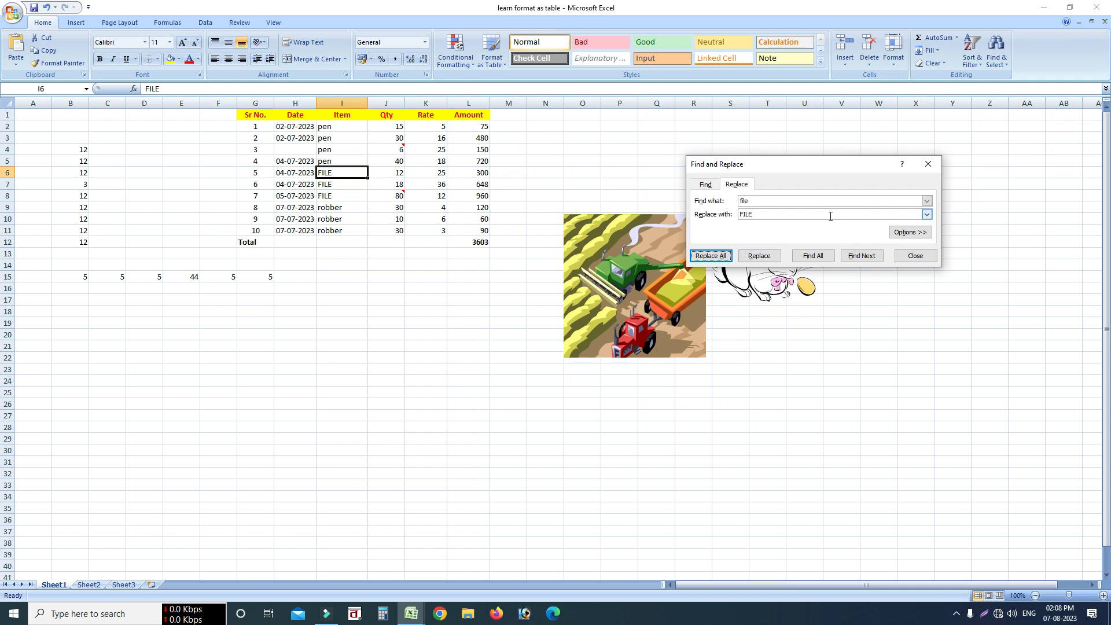
click(927, 164)
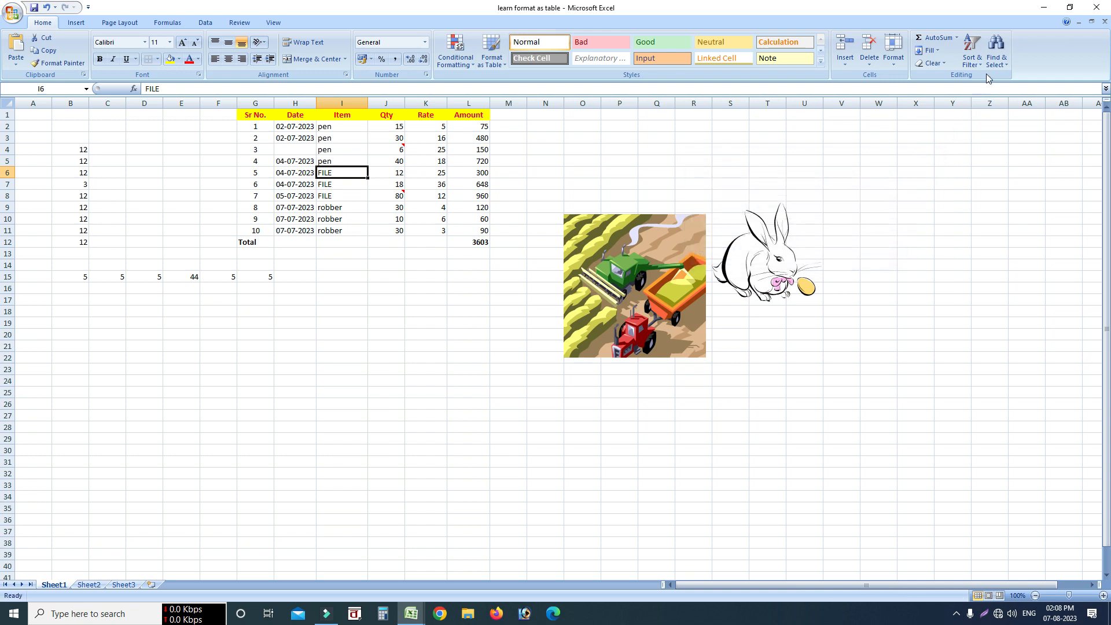
Go to cell K4 by its reference
click(995, 51)
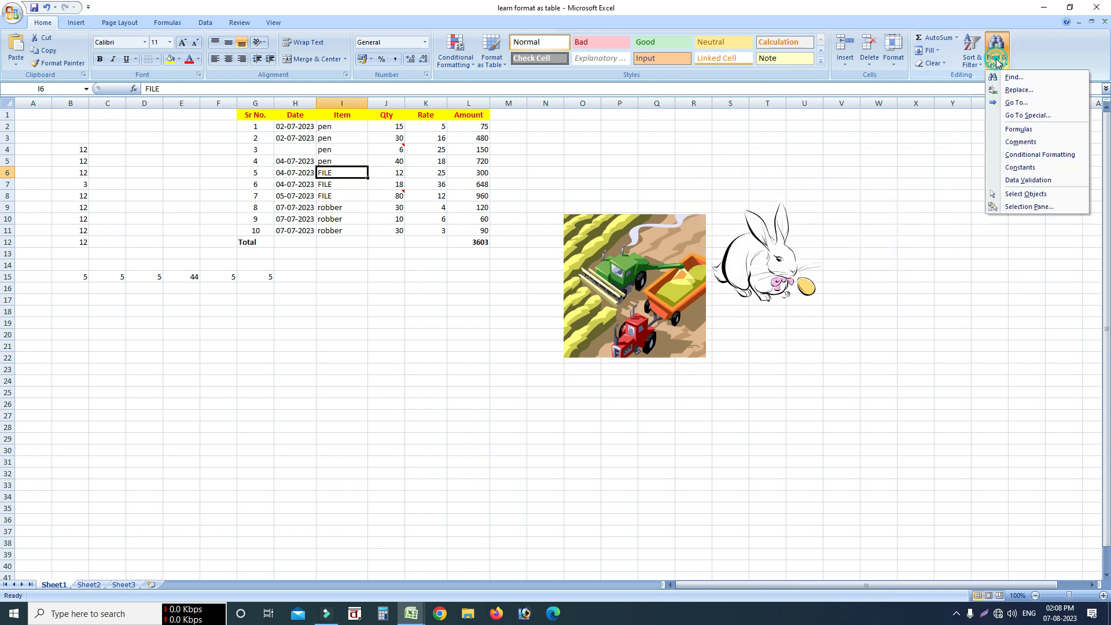
click(1019, 103)
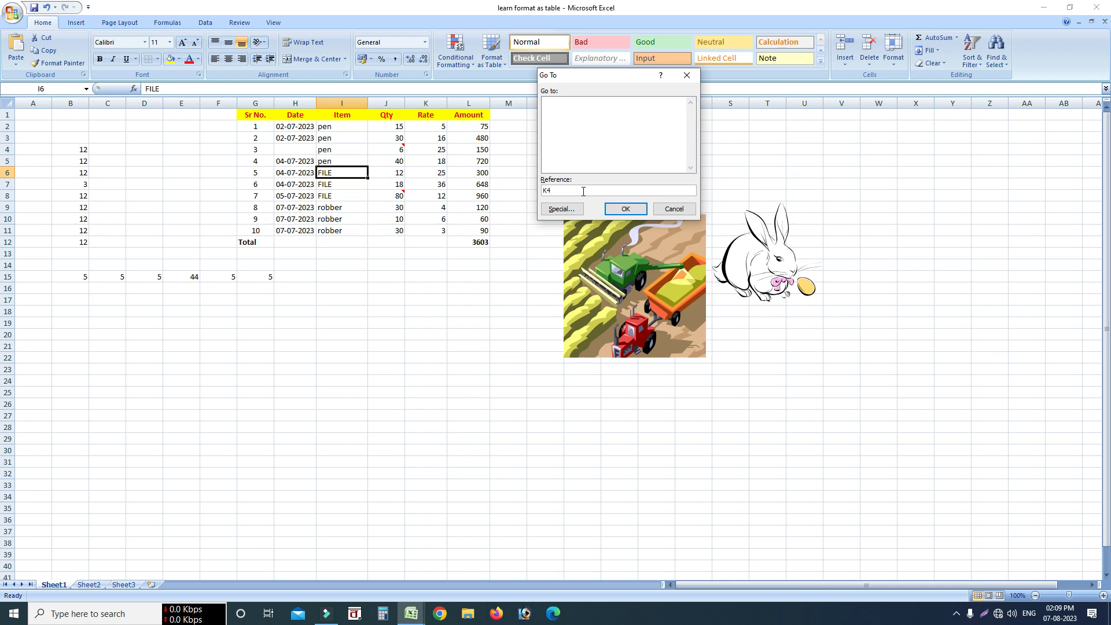
click(626, 209)
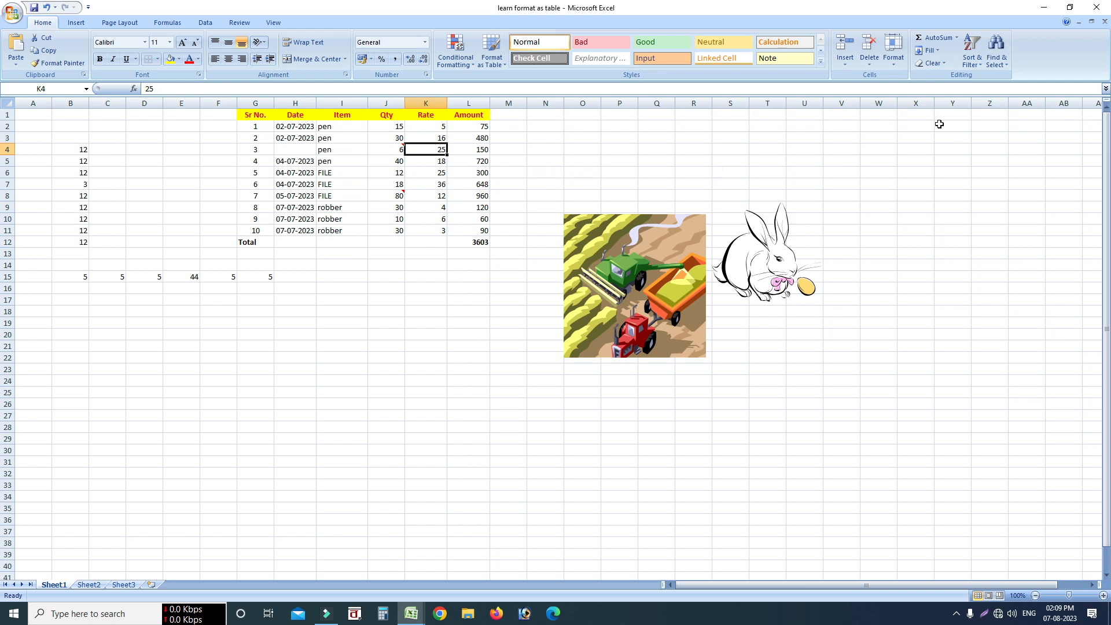
Select all cells that contain comments with Go To Special and view the comments in the Qty column
click(997, 58)
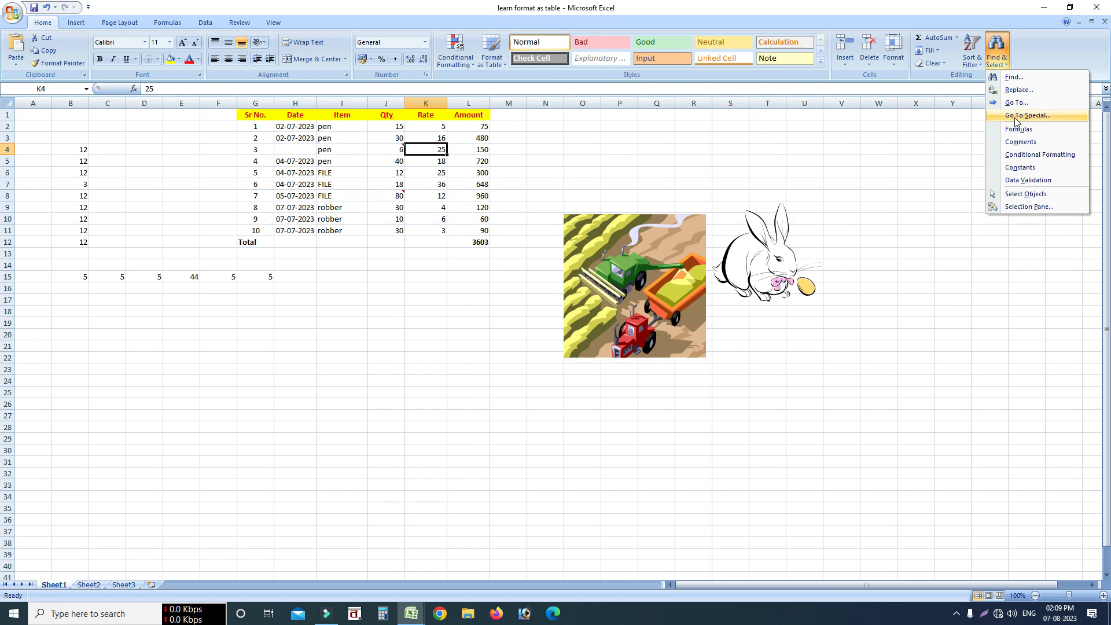
click(1014, 116)
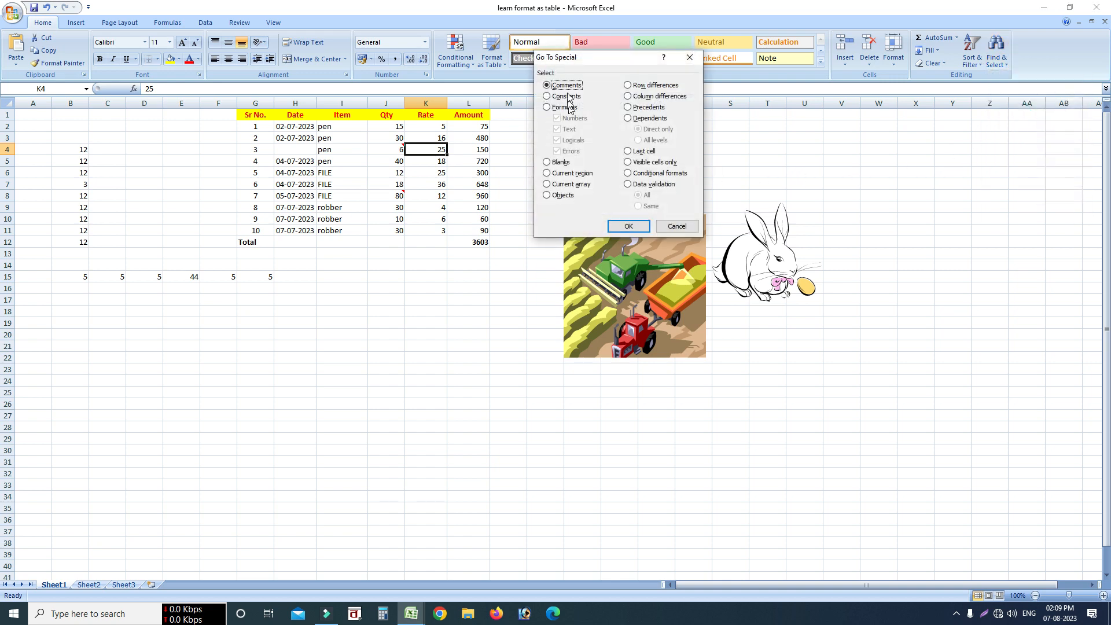
drag(613, 62, 714, 76)
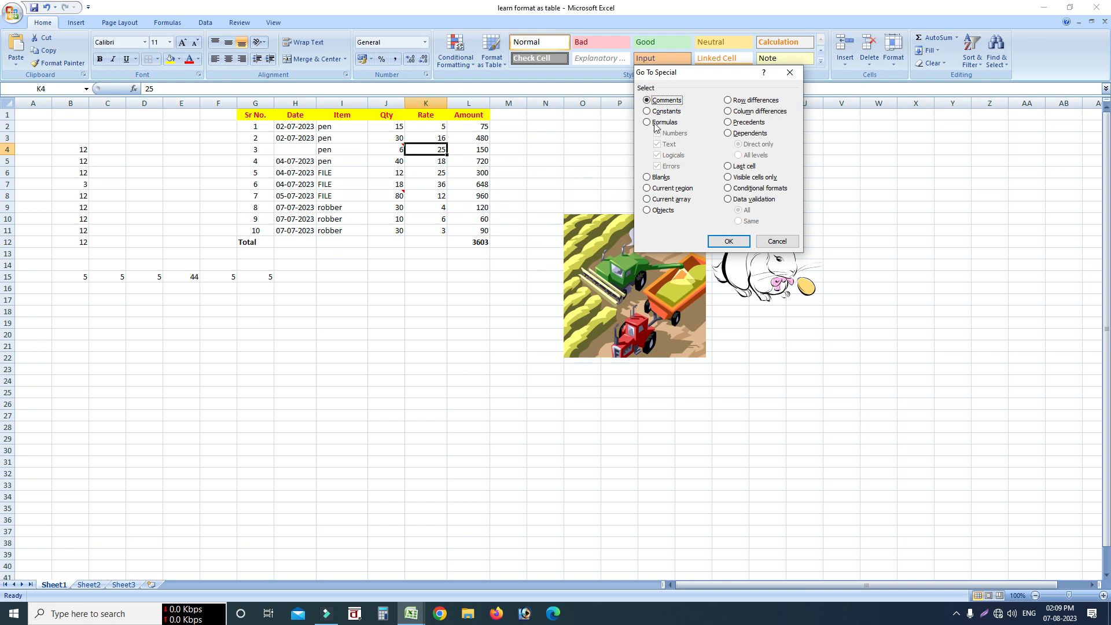
click(728, 242)
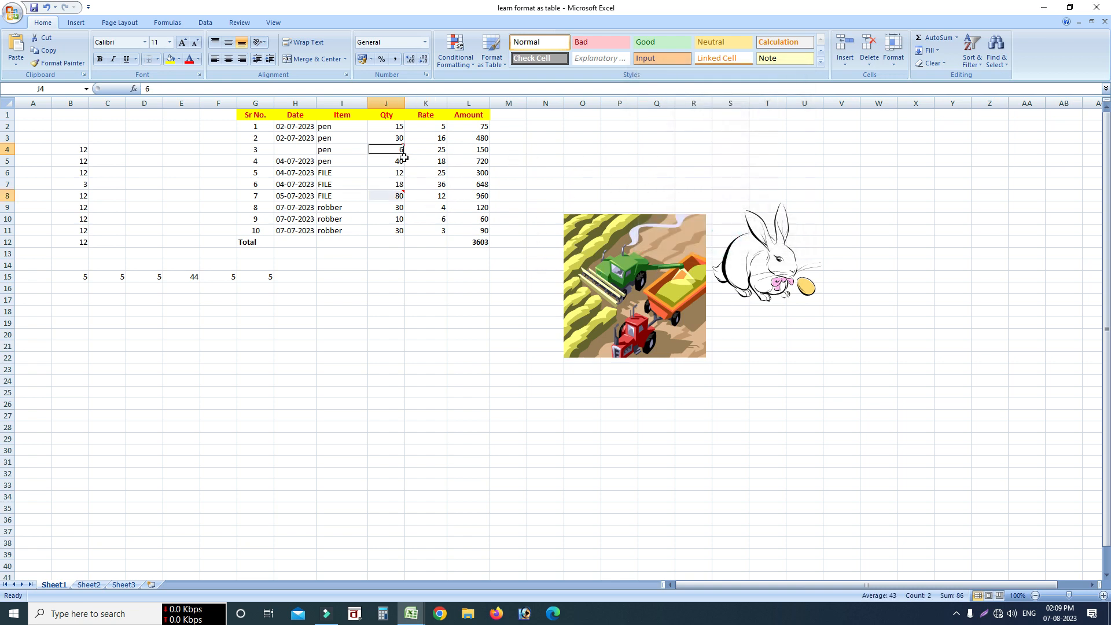
mouse_move(403, 147)
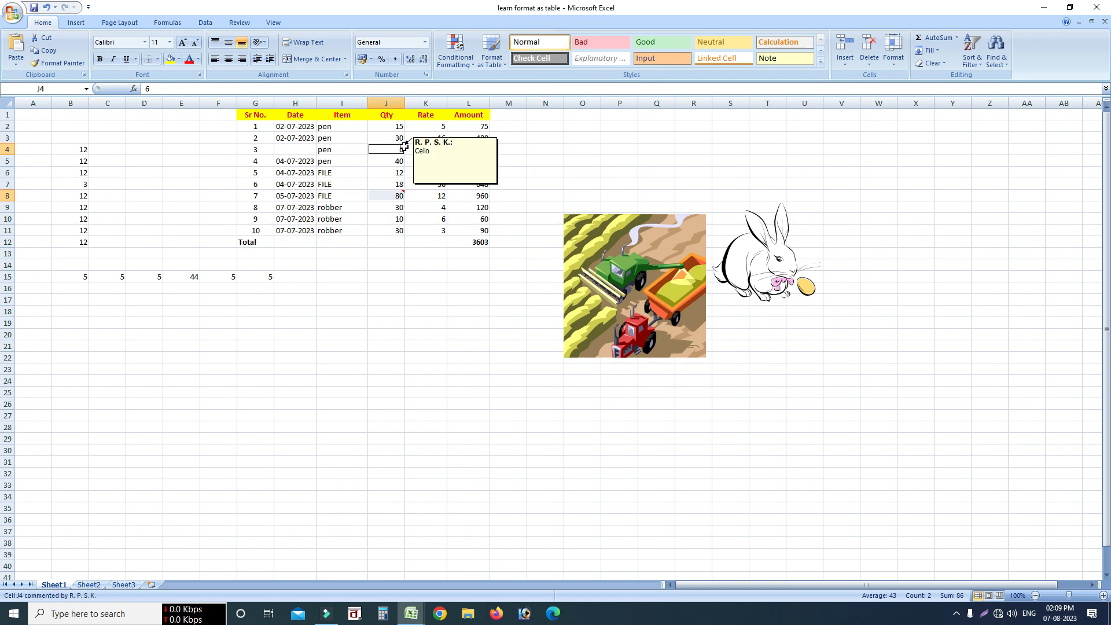
mouse_move(403, 191)
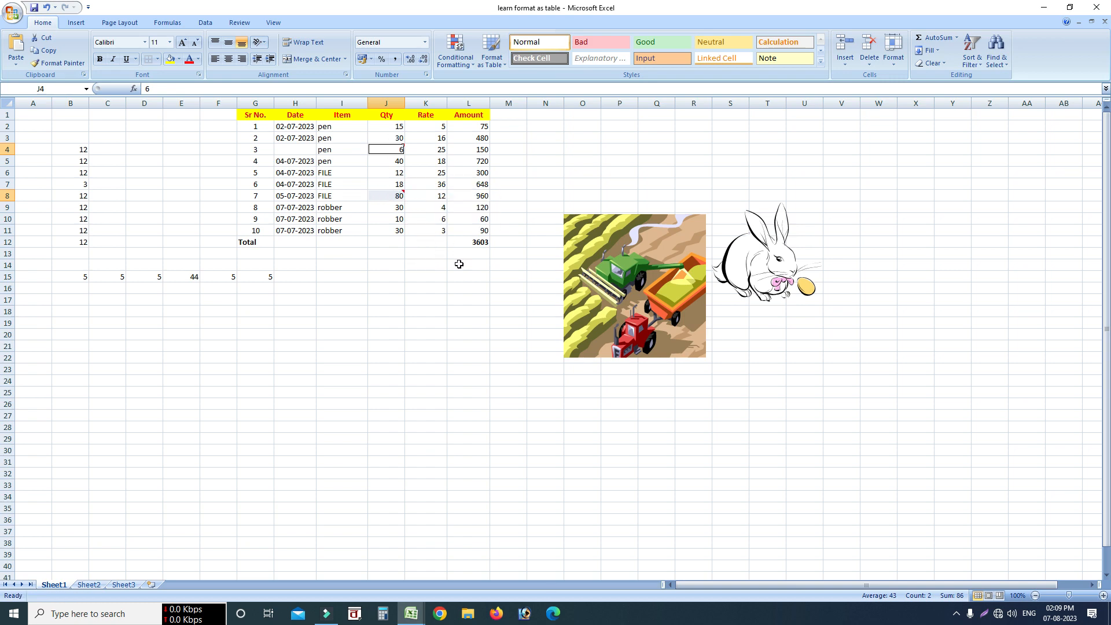
Select only the cells holding text constants with Go To Special, excluding numbers, logicals and errors
click(440, 207)
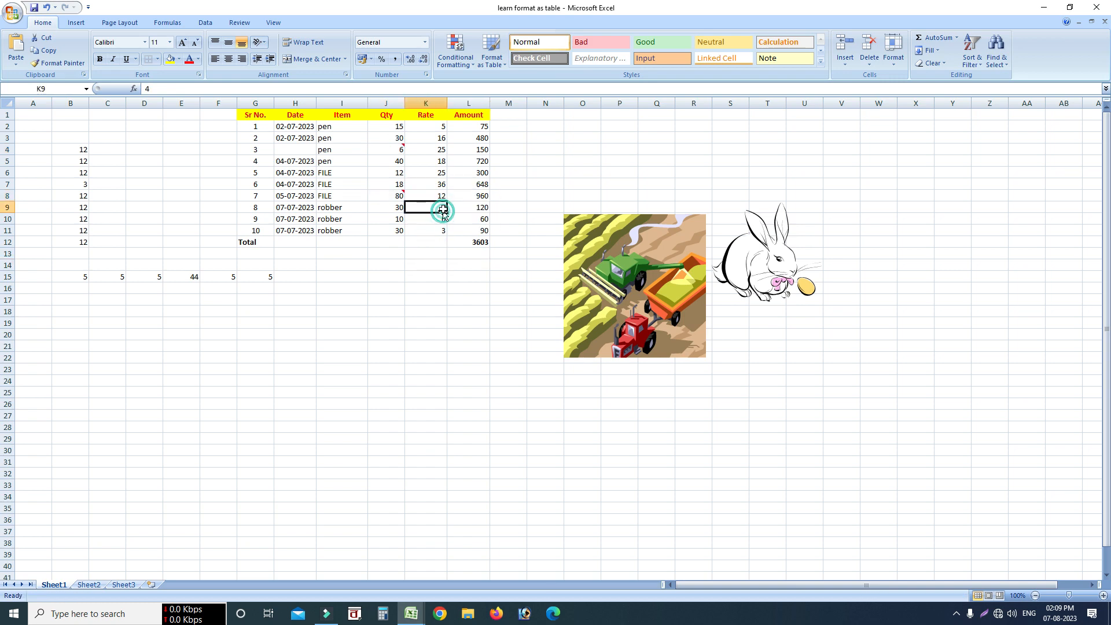
click(996, 56)
click(1018, 115)
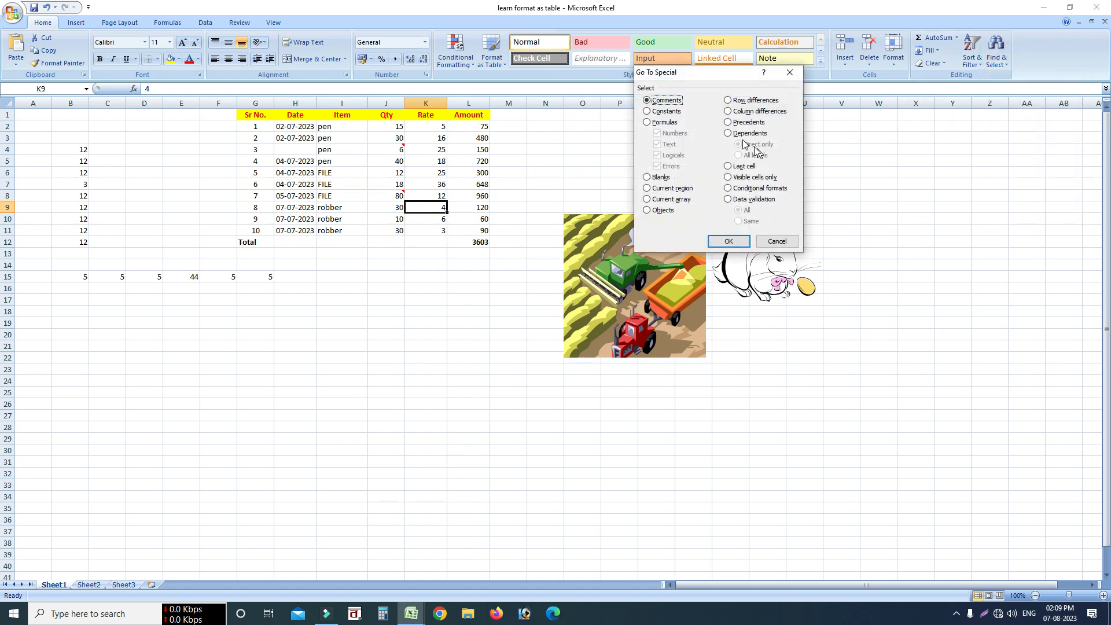
click(647, 111)
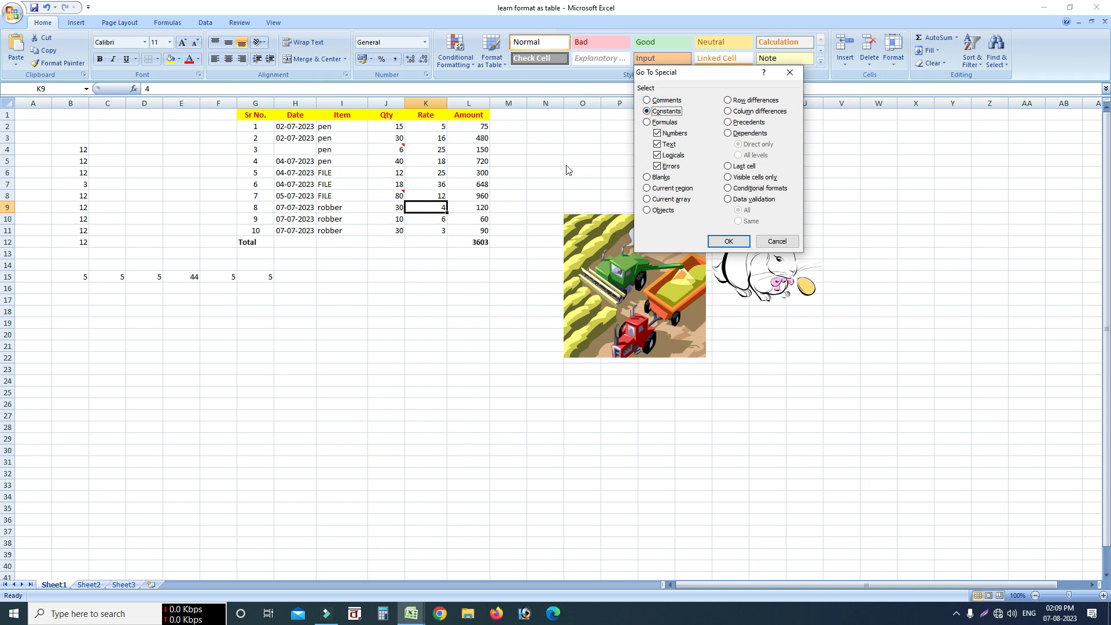
click(657, 166)
click(657, 155)
click(657, 134)
click(729, 242)
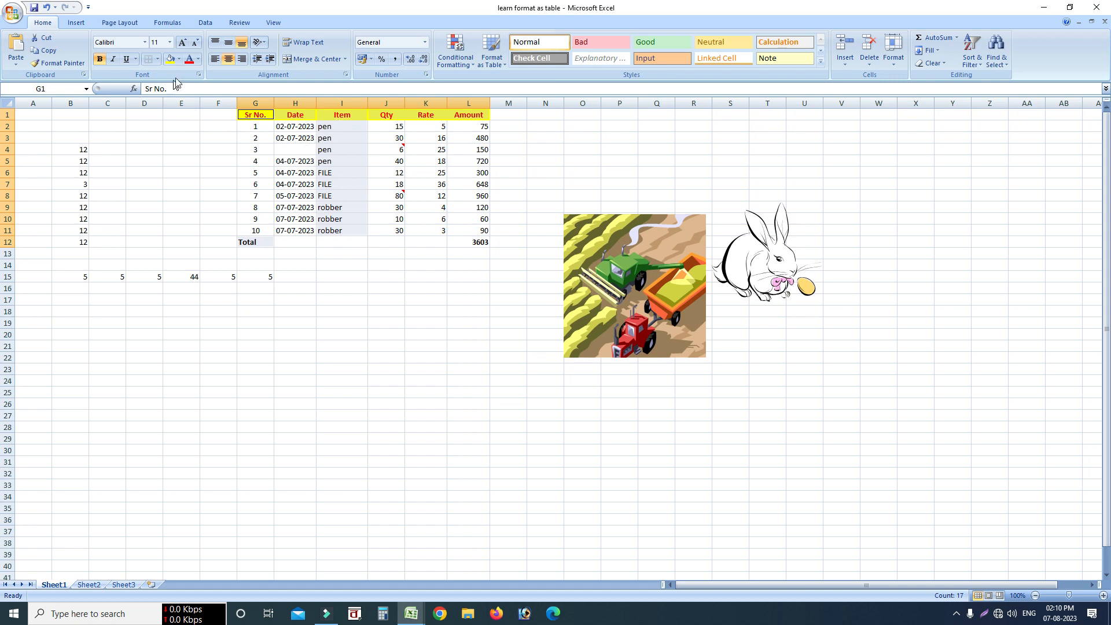
Fill the selected text cells with yellow and undo the fill
click(170, 60)
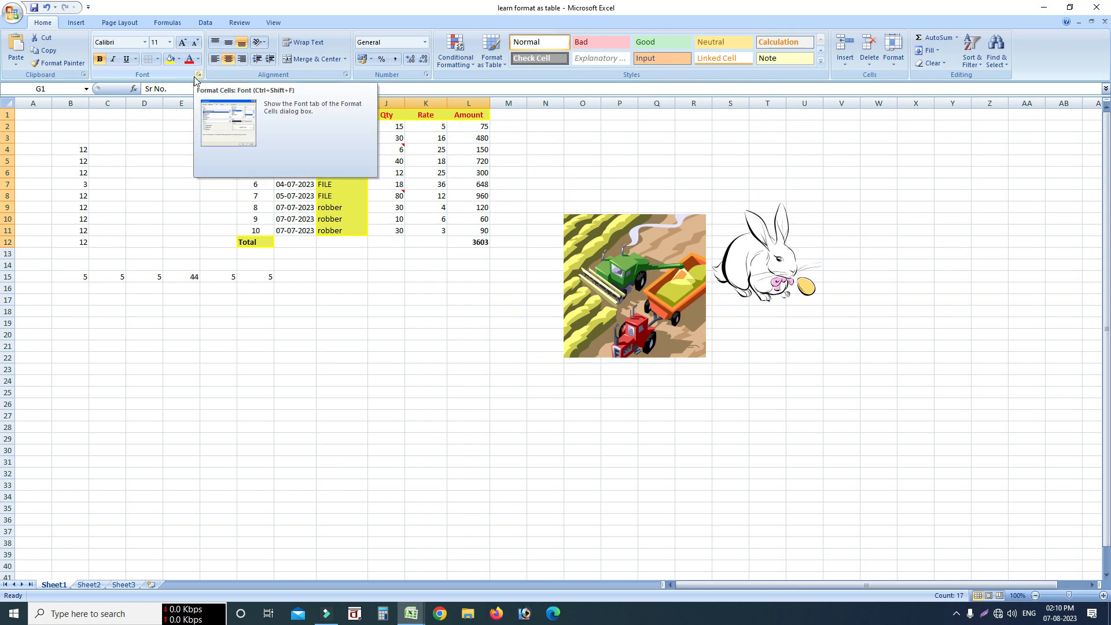
key(ctrl+z)
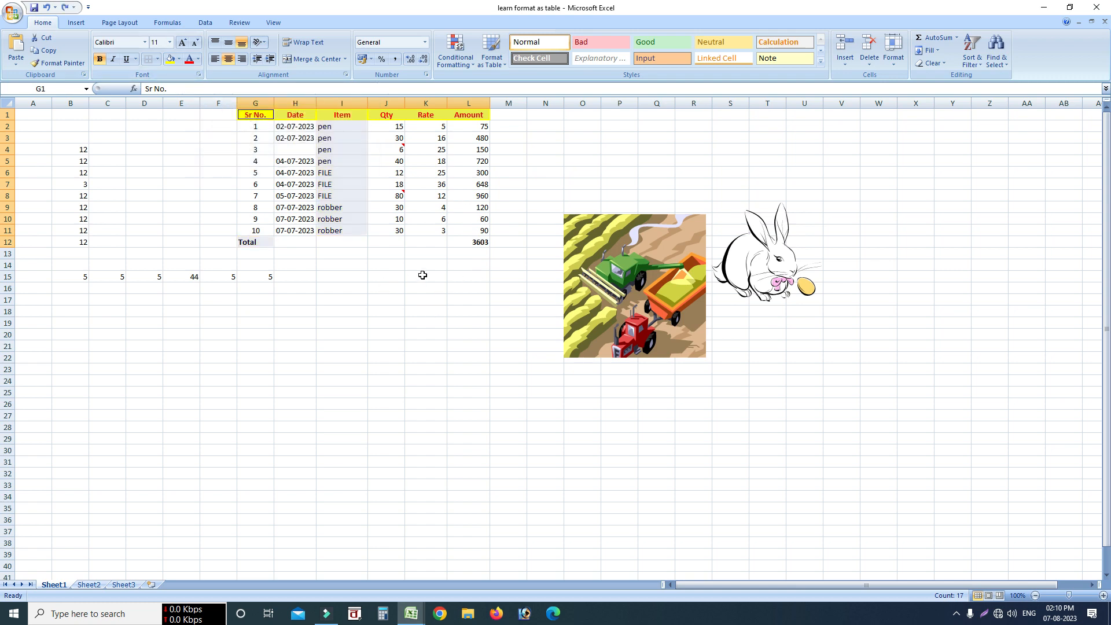
Select only the cells whose formulas return numbers with Go To Special, excluding text, logicals and errors
click(457, 219)
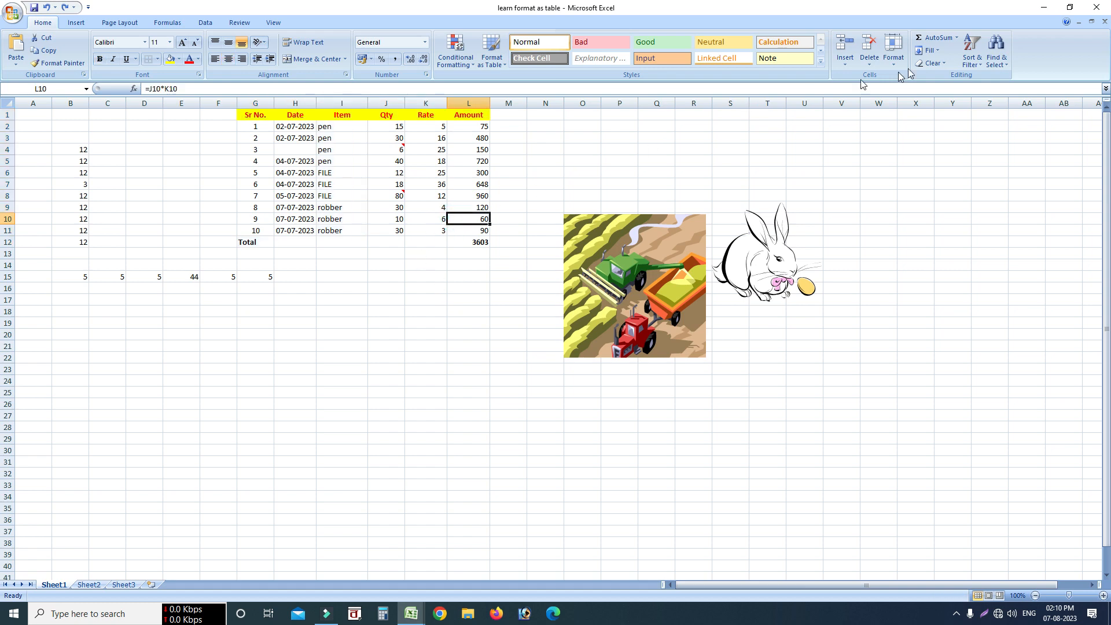
click(995, 53)
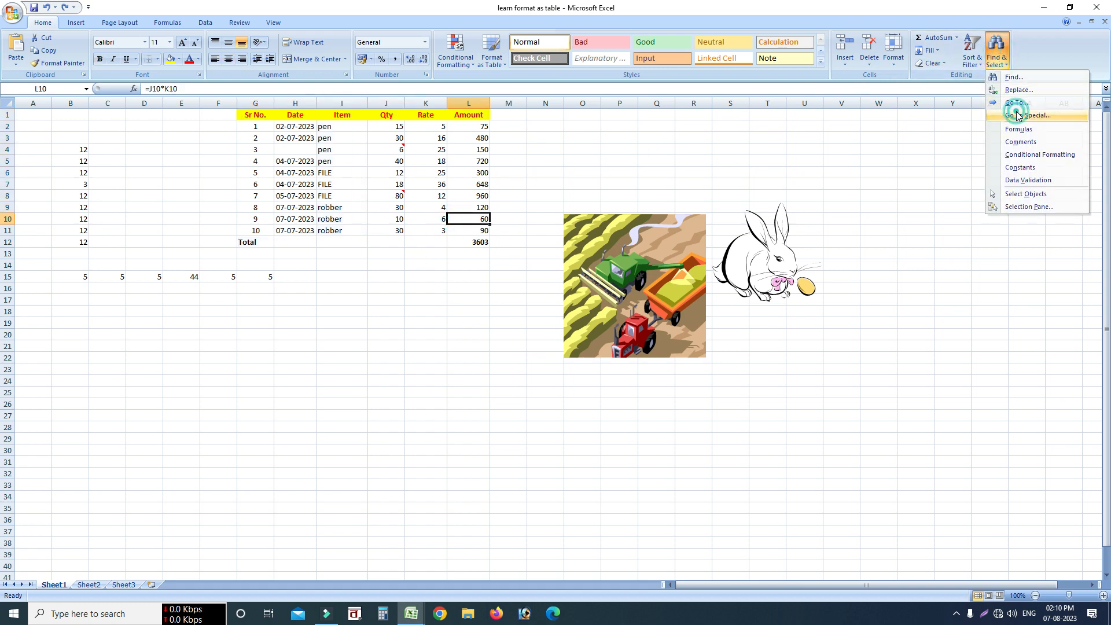
click(1016, 114)
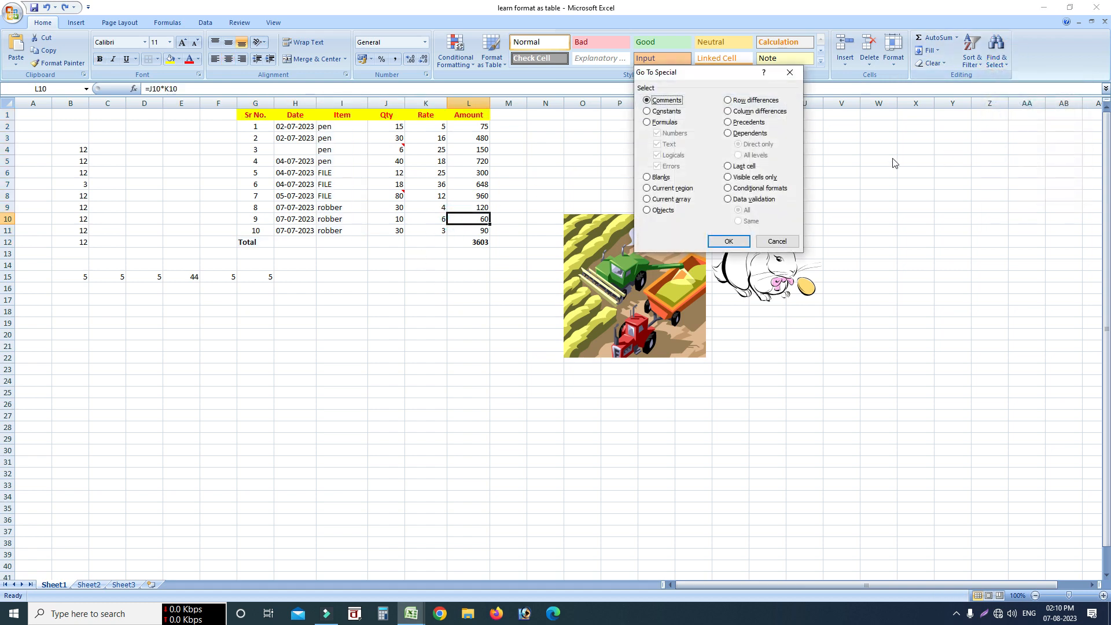
click(647, 123)
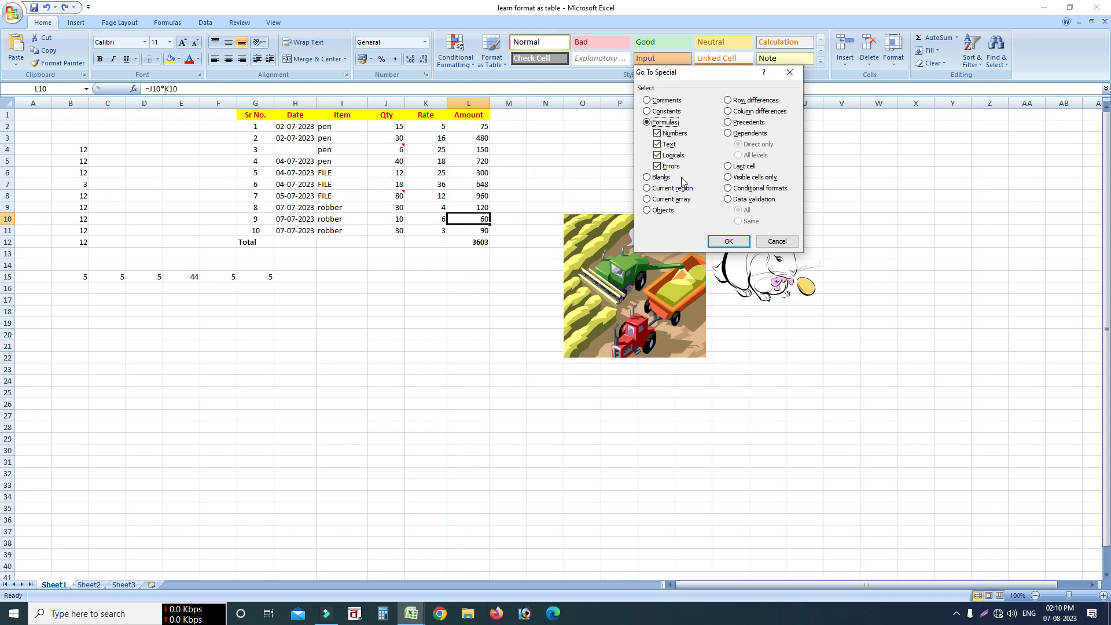
click(657, 166)
click(659, 155)
click(657, 144)
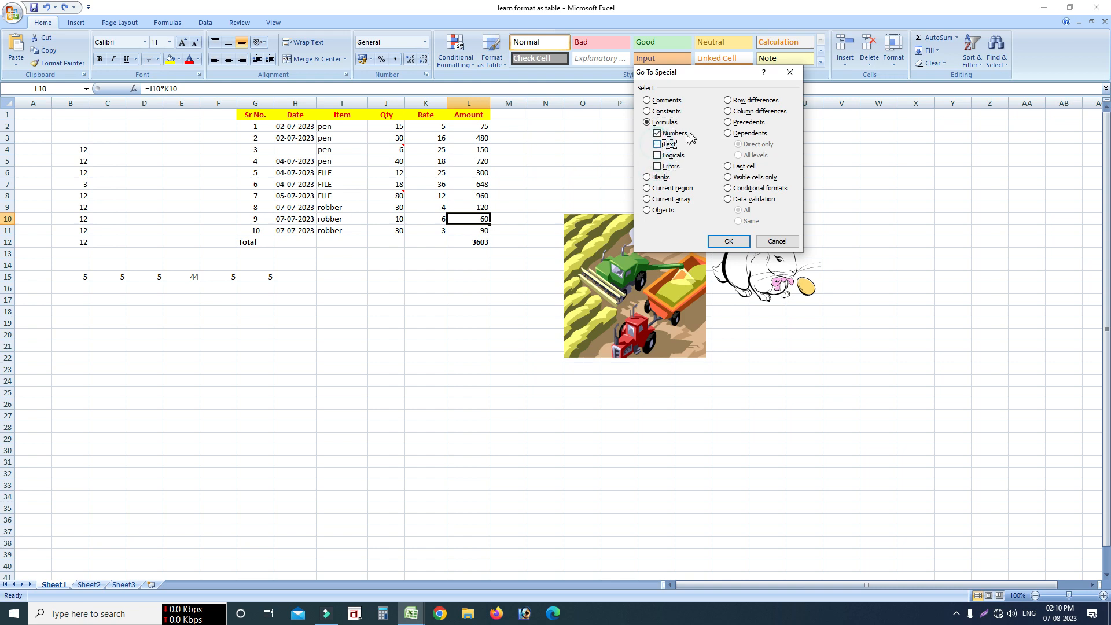
click(728, 242)
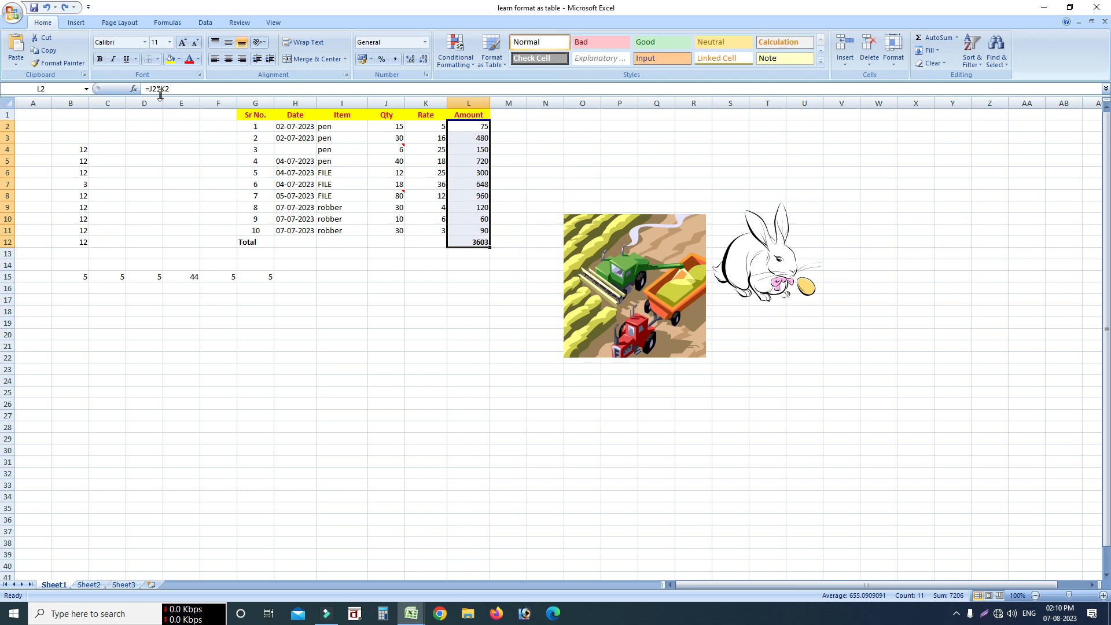
click(471, 171)
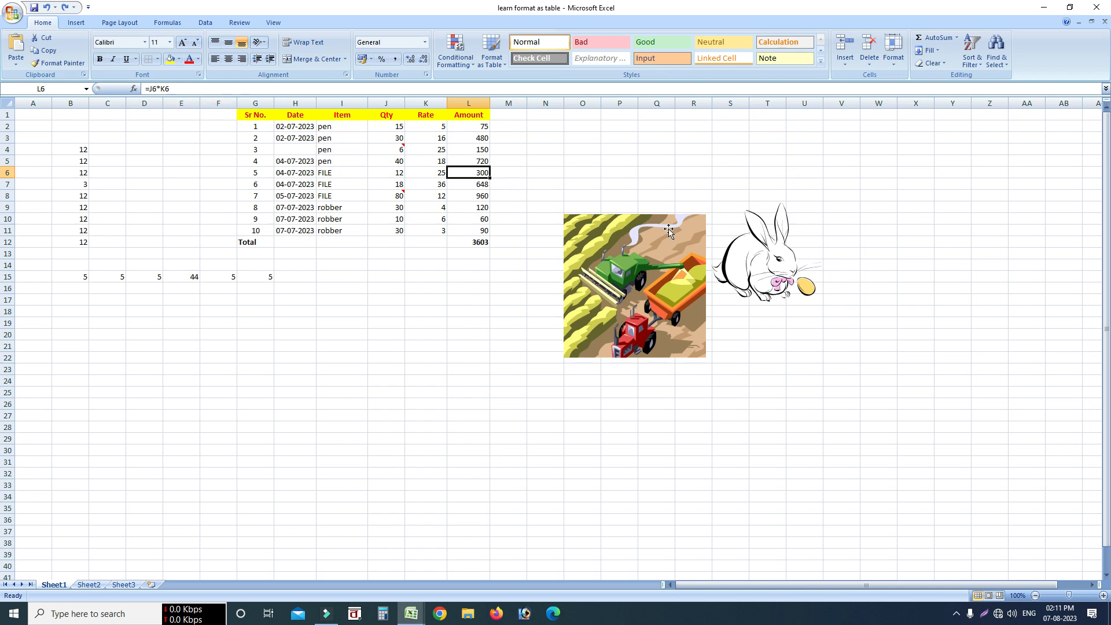
click(1009, 60)
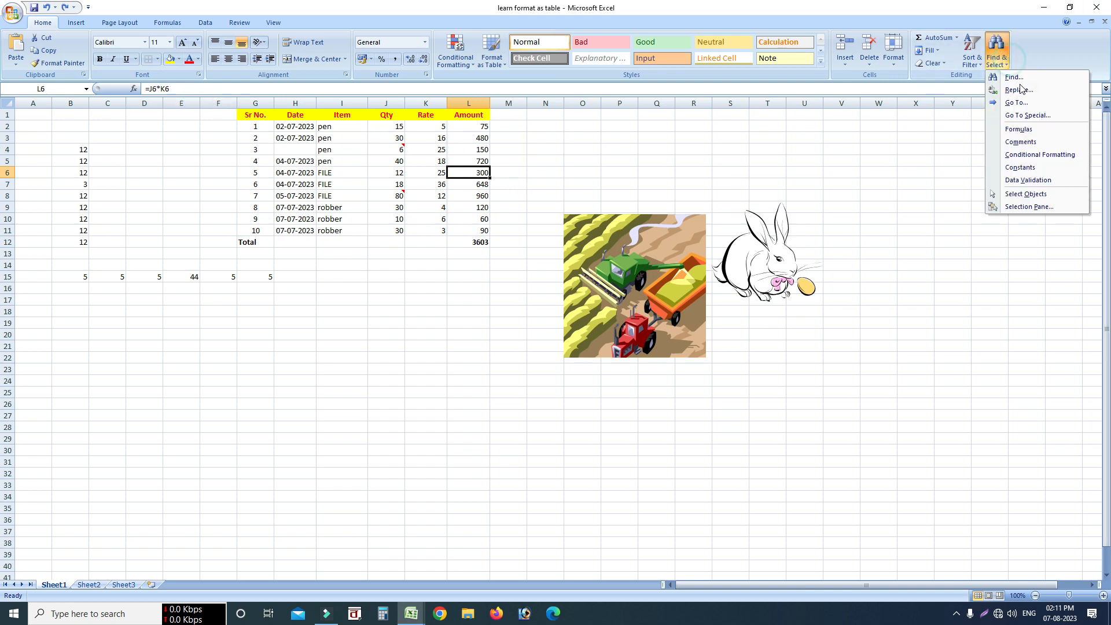
click(1025, 117)
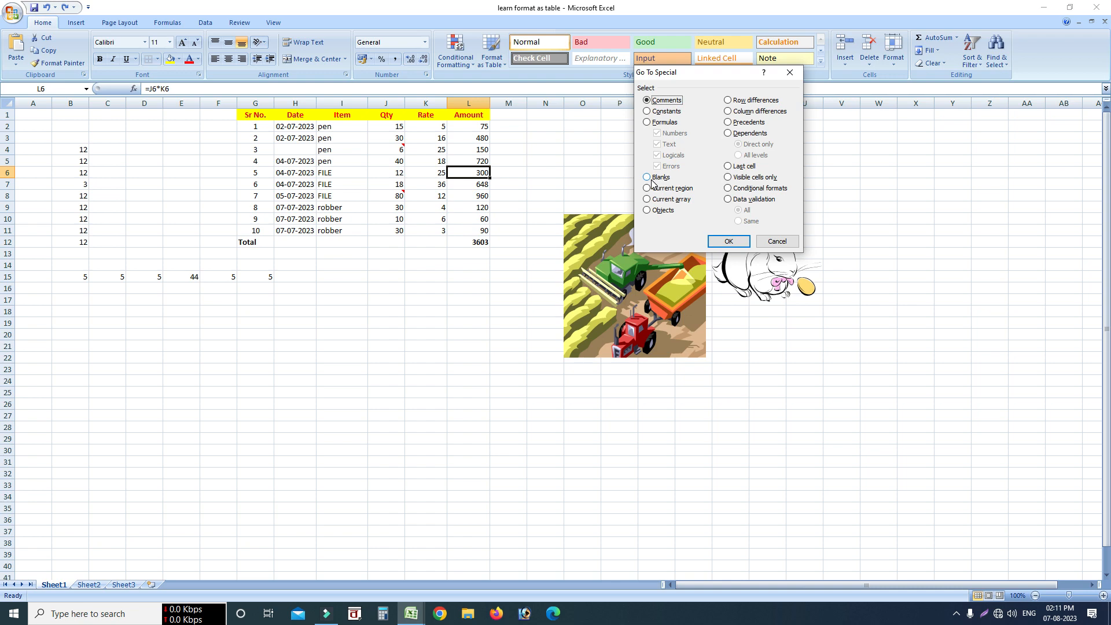
click(777, 241)
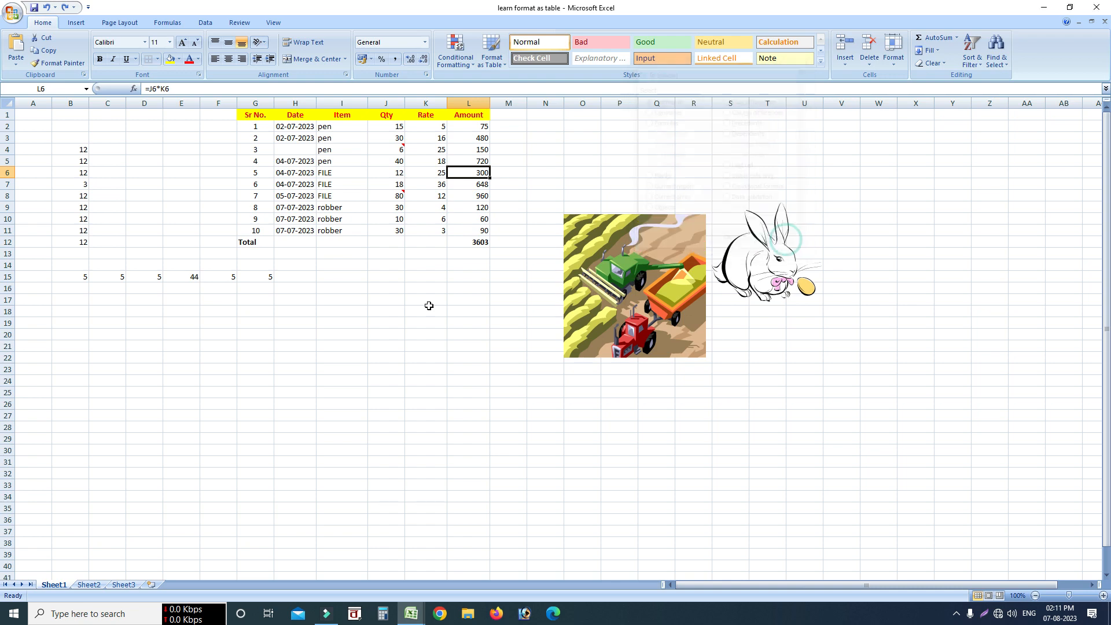
Select the blank cells within the table range G1:L12 with Go To Special
click(307, 287)
drag(246, 117, 462, 241)
click(996, 53)
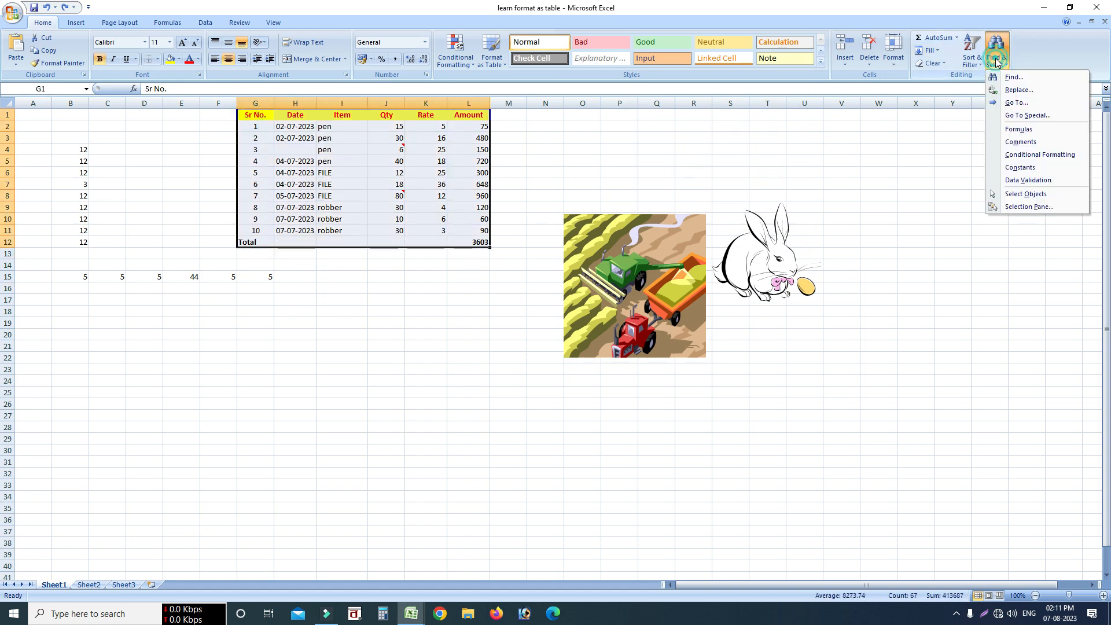
click(1025, 115)
click(647, 177)
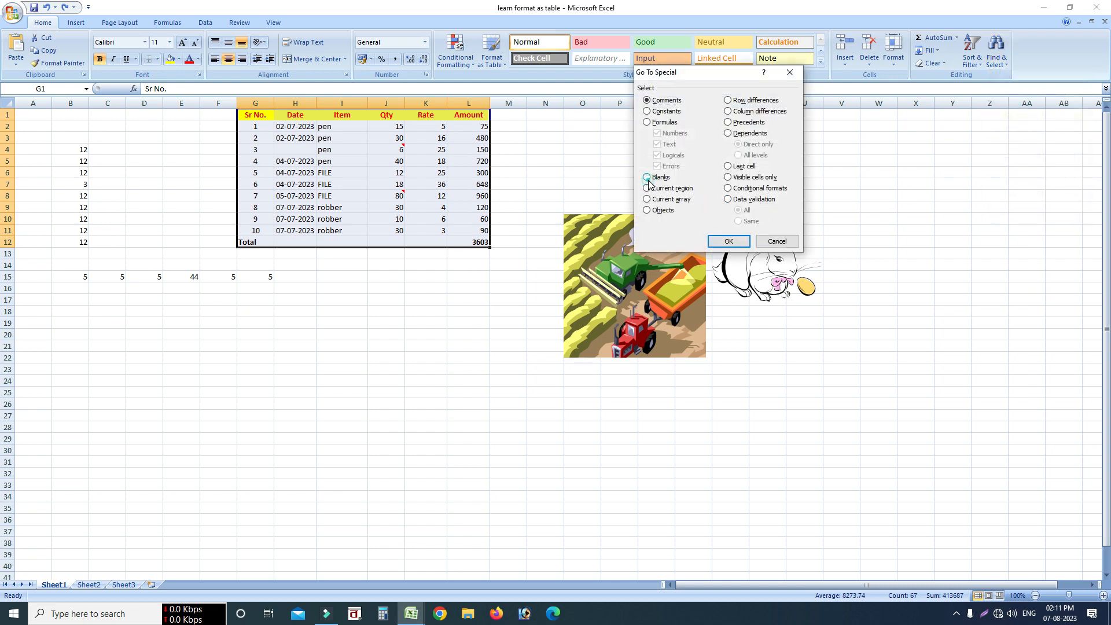
click(730, 241)
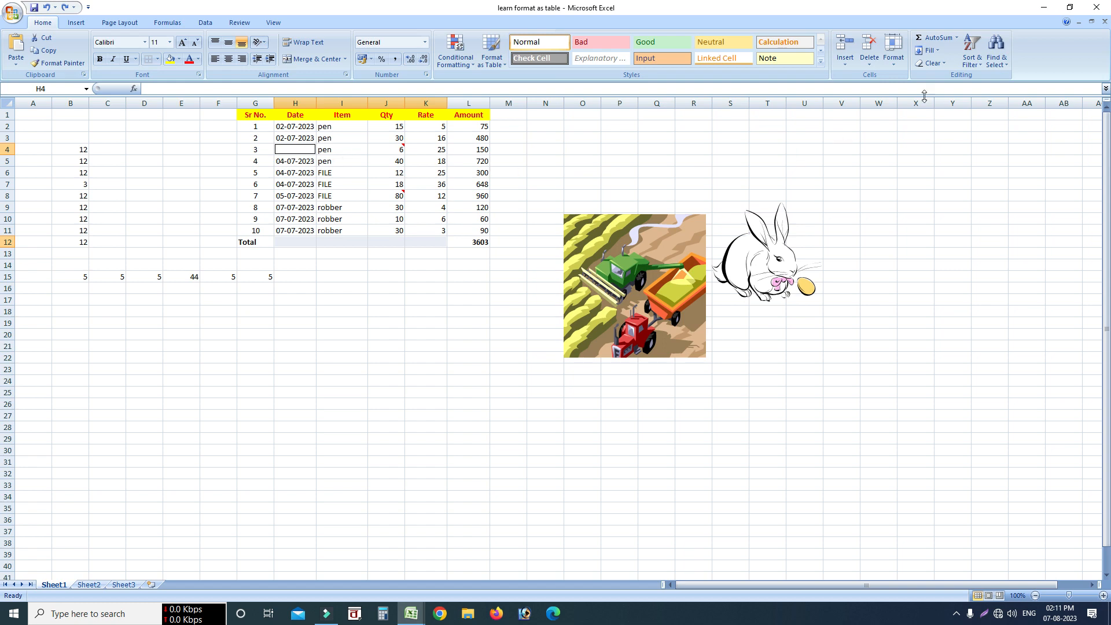
Select the current region around the active blank cell H4 with Go To Special, and clear the selection
click(999, 63)
click(1012, 113)
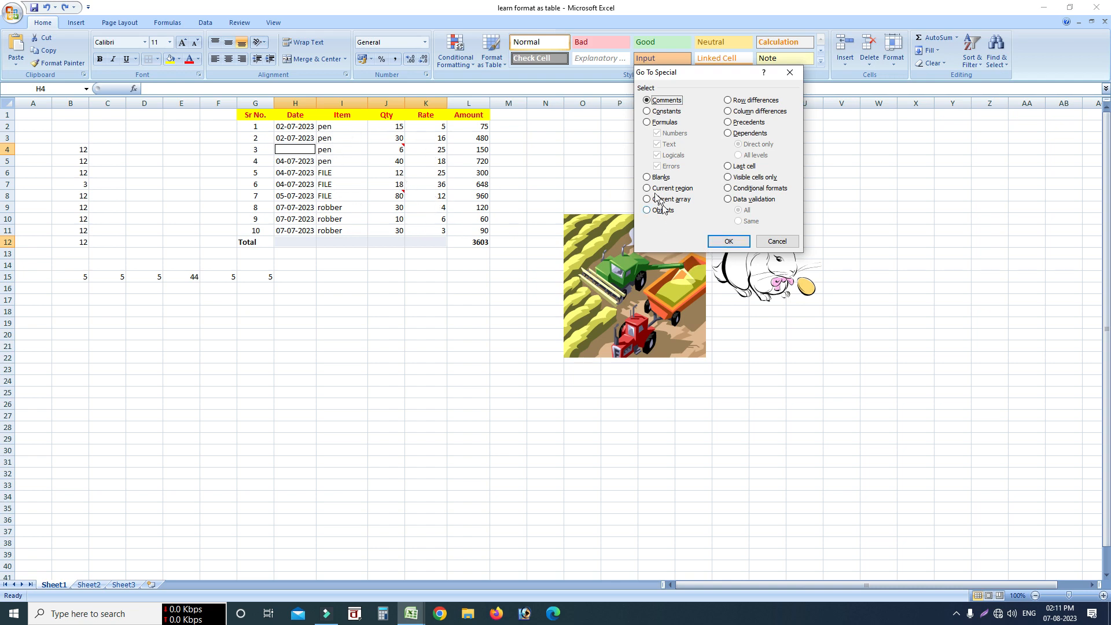
click(647, 189)
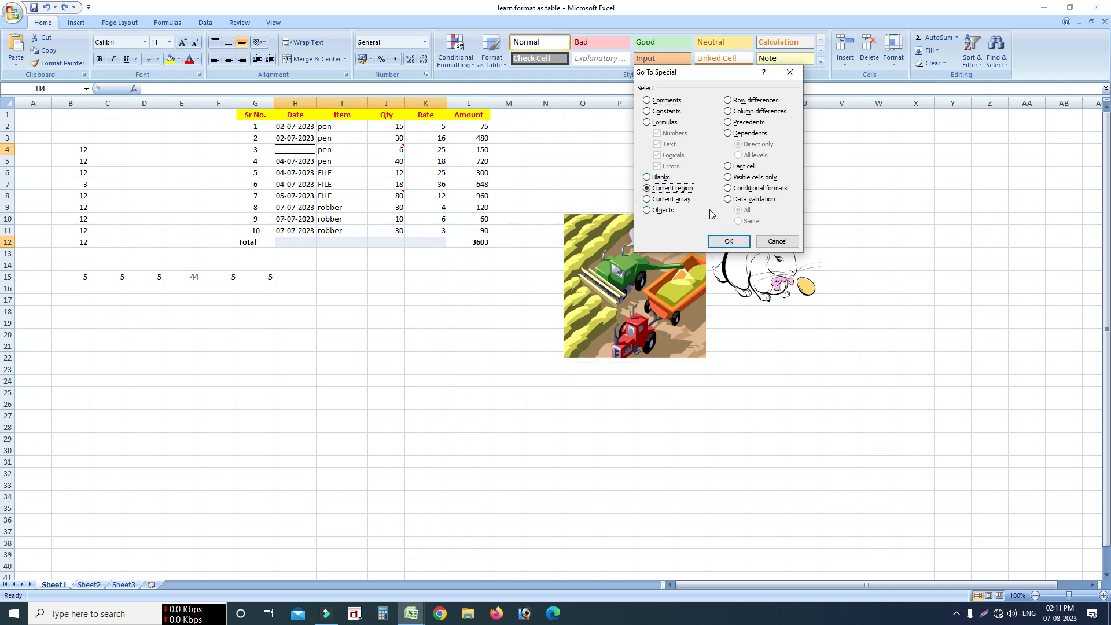
click(728, 242)
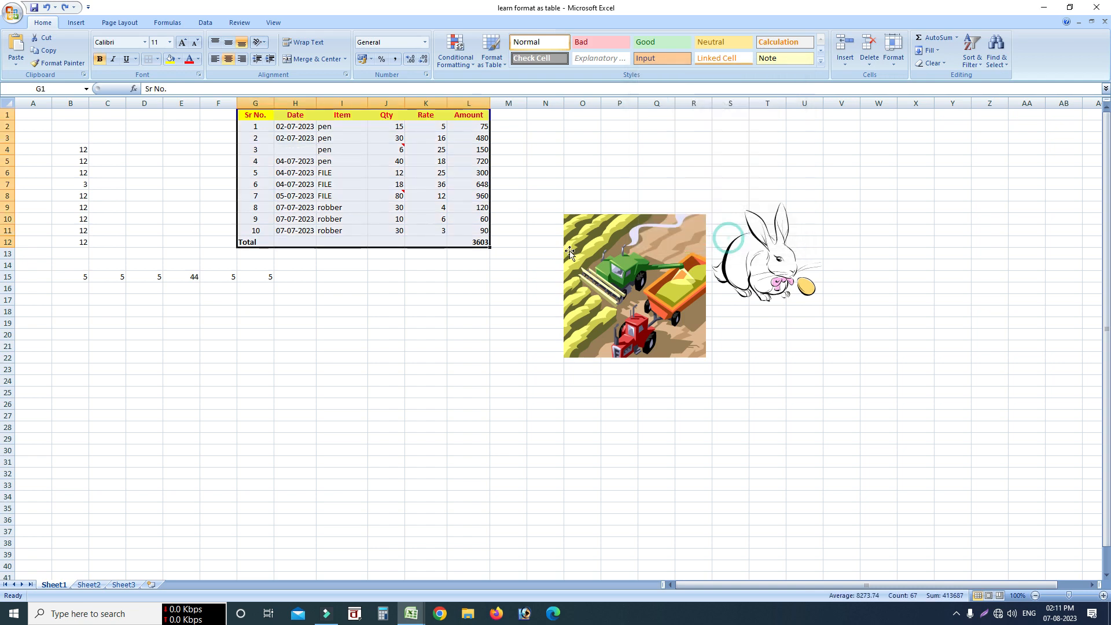
click(407, 277)
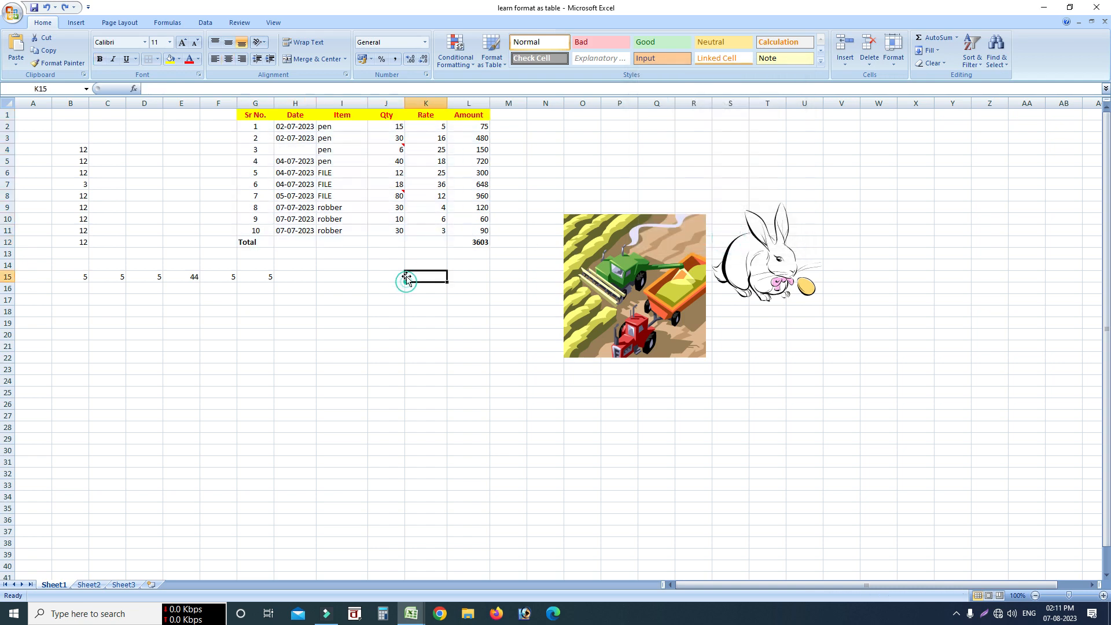
Select the current region around cell K6 in the Rate column with Go To Special, and deselect it
click(427, 173)
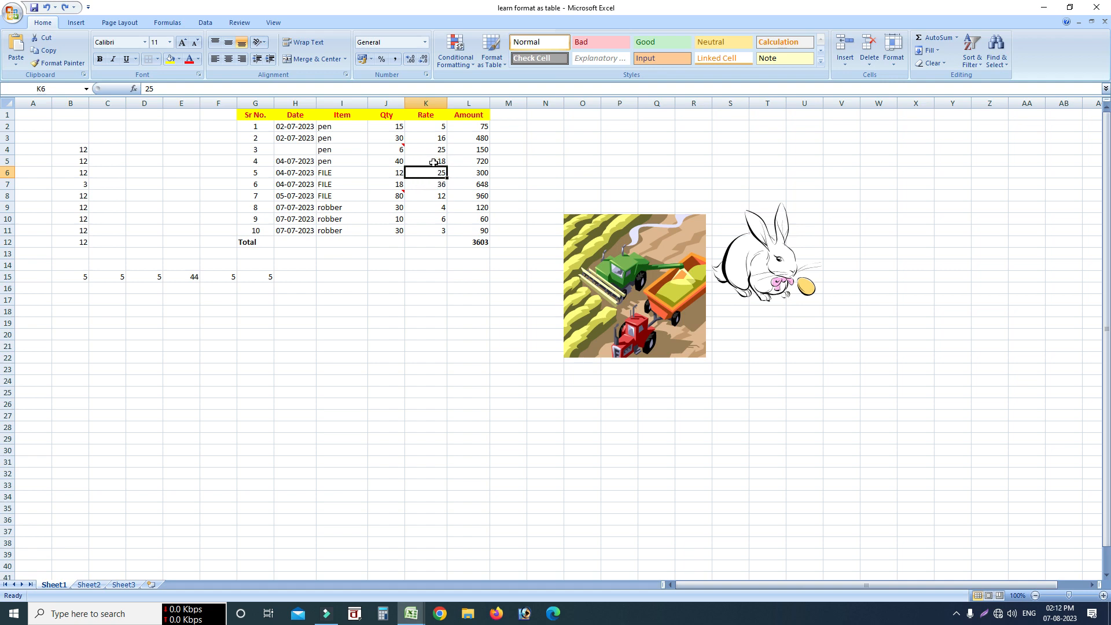
click(997, 60)
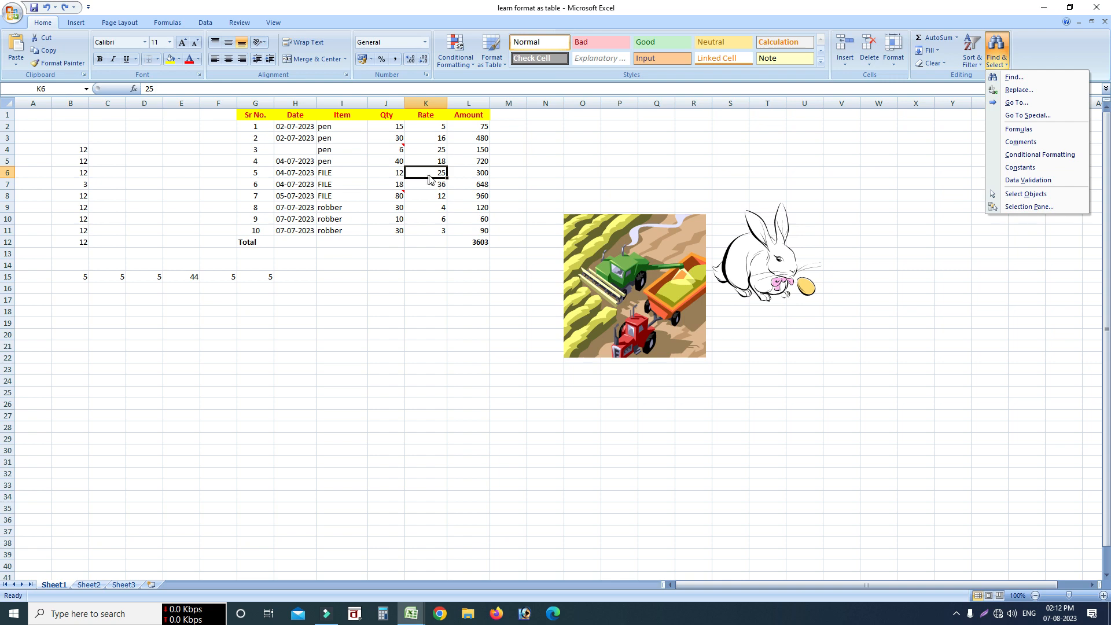
click(1018, 116)
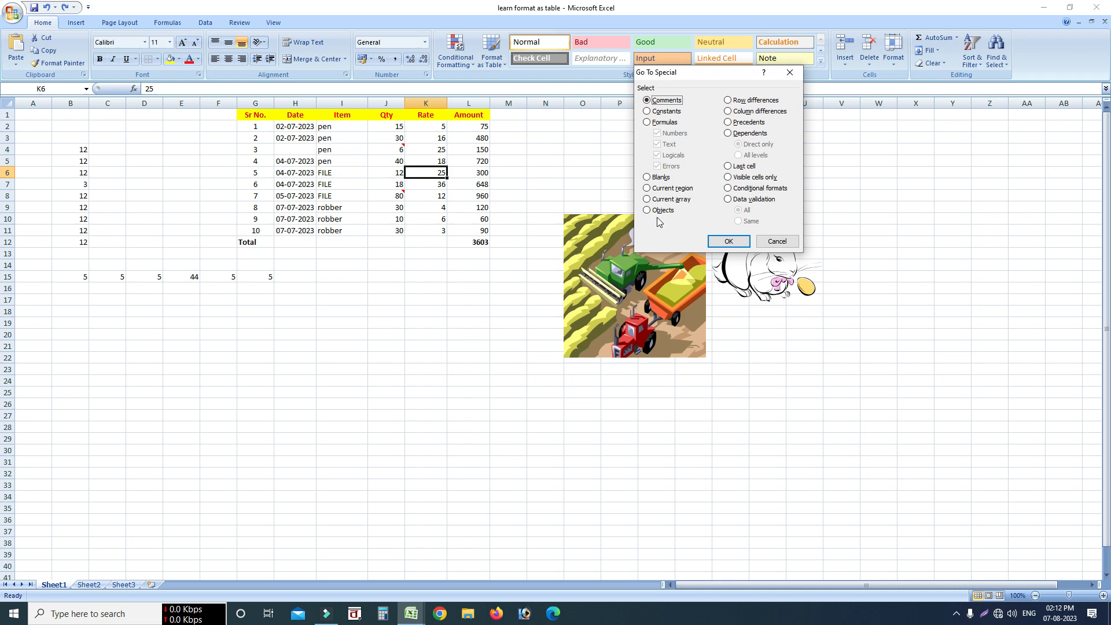
double_click(651, 188)
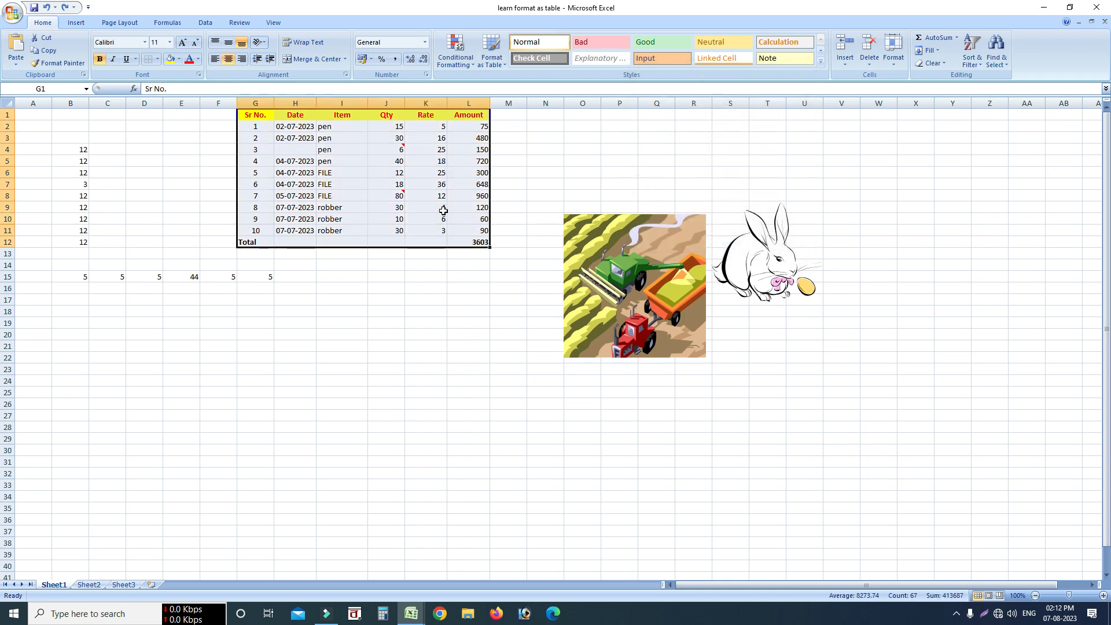
click(372, 323)
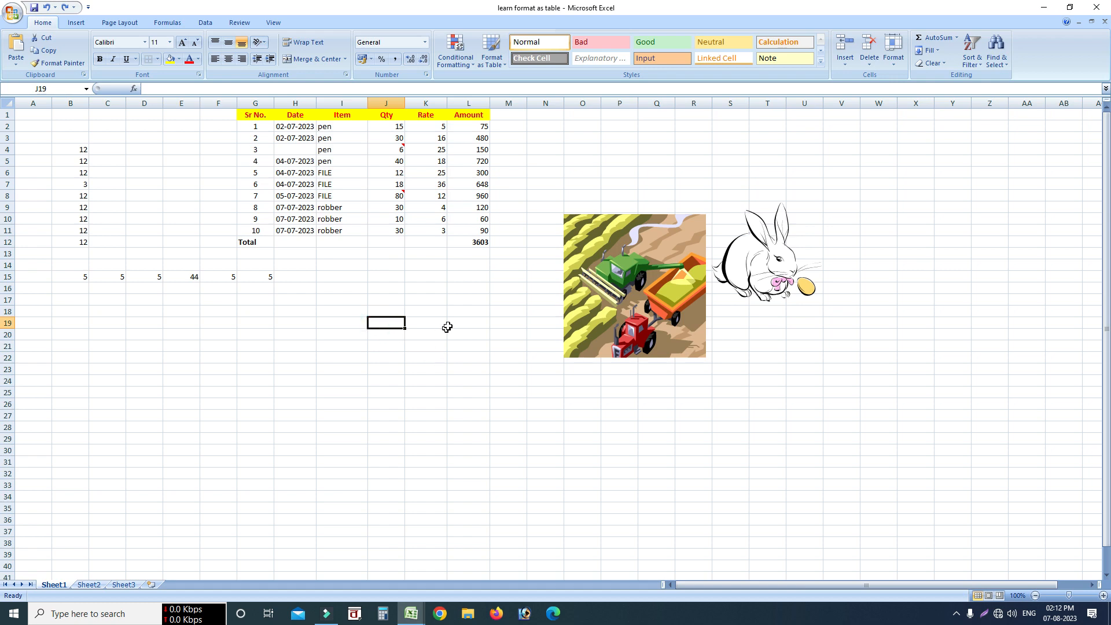
Try Go To Special's Current region option from the empty cell M15 outside the table
drag(447, 324, 457, 316)
click(494, 278)
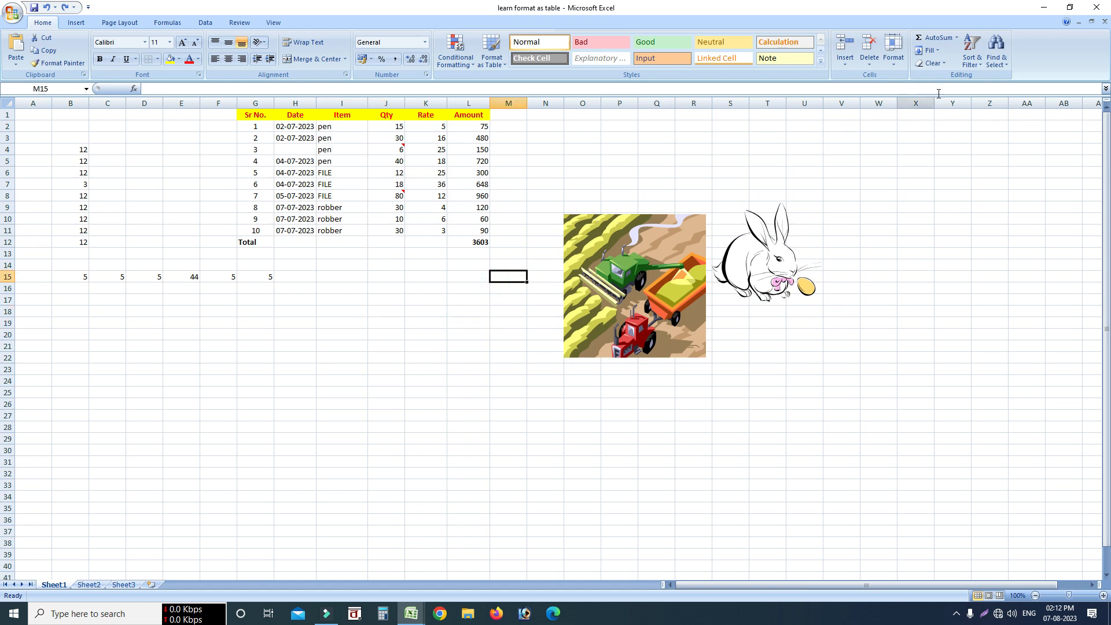
click(996, 55)
click(1028, 117)
click(647, 189)
click(729, 241)
click(991, 64)
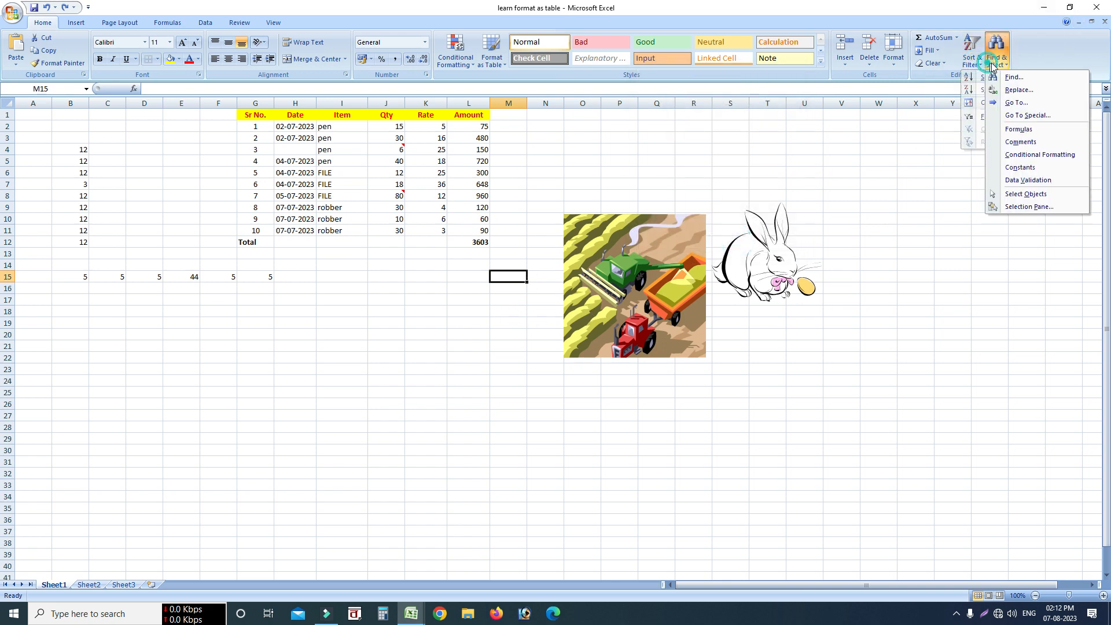
click(1023, 115)
click(648, 188)
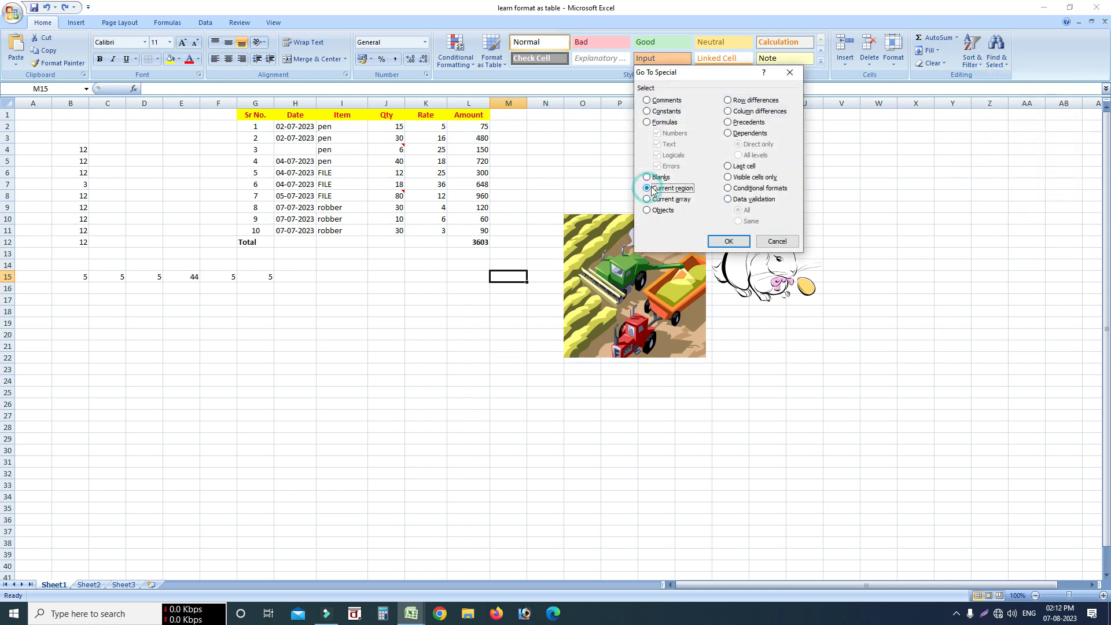
click(778, 246)
Select the whole sales table starting from cell J7 in the Qty column, without Go To Special
click(428, 262)
click(431, 207)
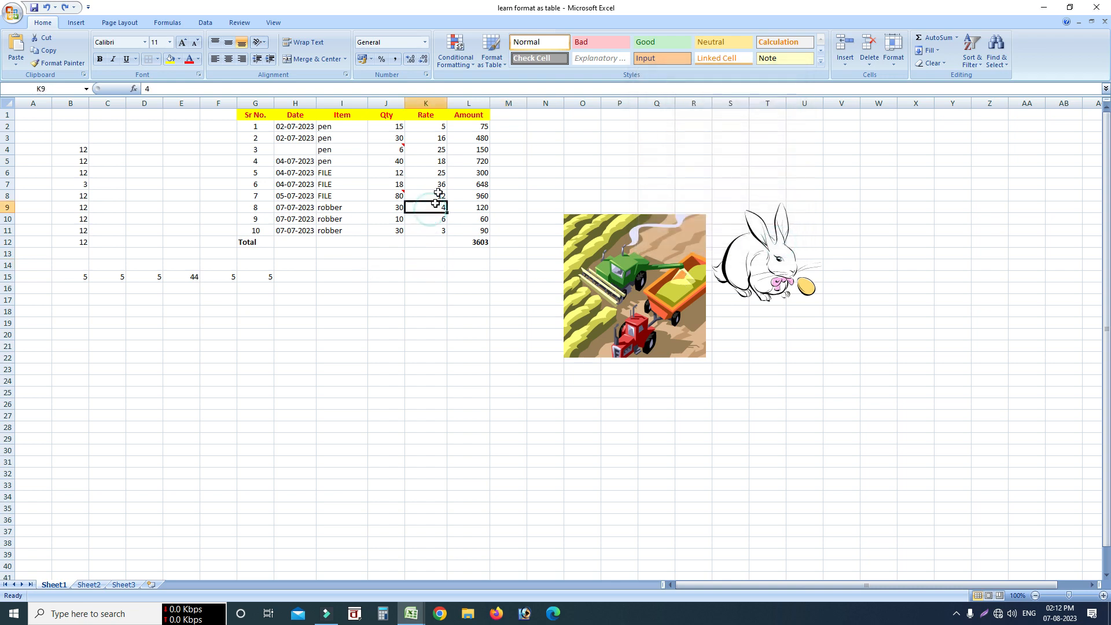
click(393, 184)
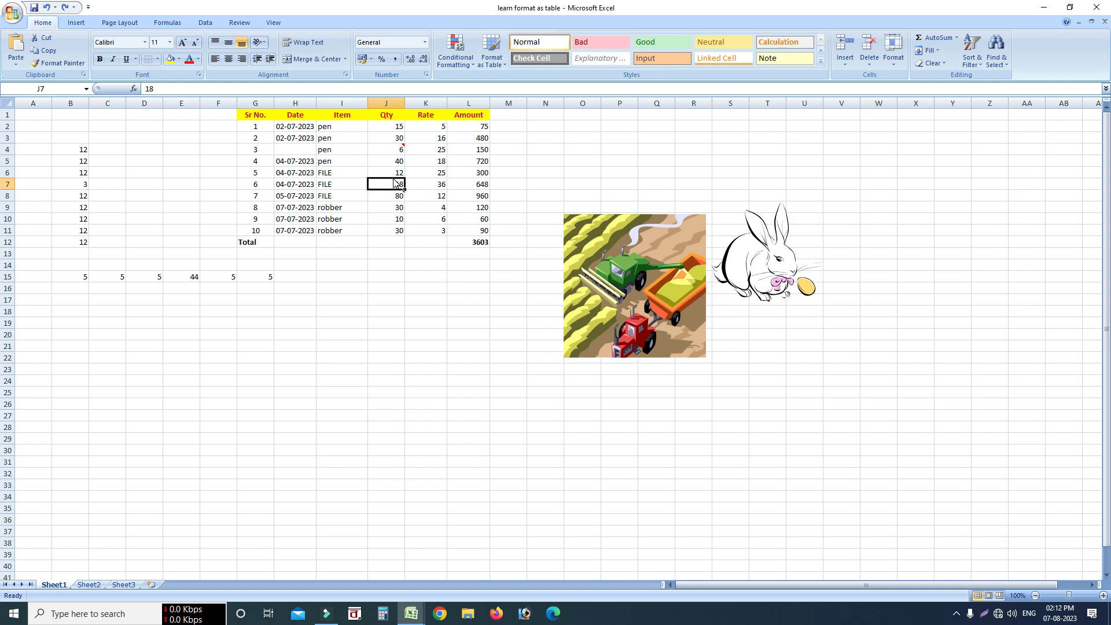
key(ctrl+a)
Select the entire worksheet starting from the empty cell L18, and clear the selection
click(482, 312)
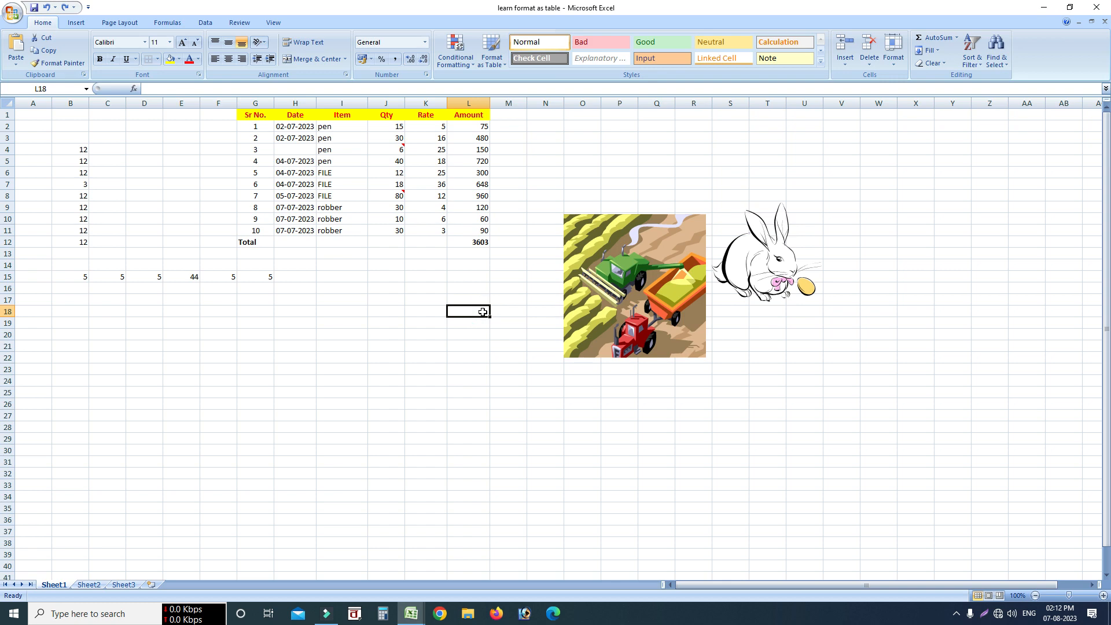
key(ctrl+a)
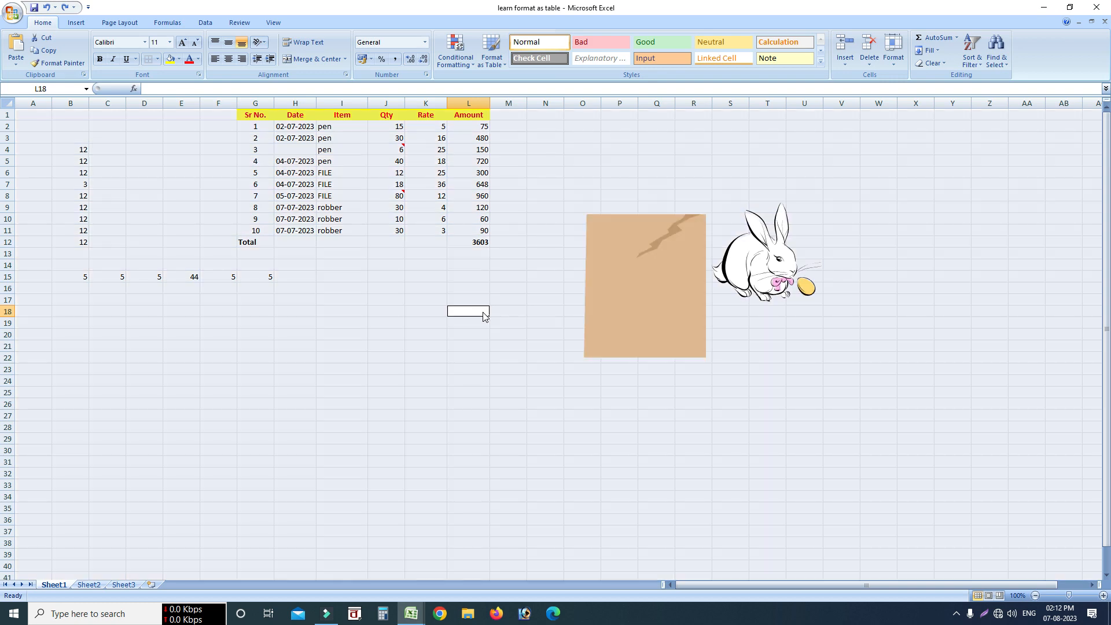
click(387, 311)
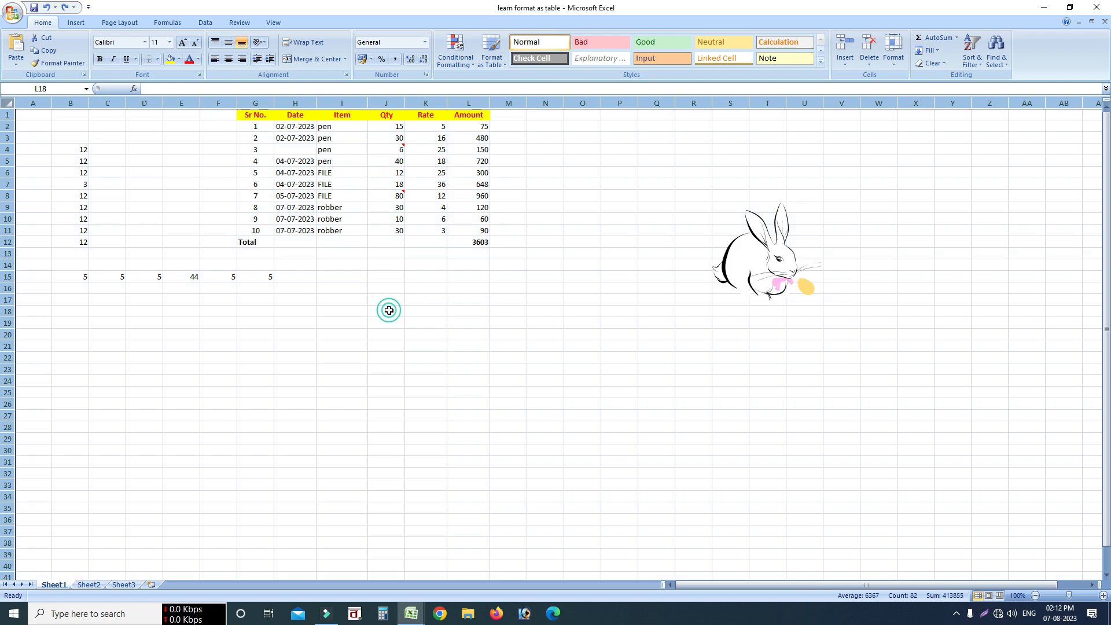
Select all cells that contain comments with Go To Special from cell J18
click(996, 55)
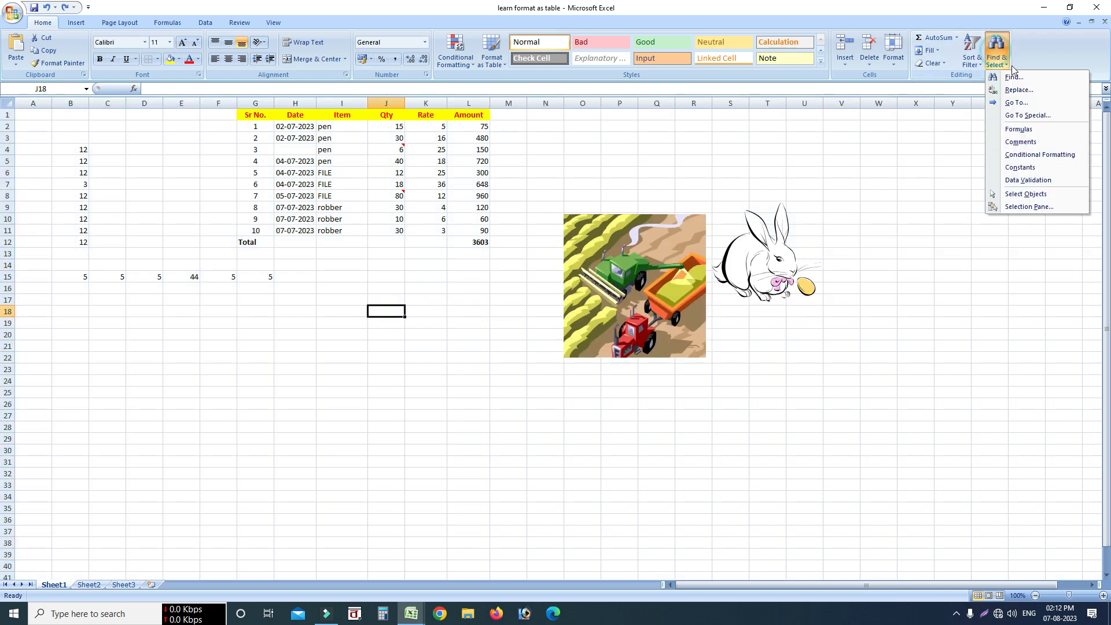
click(1038, 115)
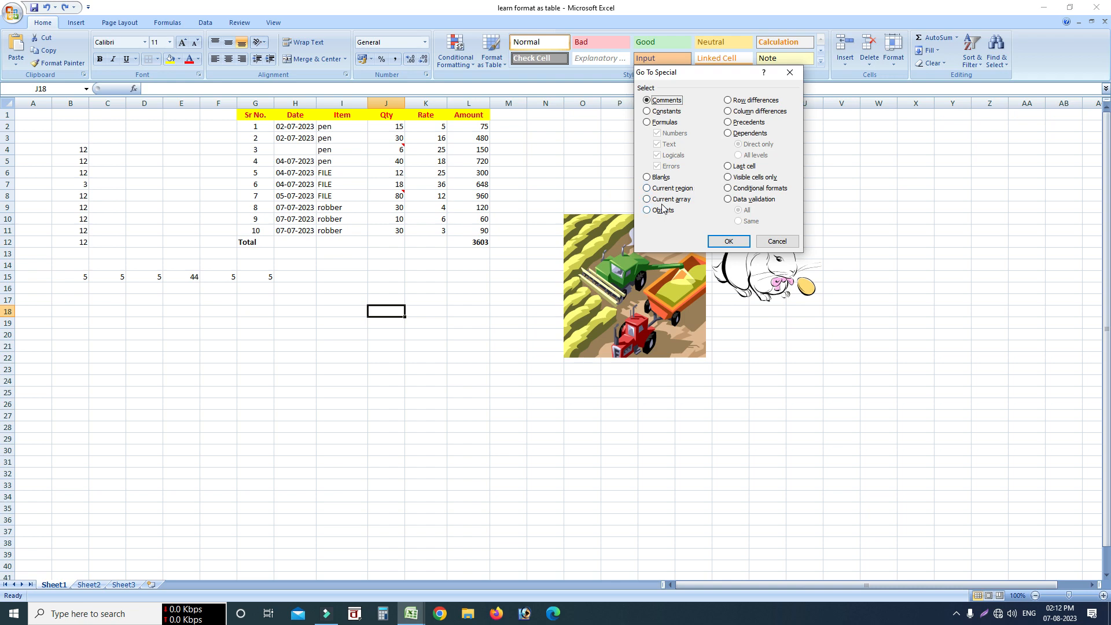
click(728, 241)
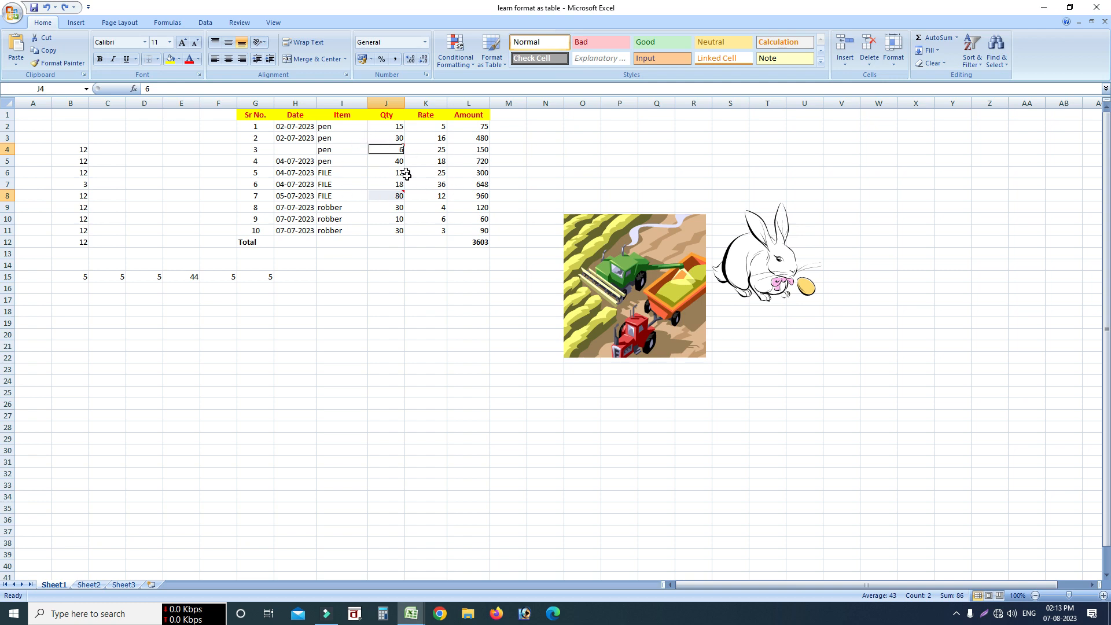
Select all objects on the sheet with Go To Special from cell L3, and clear the selection at cell T23
click(469, 184)
click(468, 138)
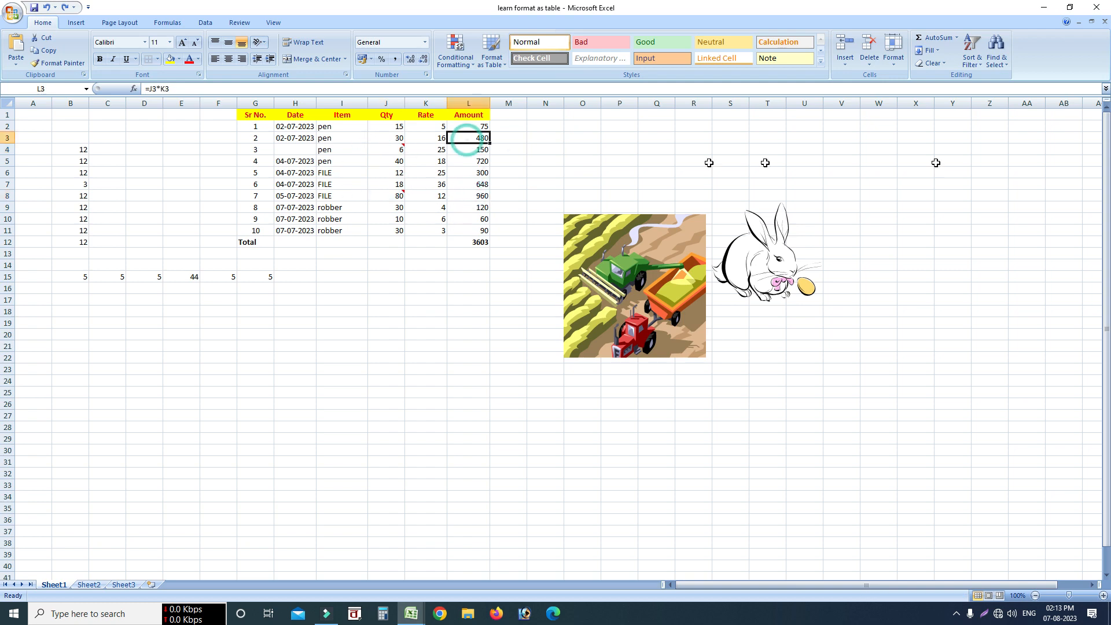
click(996, 58)
click(1018, 115)
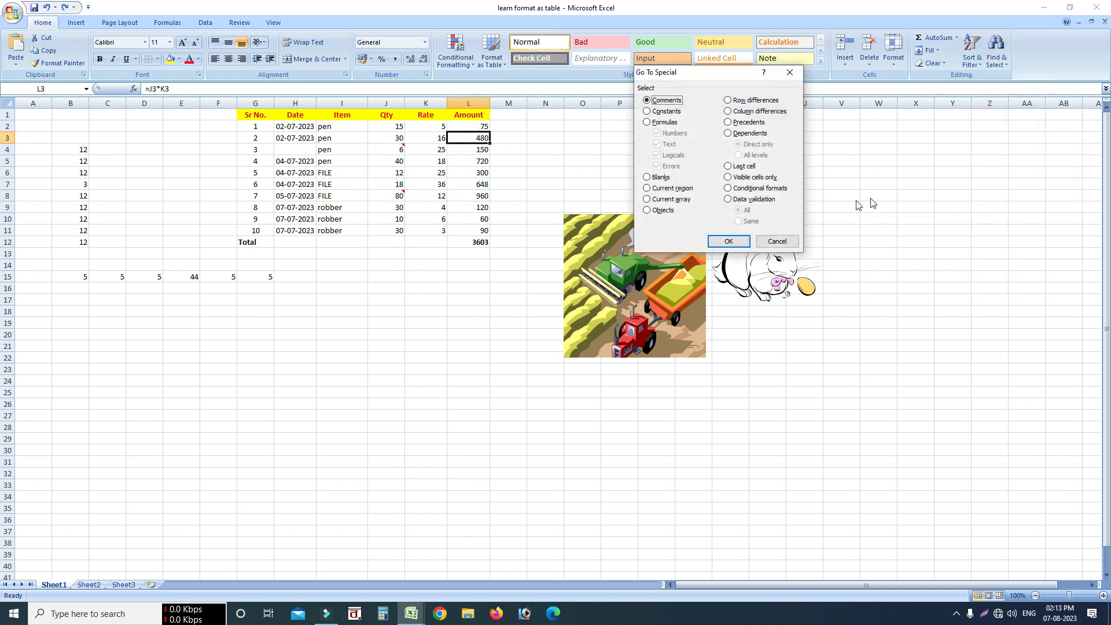
click(657, 211)
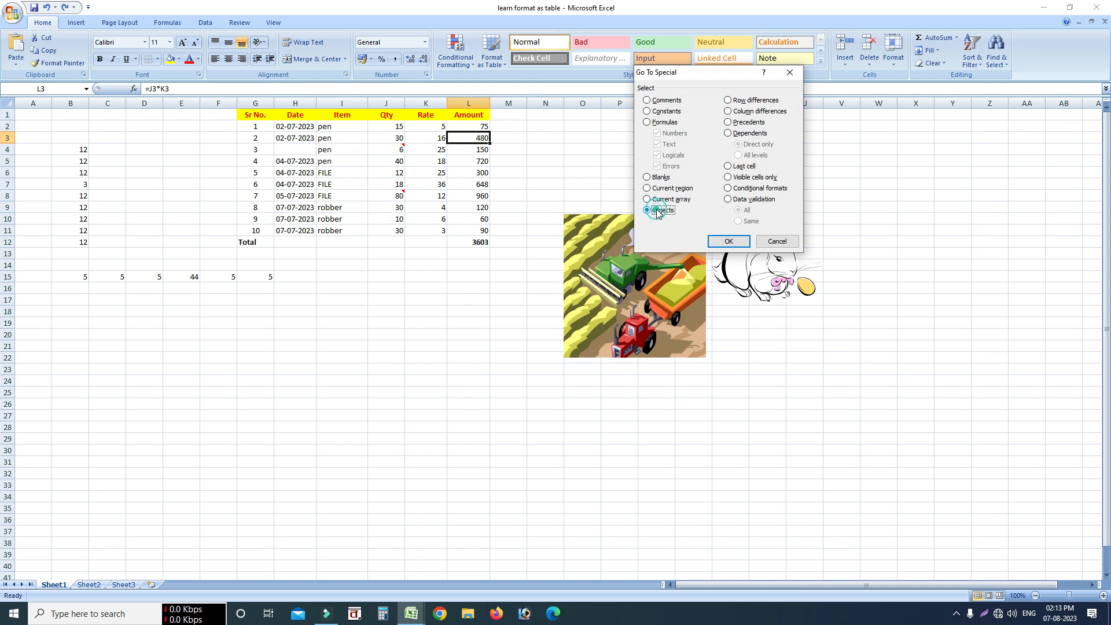
click(730, 242)
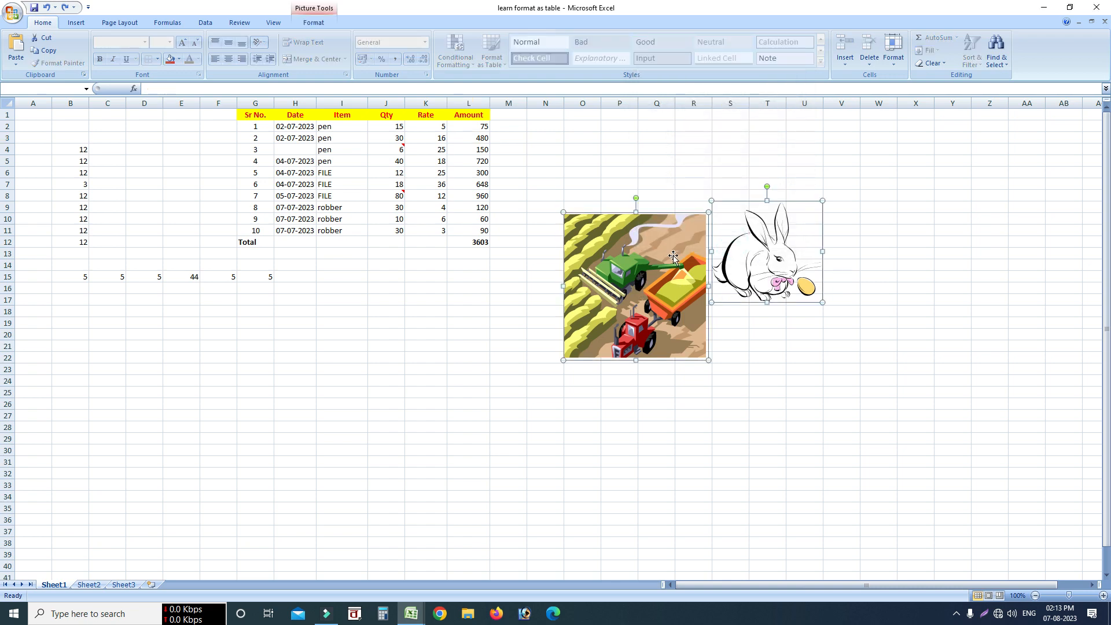
click(770, 369)
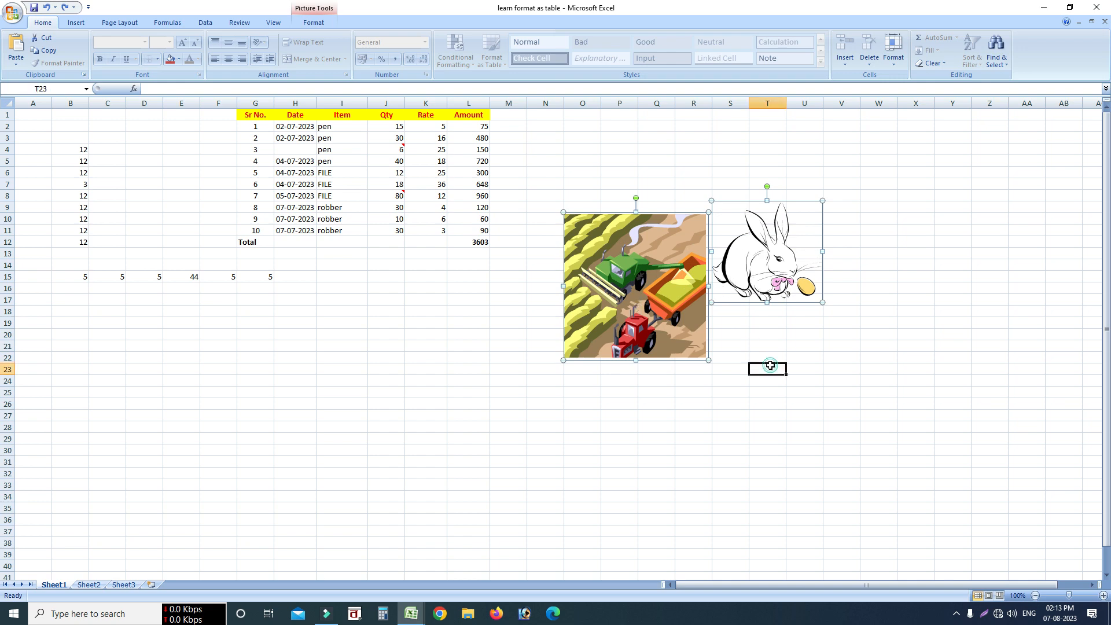
click(999, 61)
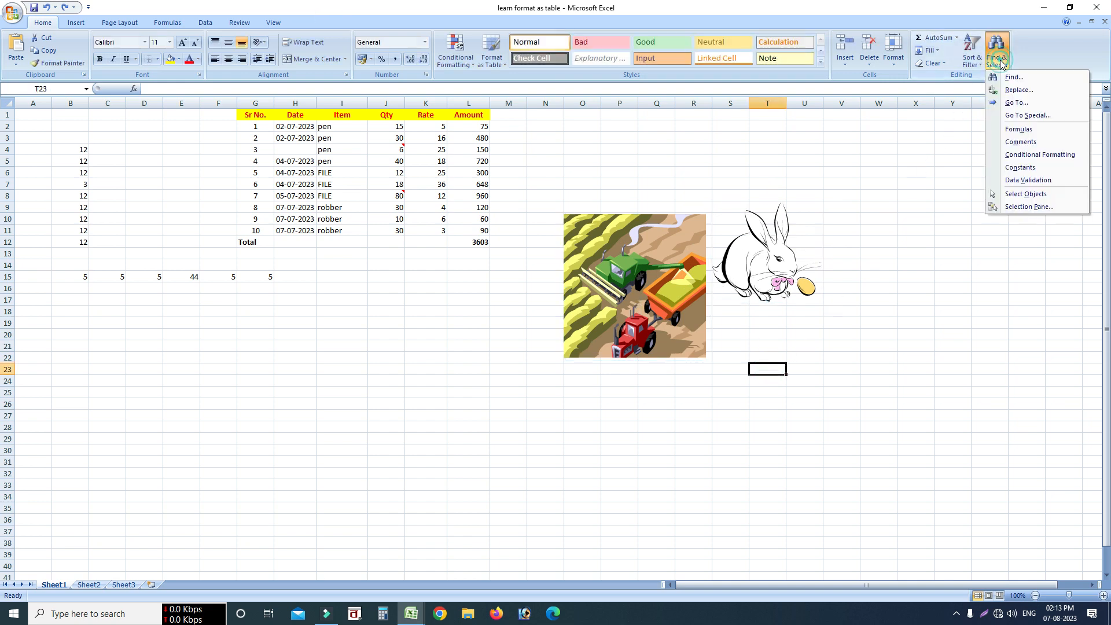
click(1028, 116)
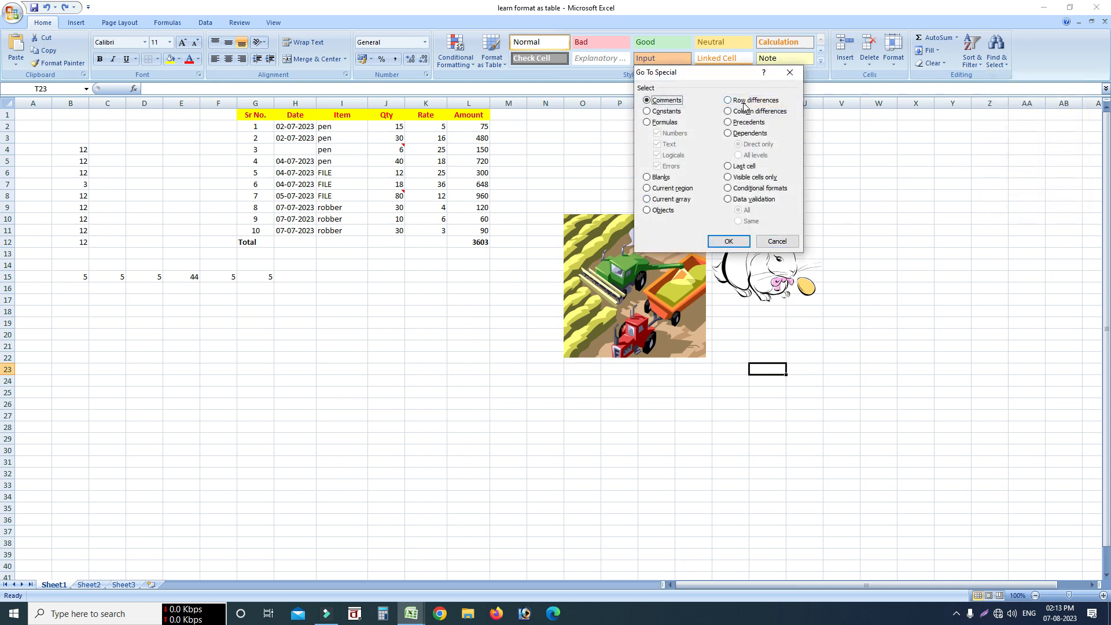
click(790, 72)
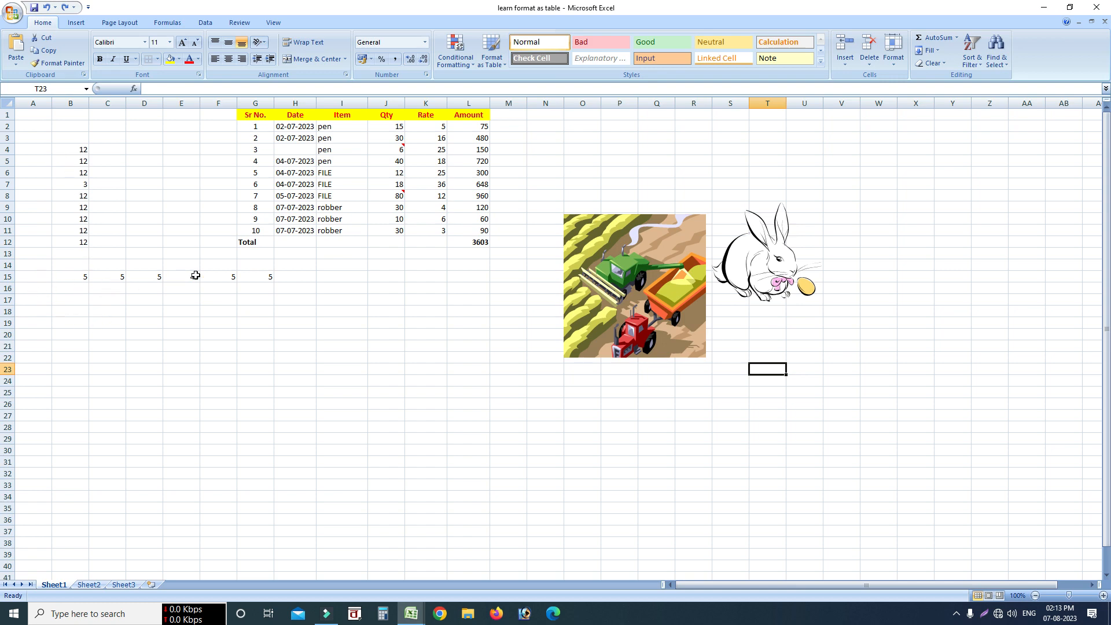
Select the row differences within B15:G15 with Go To Special, and clear the selection at cell D18
click(68, 277)
drag(109, 280, 258, 278)
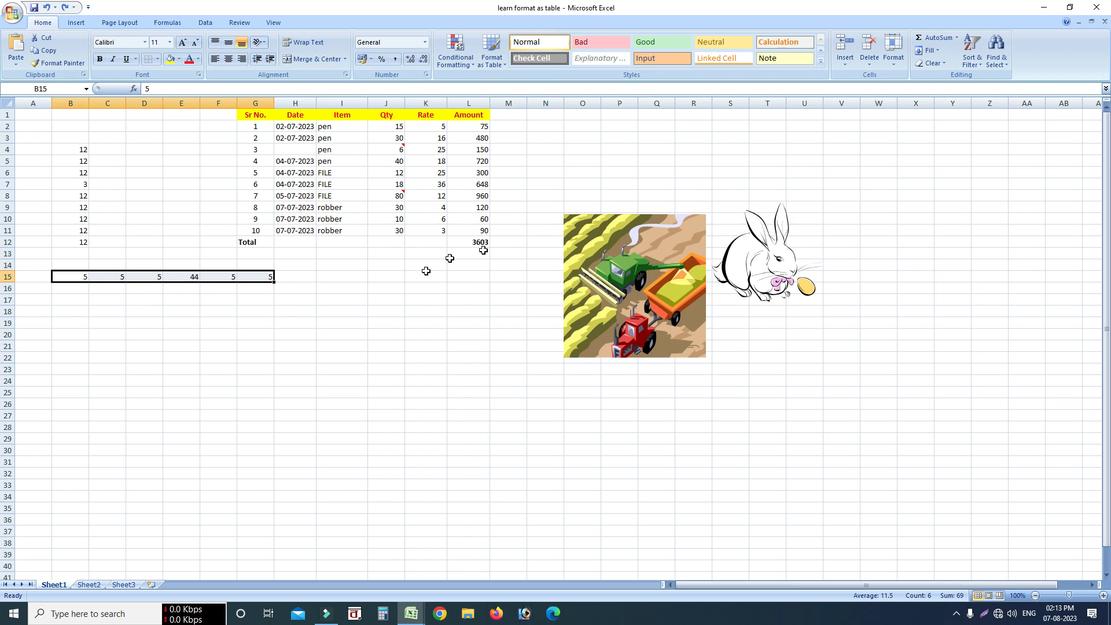
click(1000, 53)
click(1027, 116)
click(728, 100)
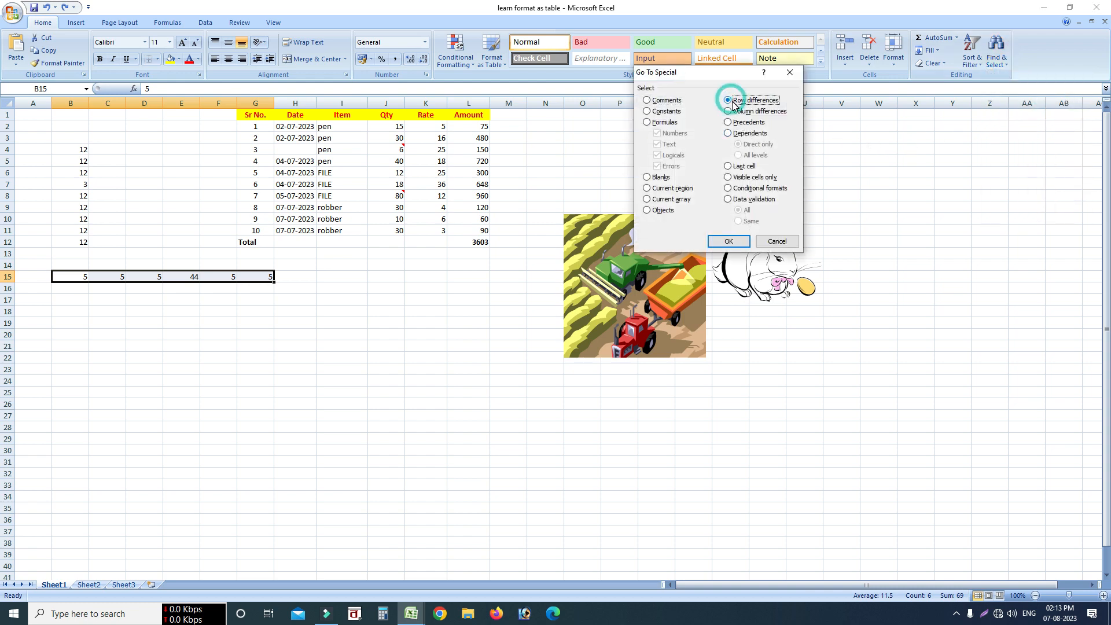
click(728, 242)
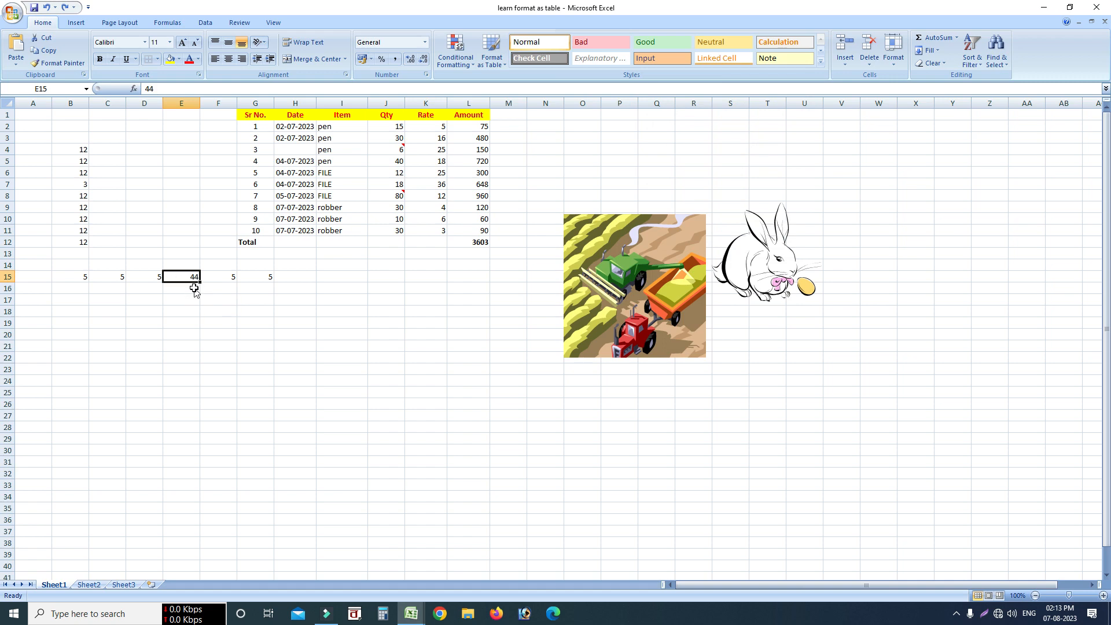
click(149, 309)
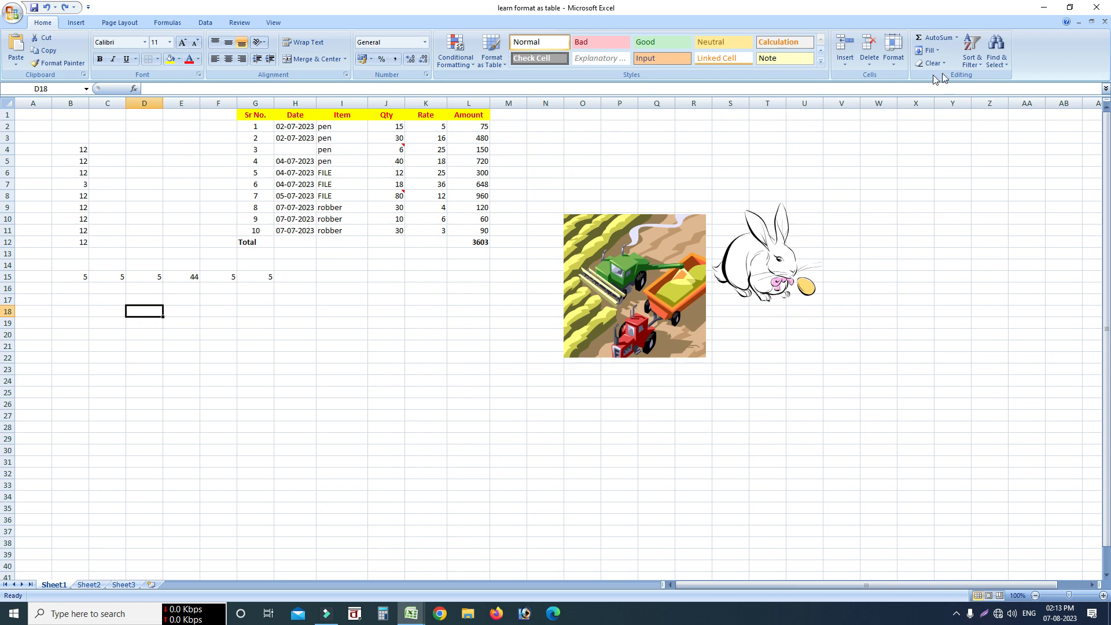
click(996, 60)
click(1025, 115)
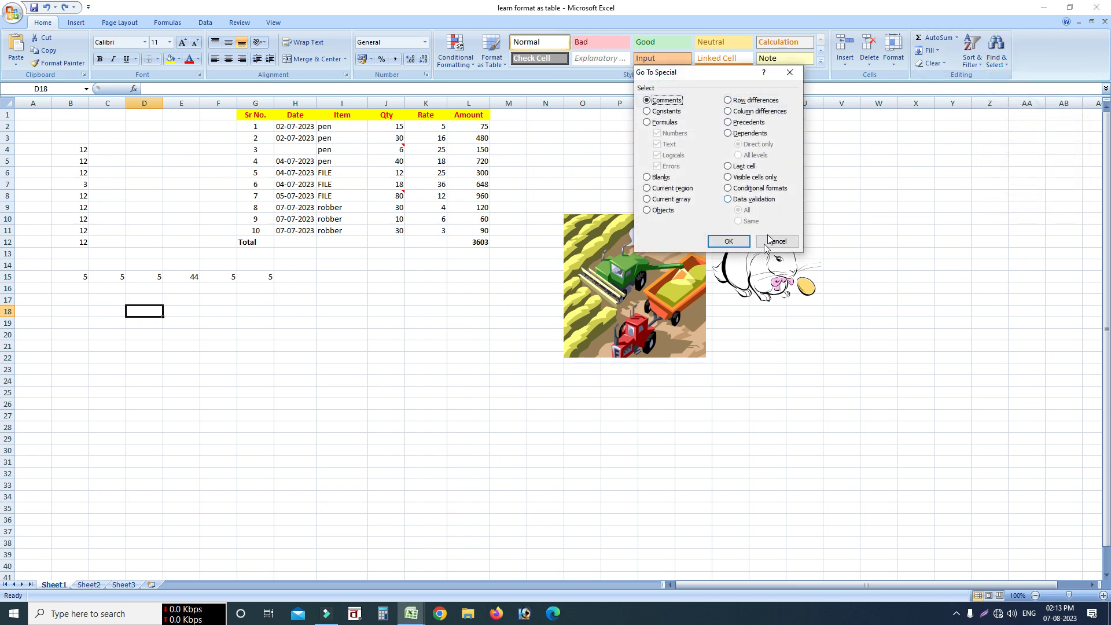
click(775, 241)
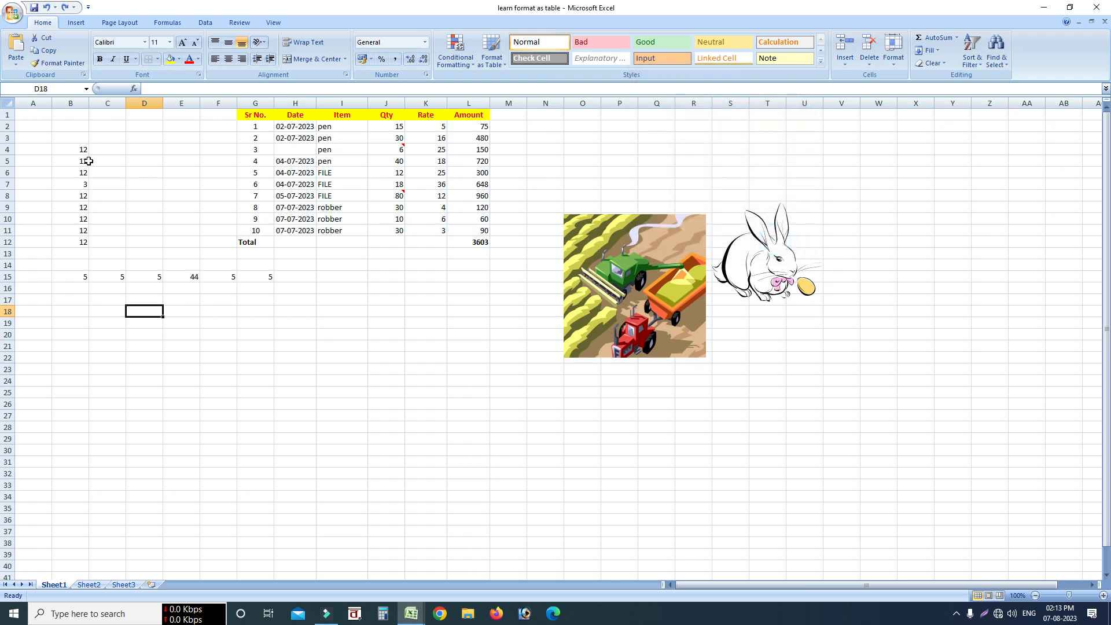
Select the column differences within B4:B12 with Go To Special, and clear the selection at cell C10
drag(80, 150, 81, 243)
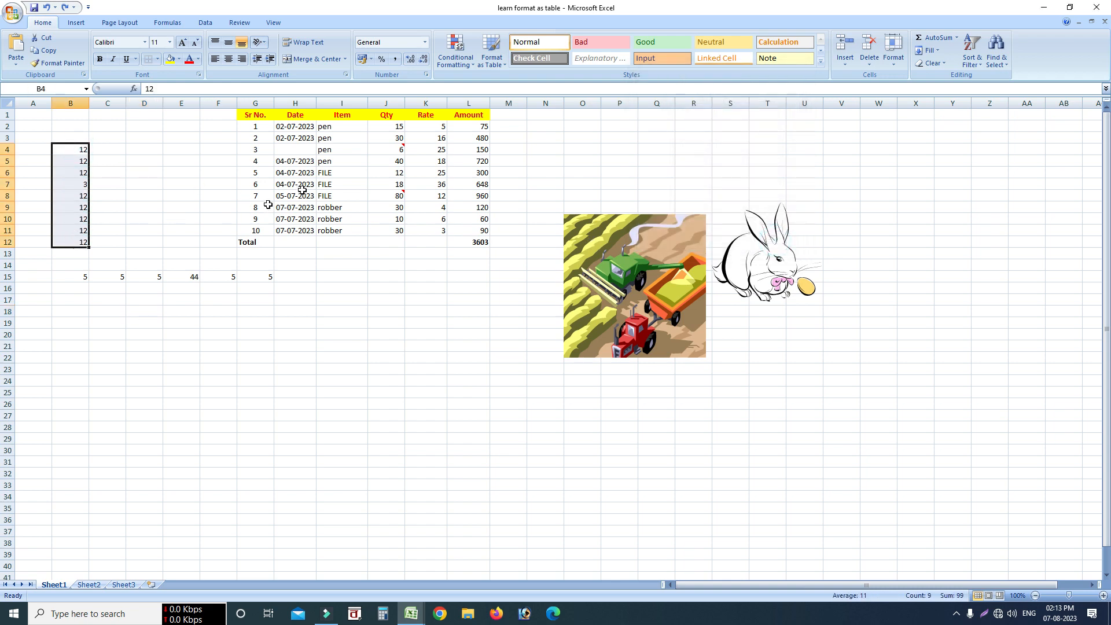
click(994, 60)
click(1028, 116)
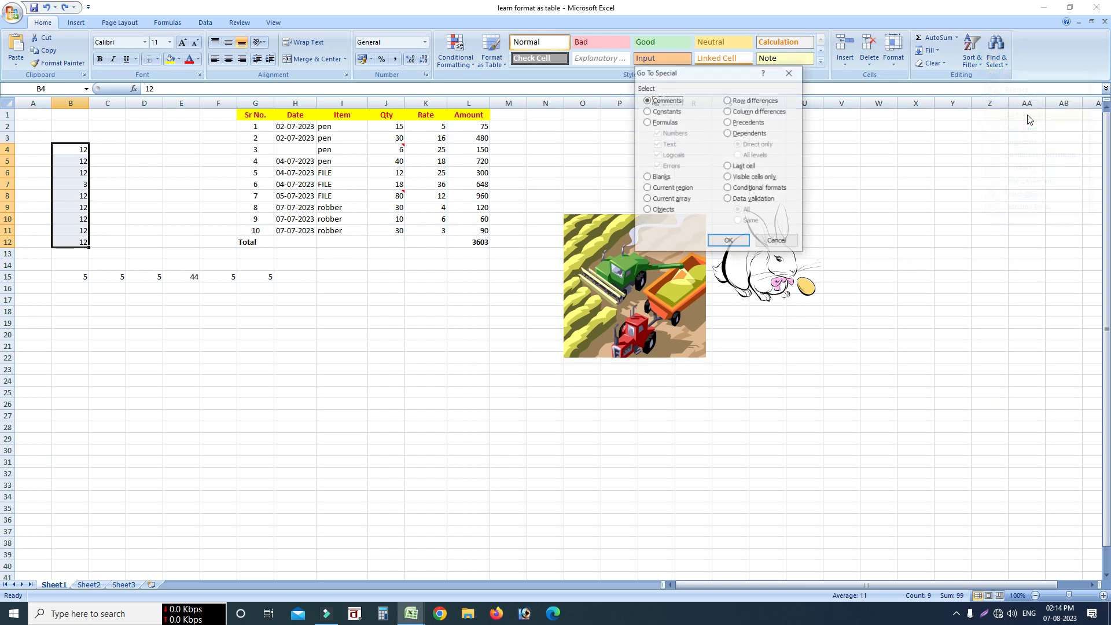
click(729, 112)
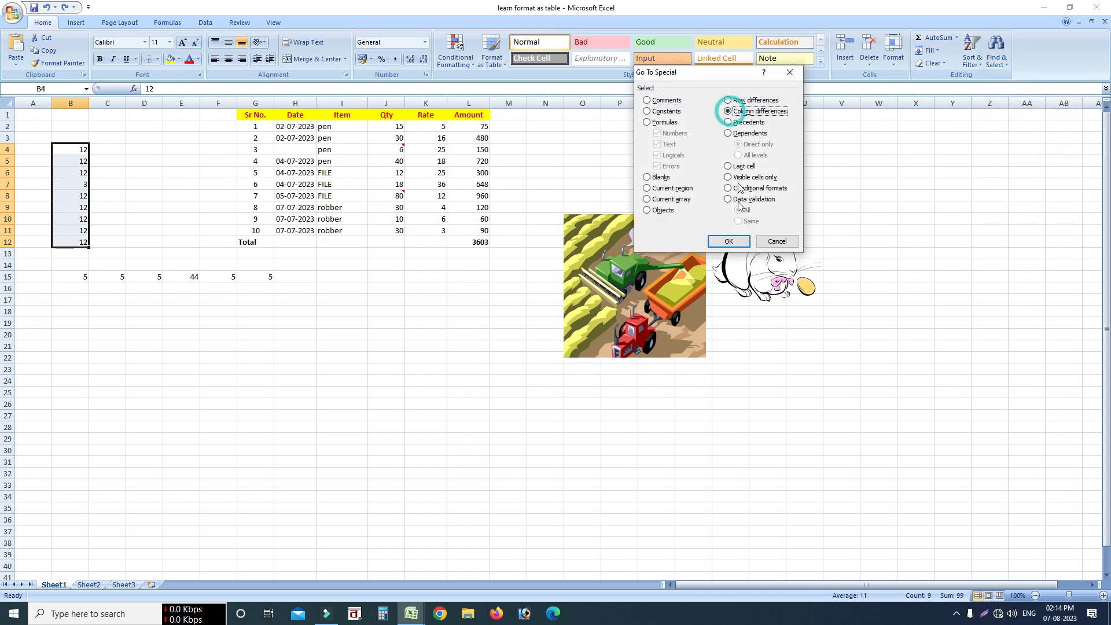
click(727, 240)
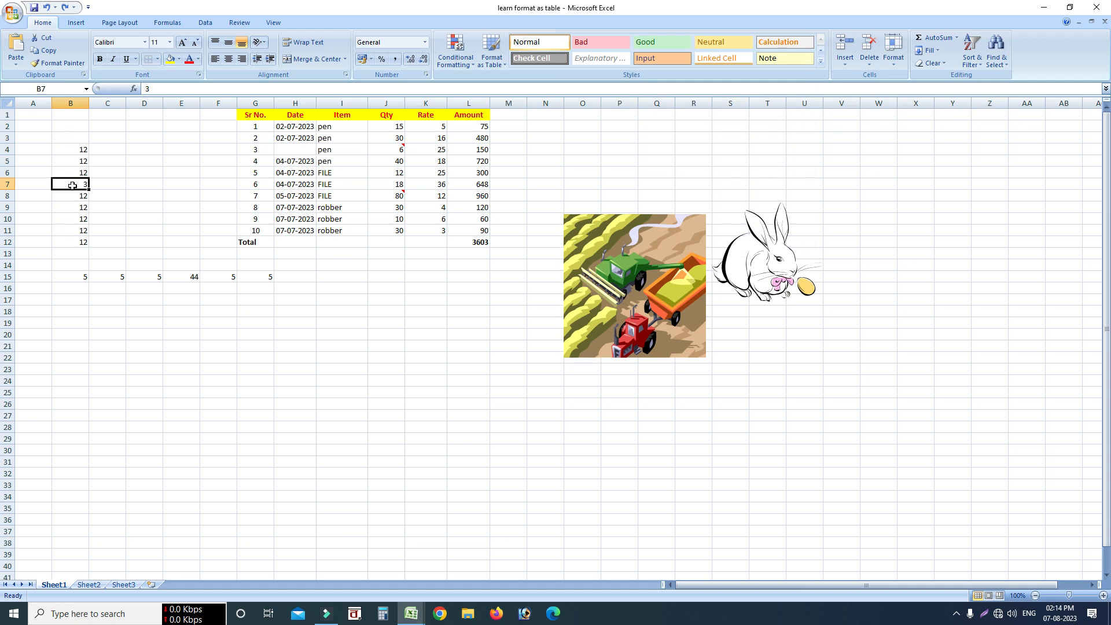
click(96, 216)
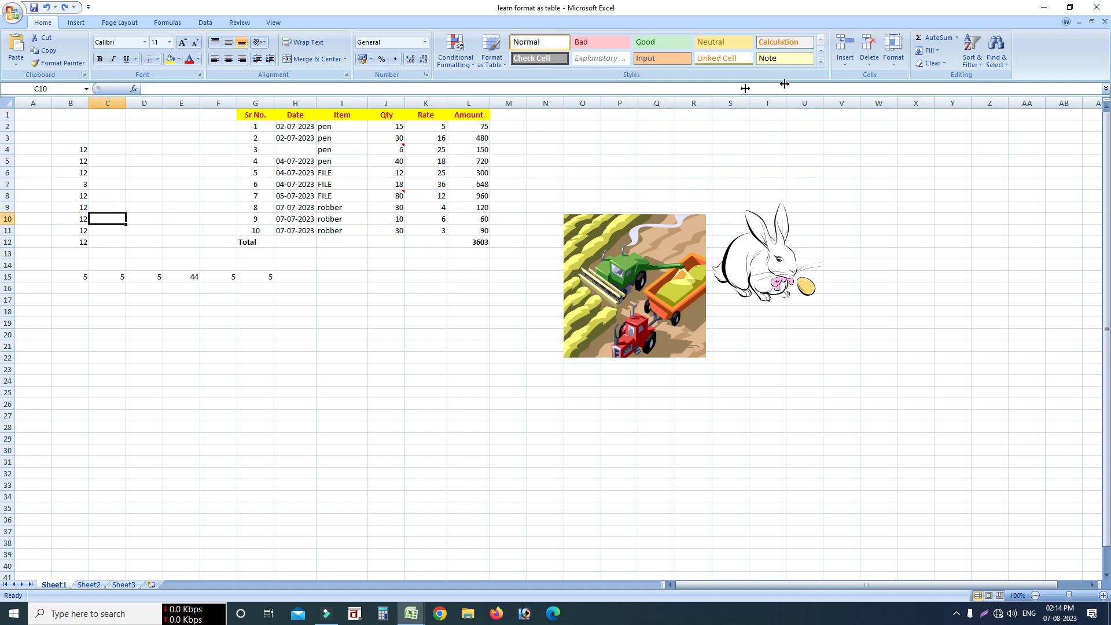
click(1002, 61)
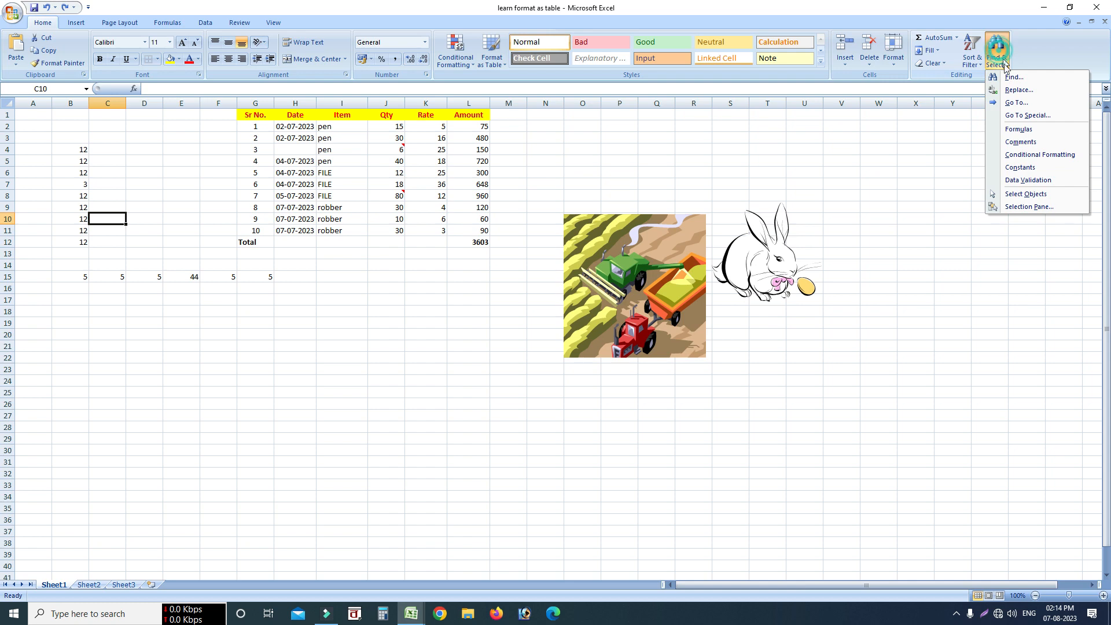
click(1027, 116)
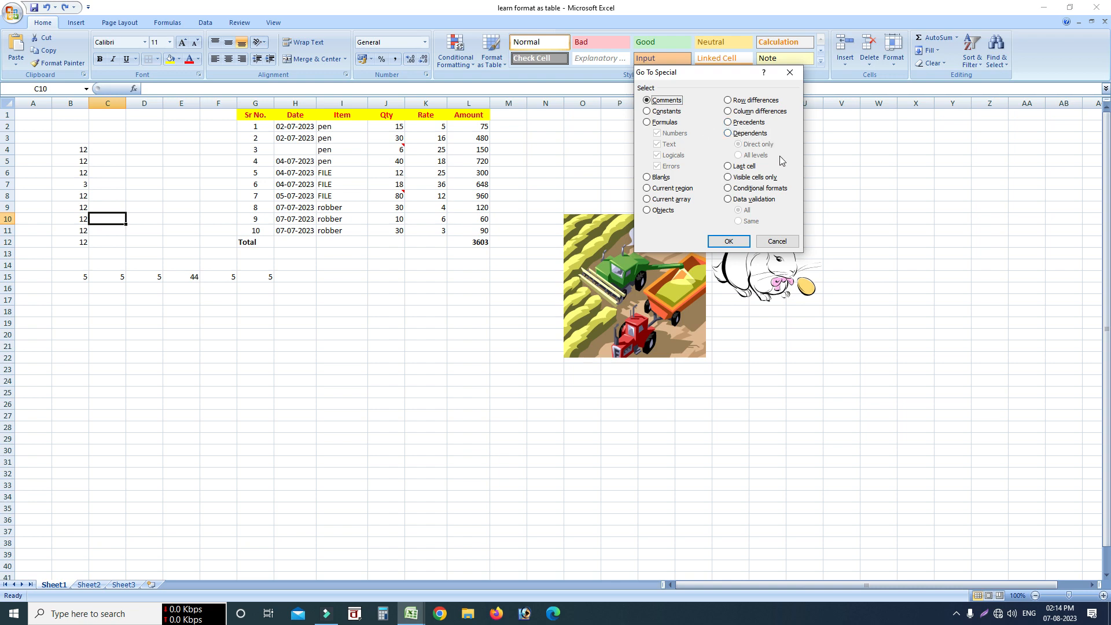
click(777, 241)
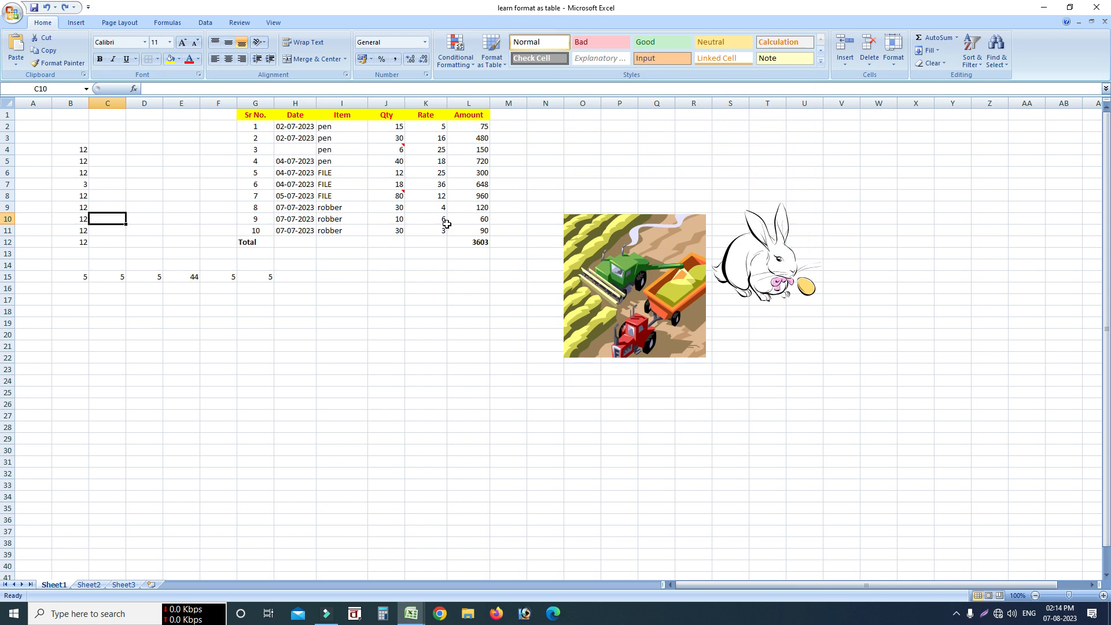
Select the direct precedents of the total Amount formula in L12 with Go To Special's Precedents option set to Direct only
click(478, 125)
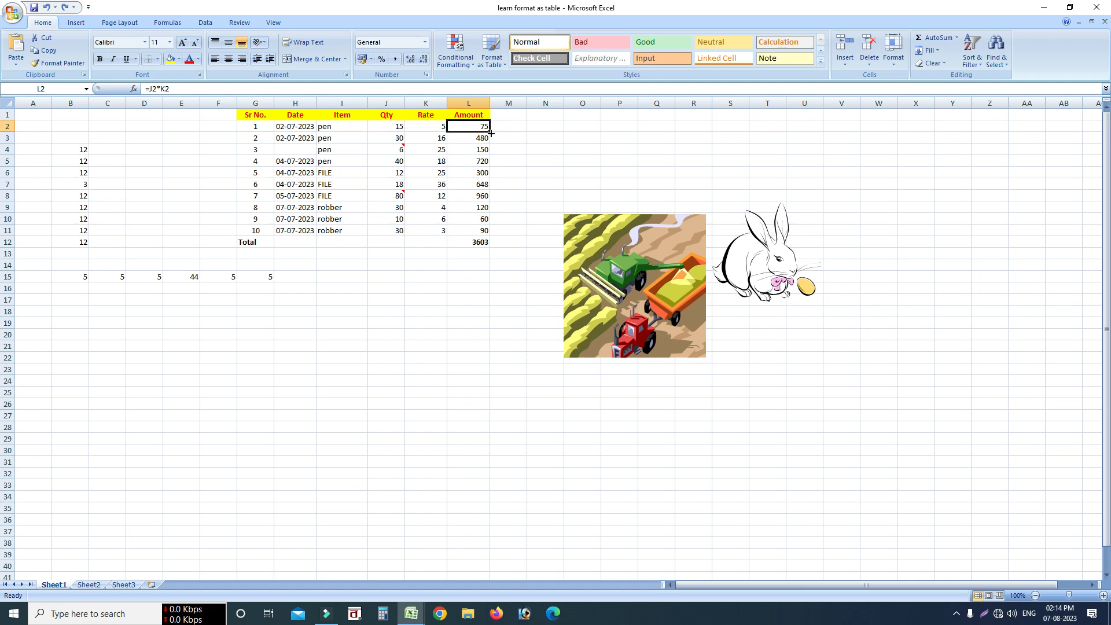
click(466, 265)
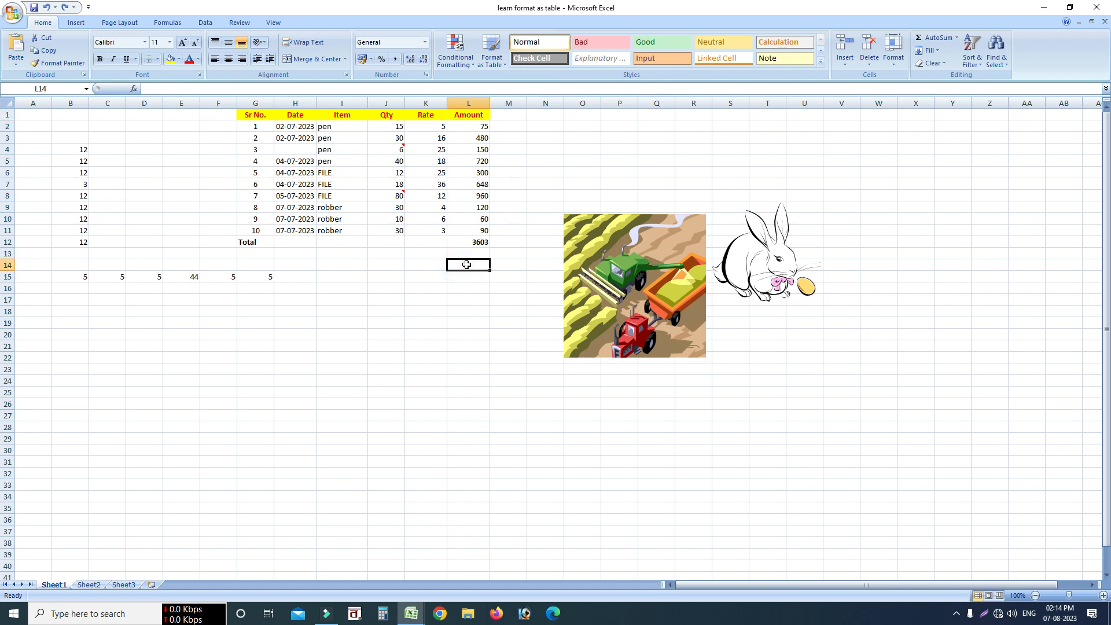
click(479, 242)
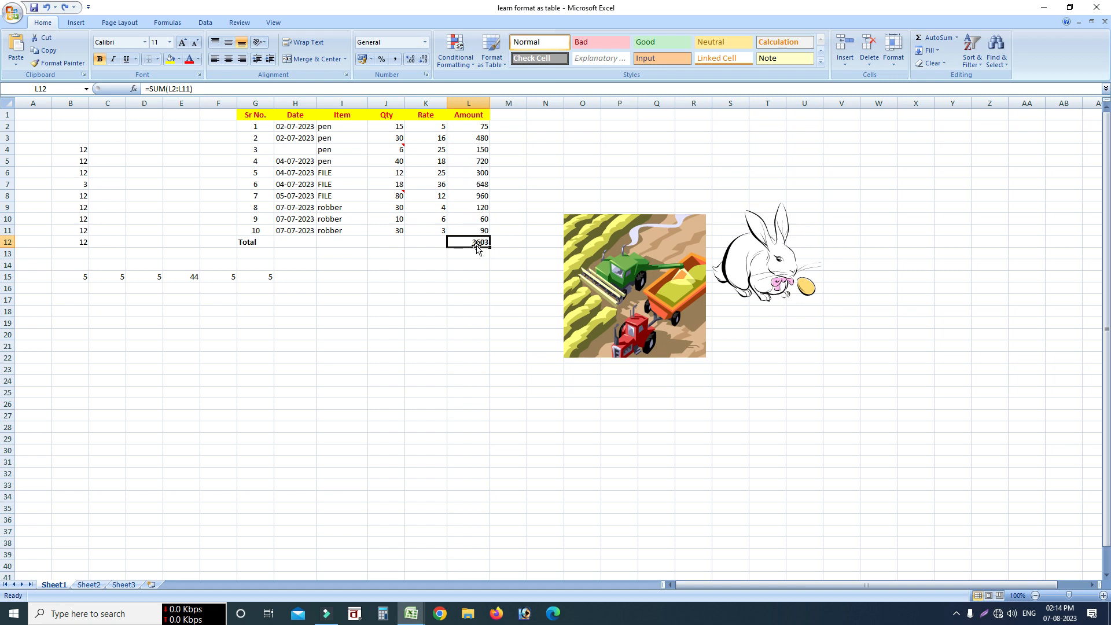
click(993, 58)
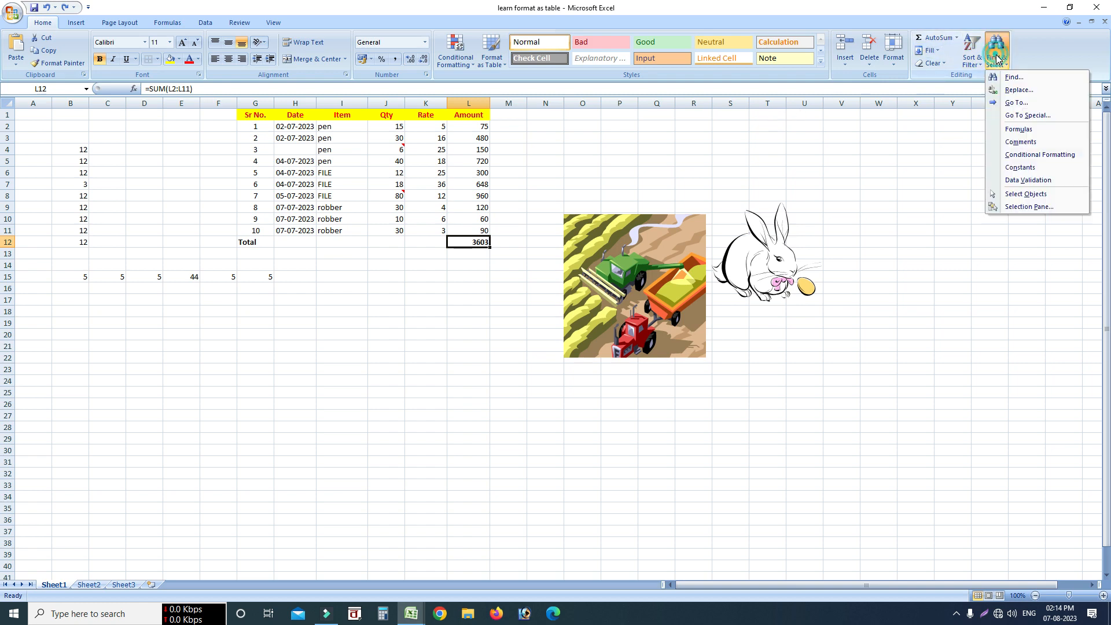
click(1019, 115)
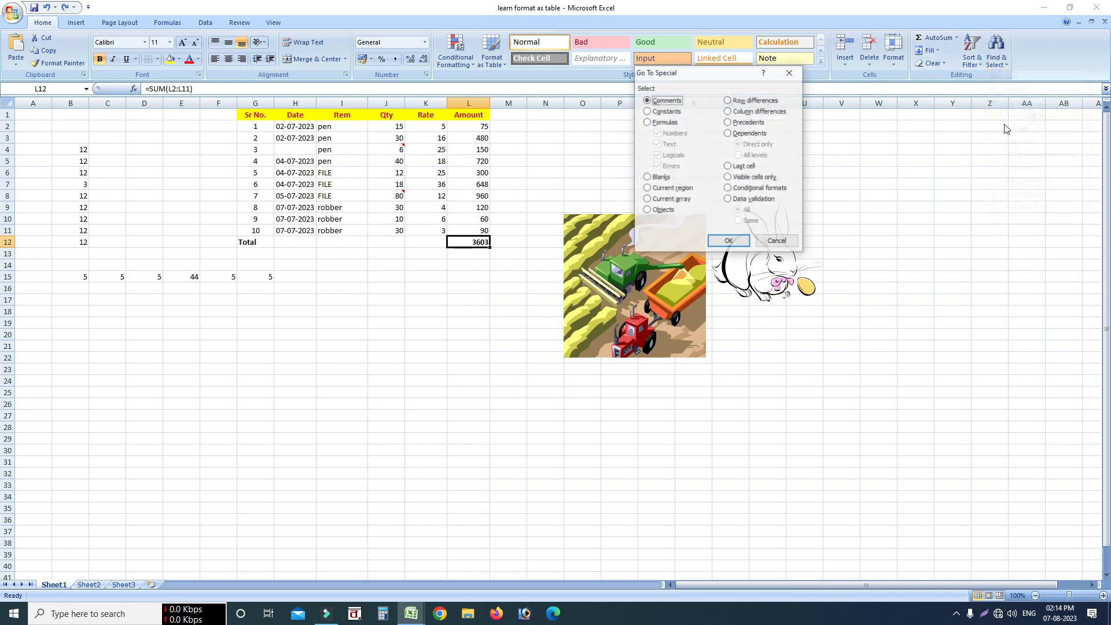
click(729, 123)
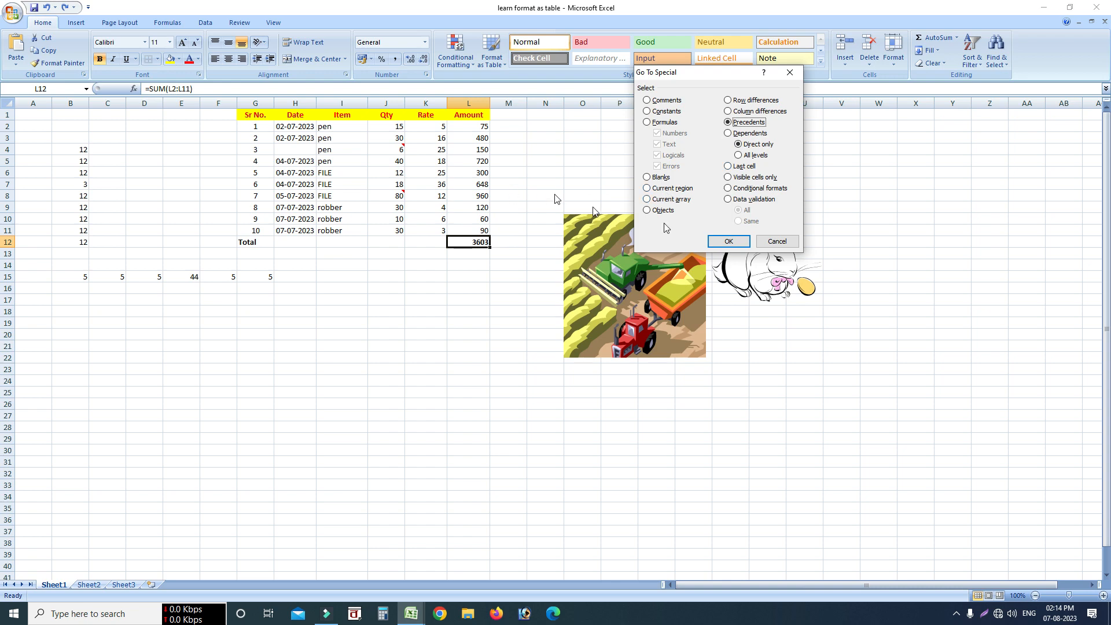
click(730, 242)
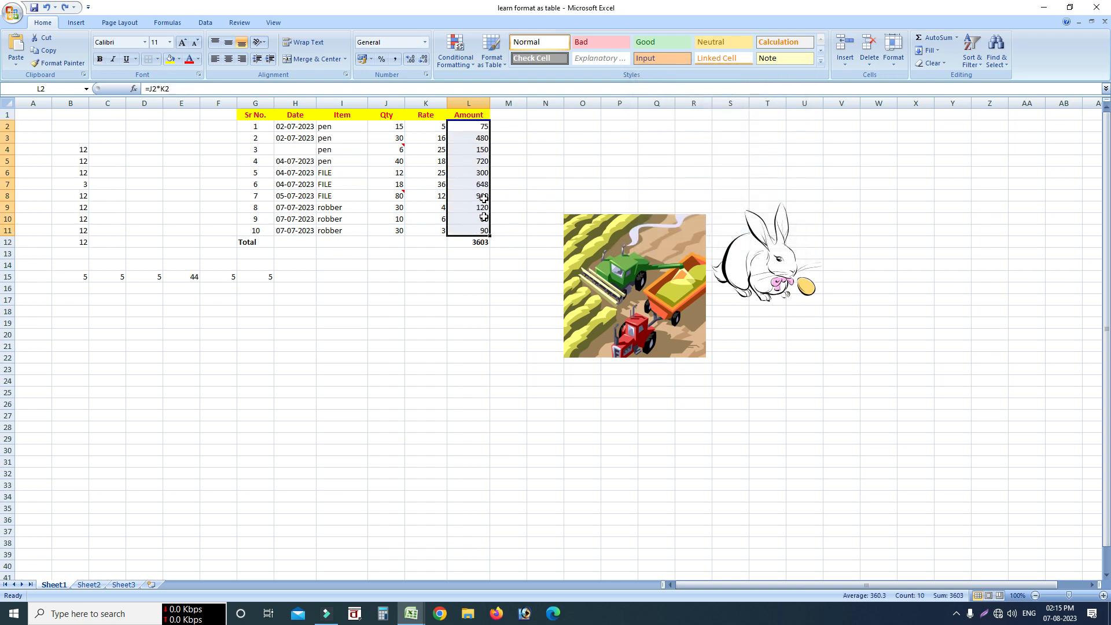
Select the precedents at all levels of the selected Amount formulas in L2:L11 with Go To Special
click(995, 51)
click(1017, 116)
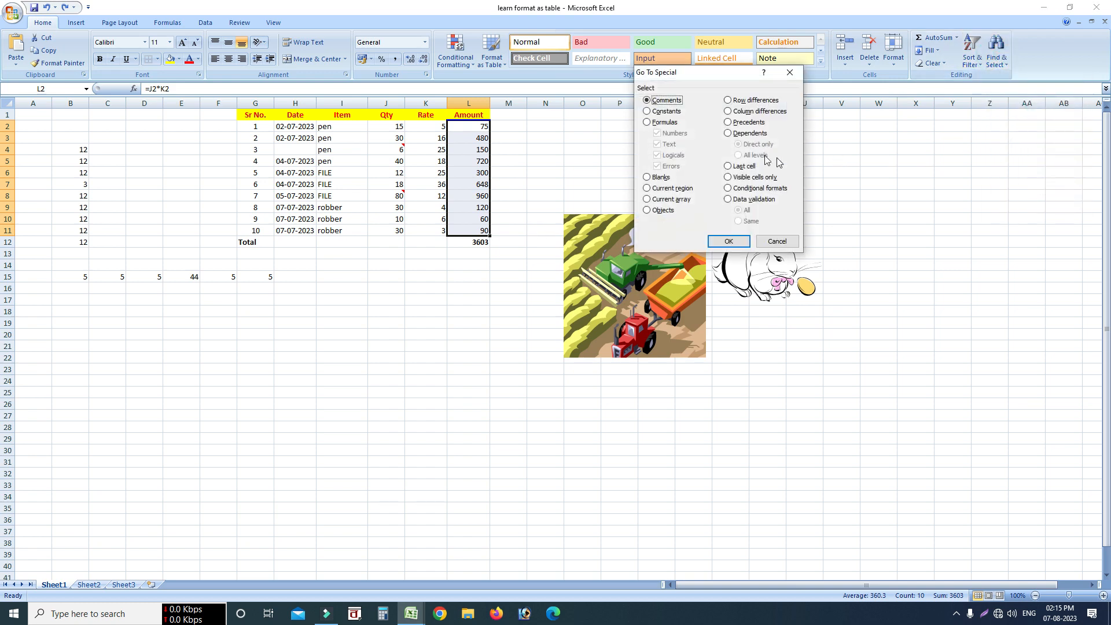
click(739, 122)
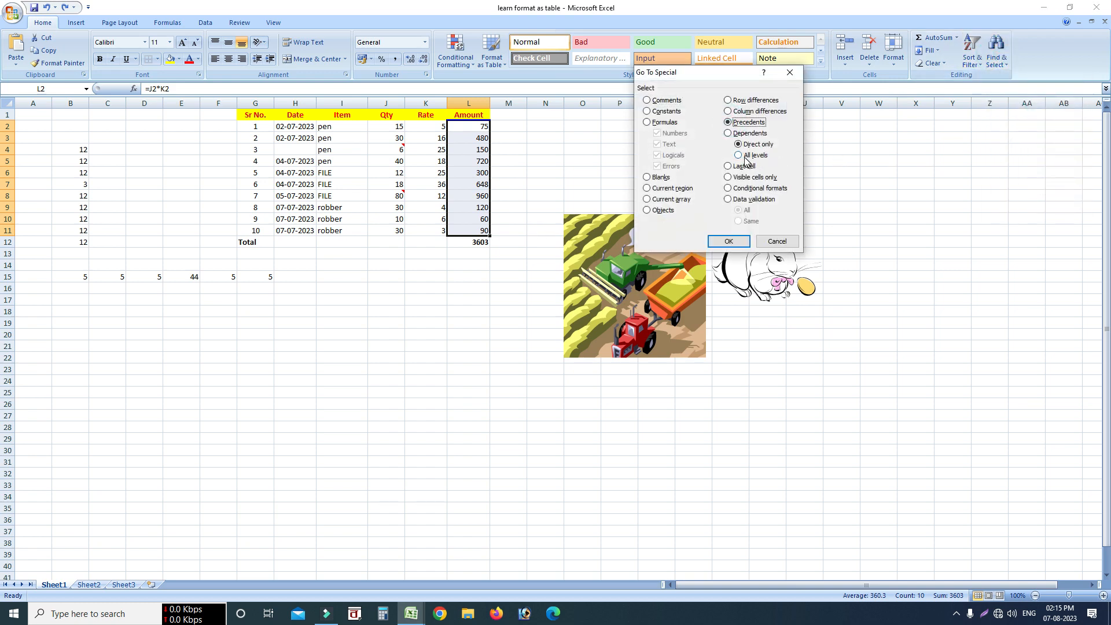
click(740, 156)
click(728, 241)
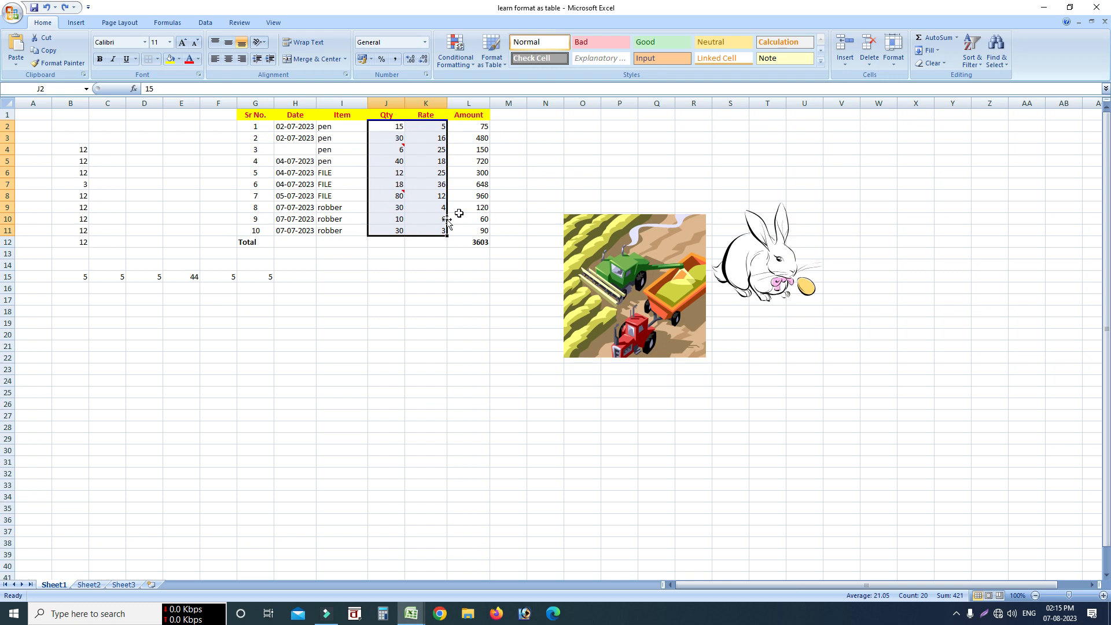
Select the precedents at all levels of the total formula in cell L12 with Go To Special
click(472, 243)
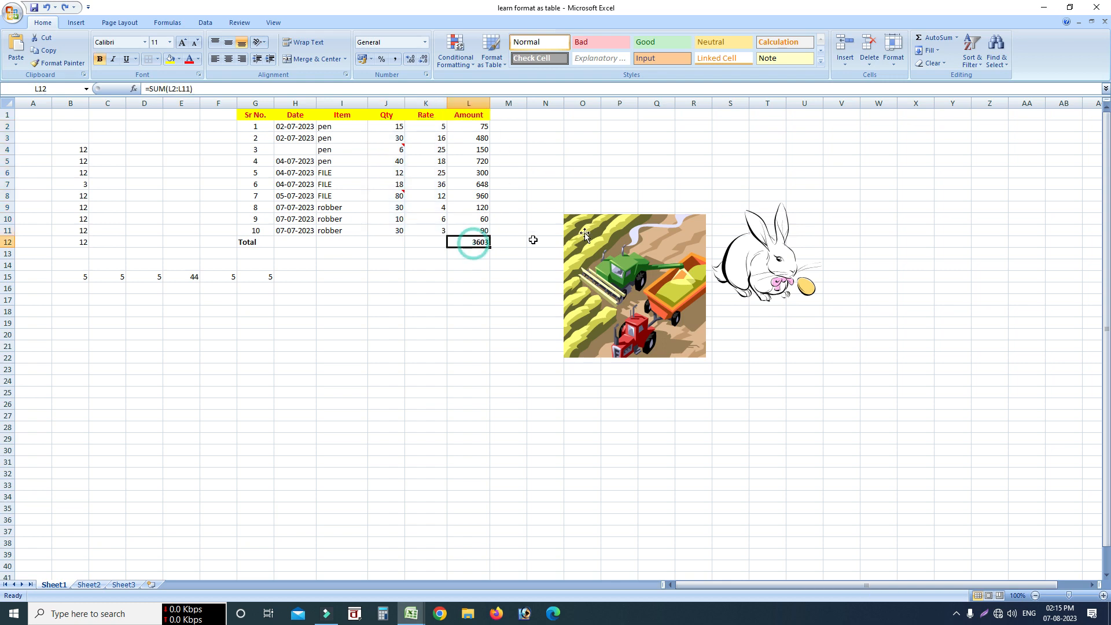
click(995, 51)
click(1014, 116)
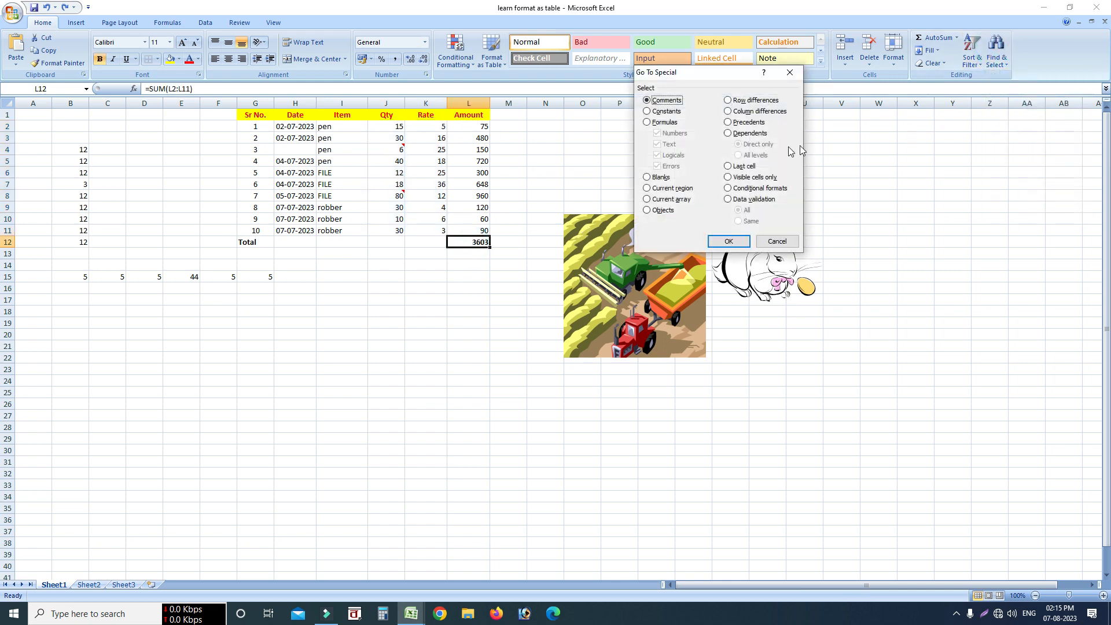
click(737, 123)
click(741, 155)
click(728, 241)
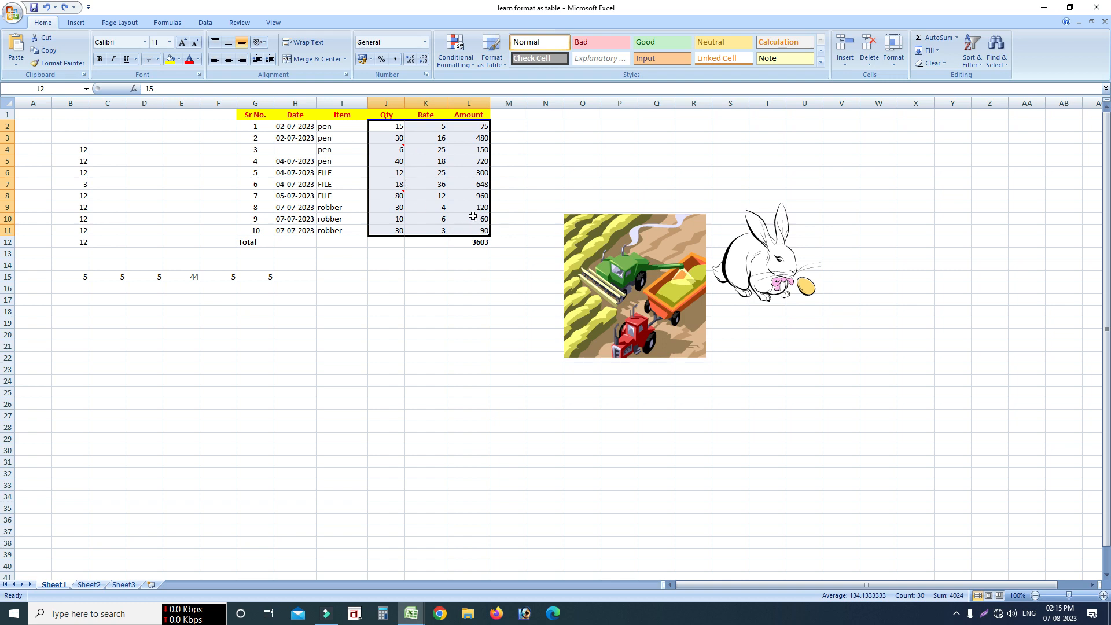
click(478, 261)
click(996, 49)
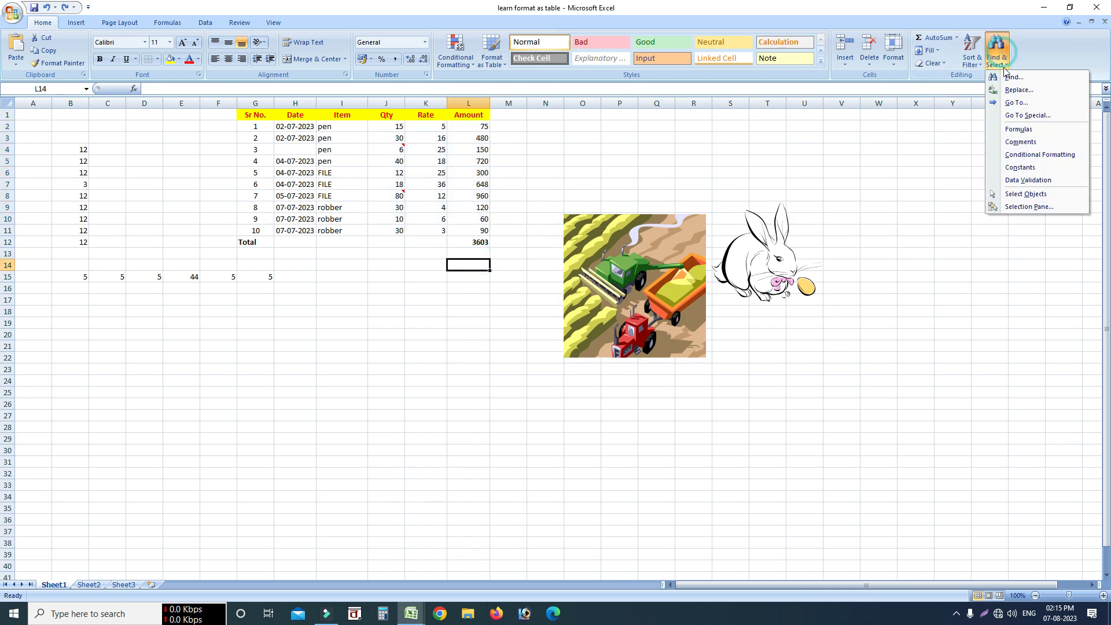
click(1027, 115)
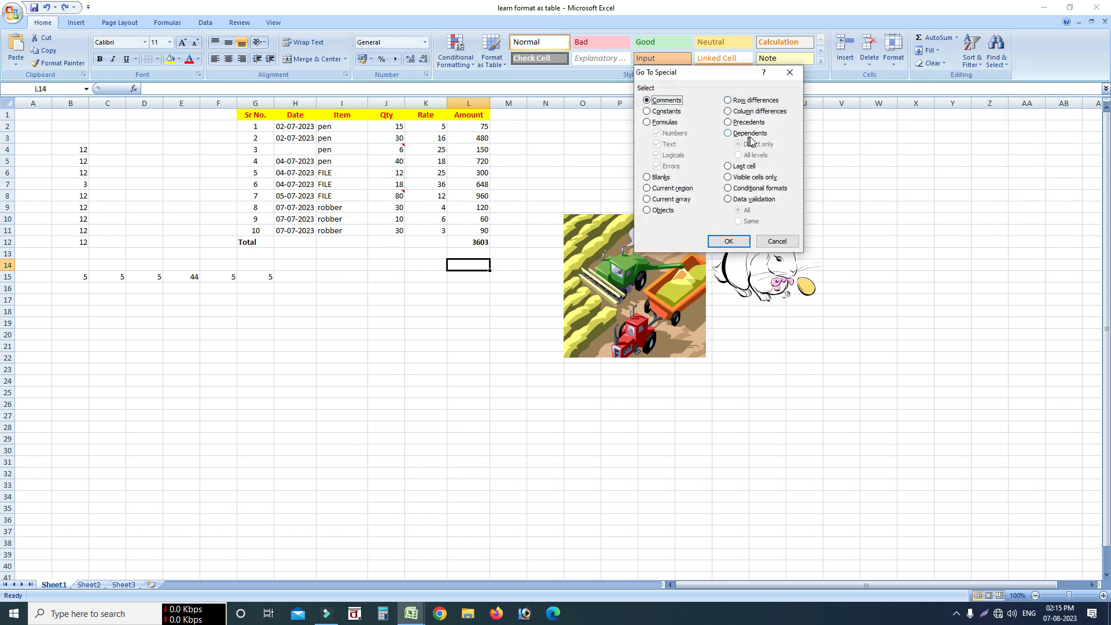
click(780, 241)
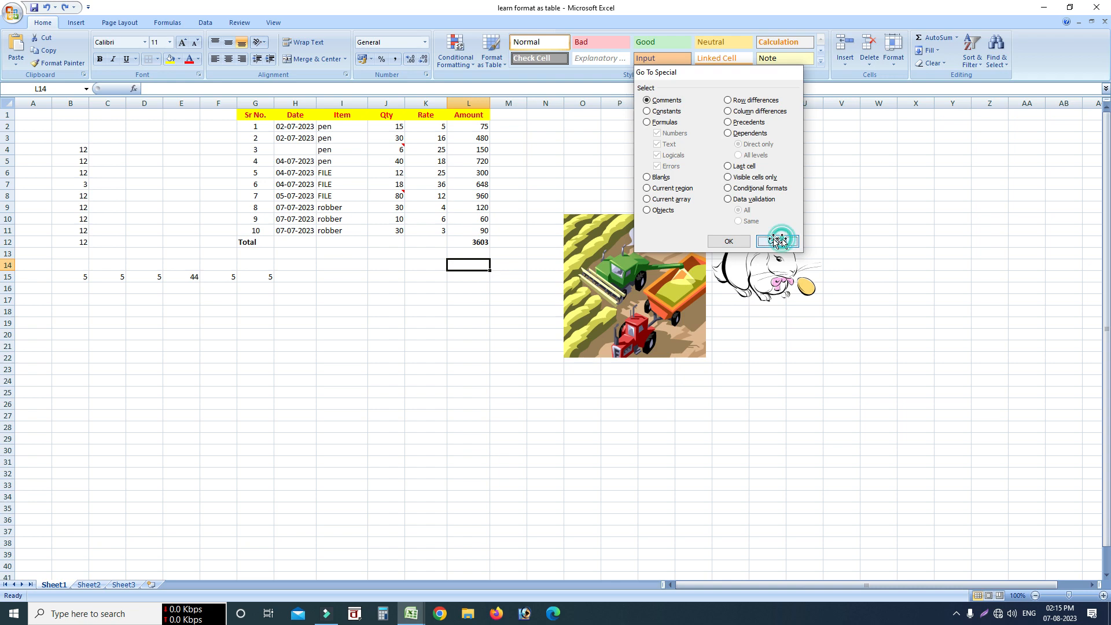
Select the direct dependents of the first Qty value in J2 with Go To Special's Dependents option set to Direct only
click(393, 129)
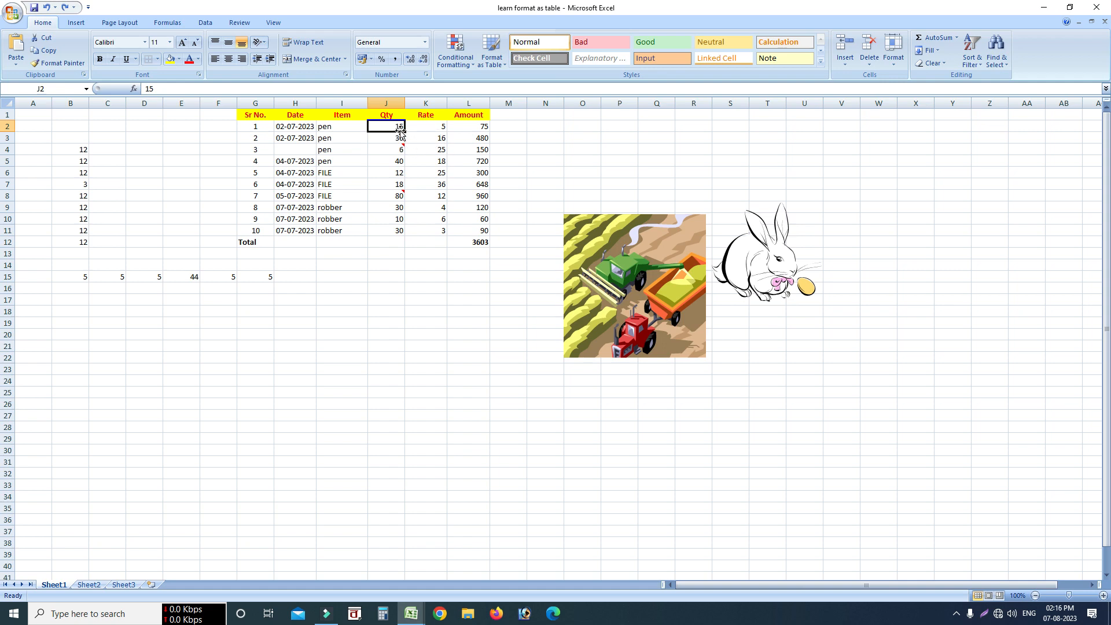
click(996, 58)
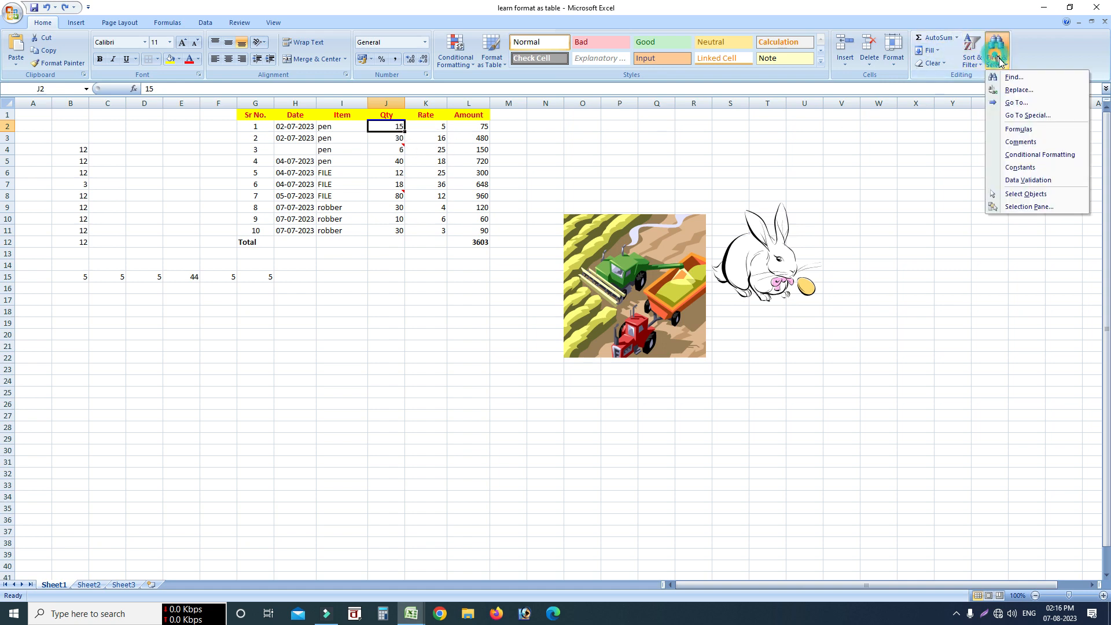
click(1025, 116)
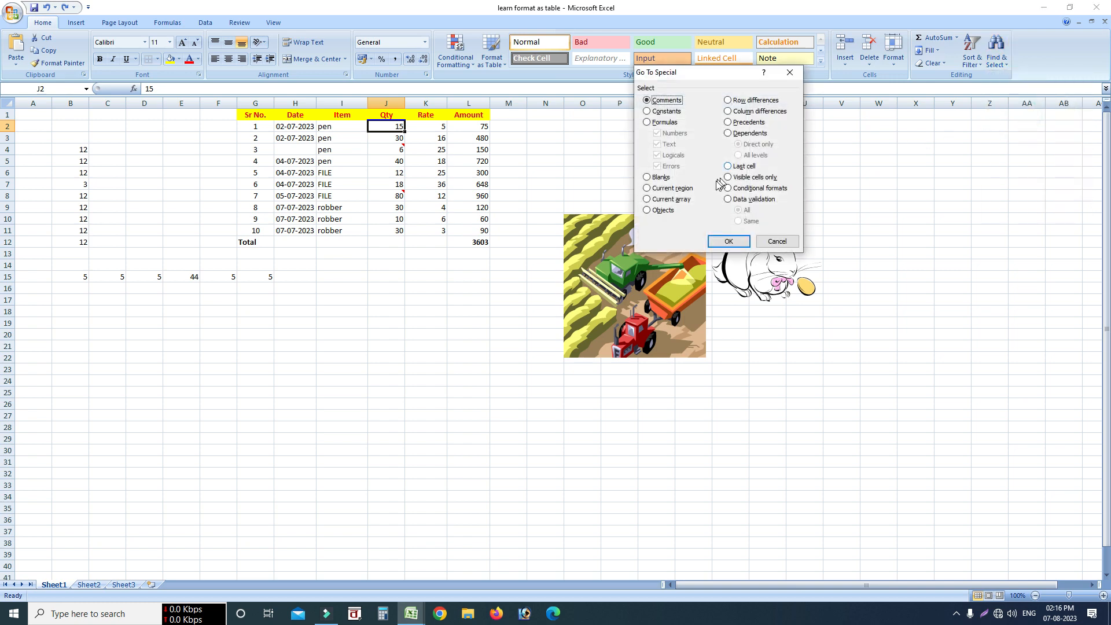
click(730, 134)
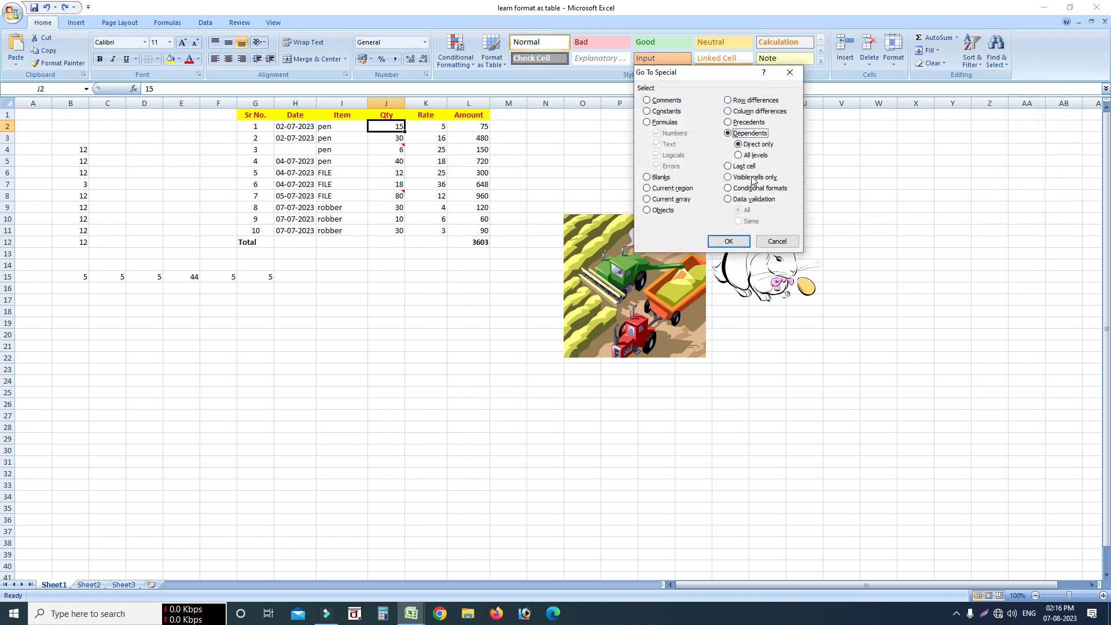
click(742, 243)
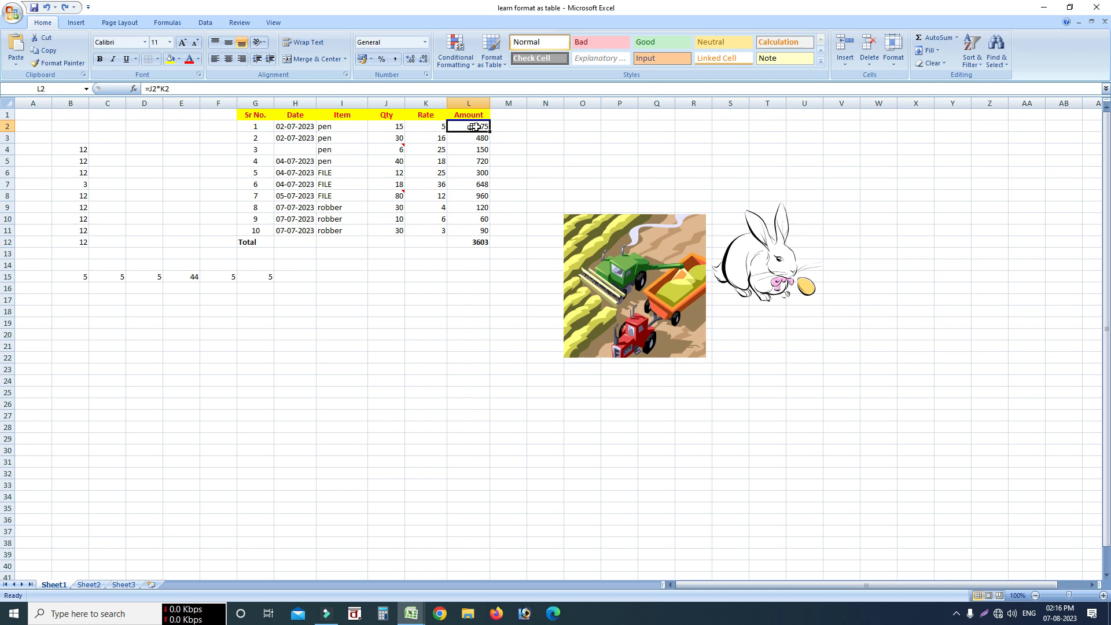
Select the dependents at all levels of the Qty value in J2 with Go To Special
click(390, 126)
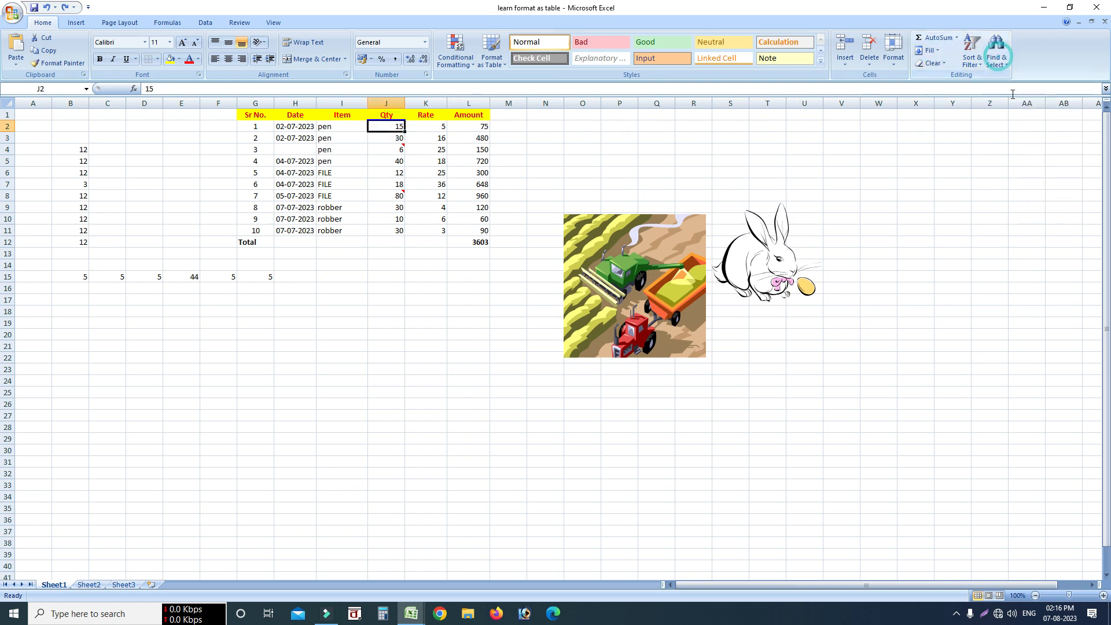
click(1004, 71)
click(1016, 115)
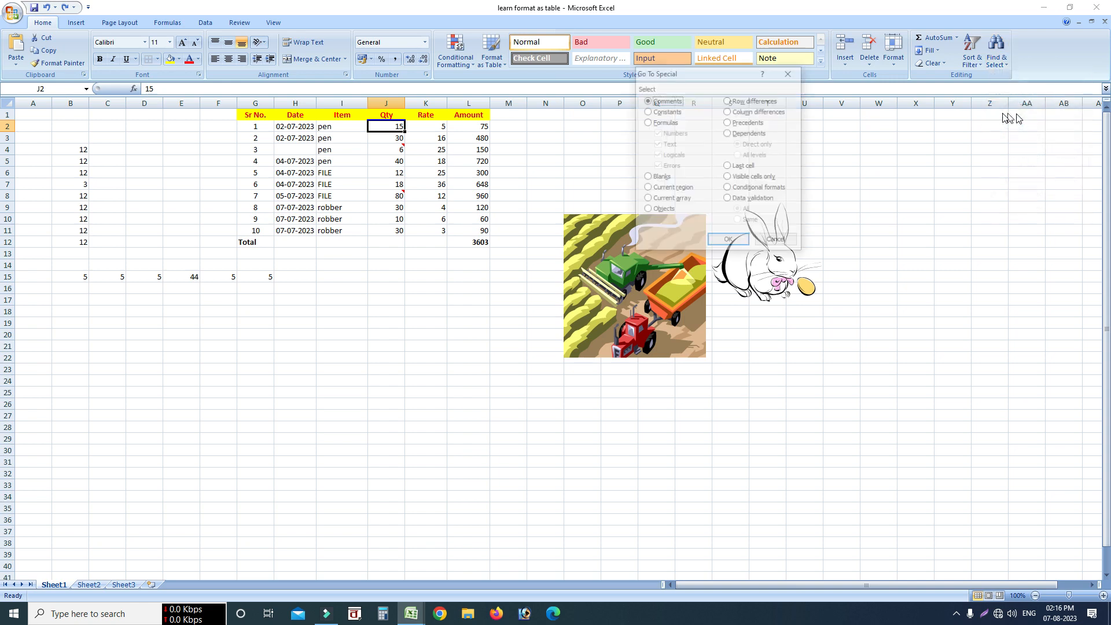
click(729, 134)
click(743, 155)
click(728, 241)
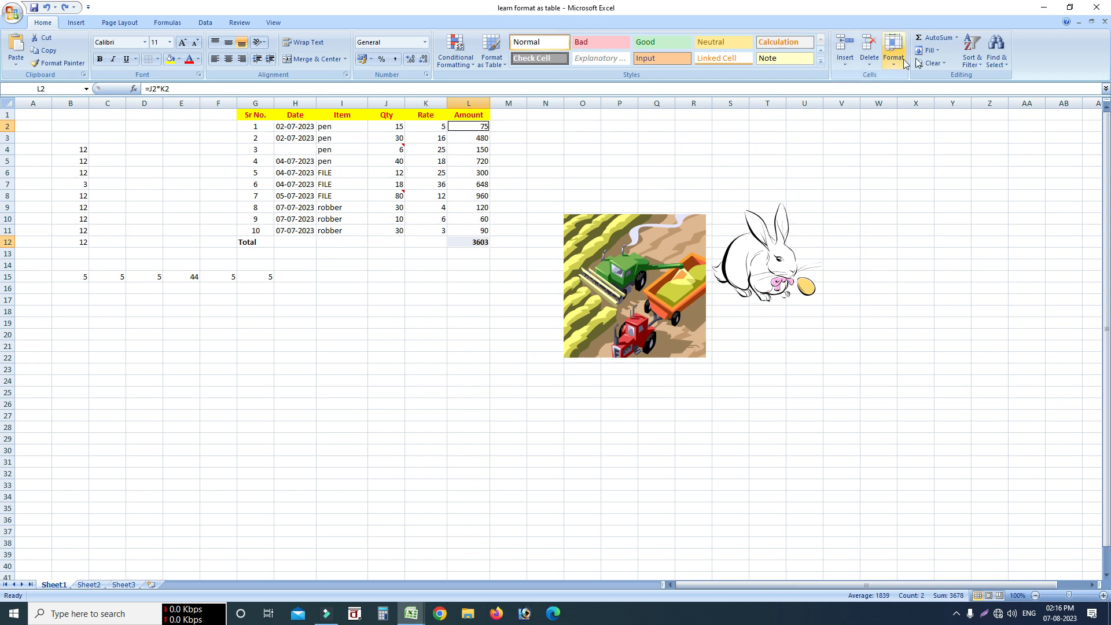
Go to the last cell of the worksheet with Go To Special's Last cell option
click(995, 58)
click(995, 57)
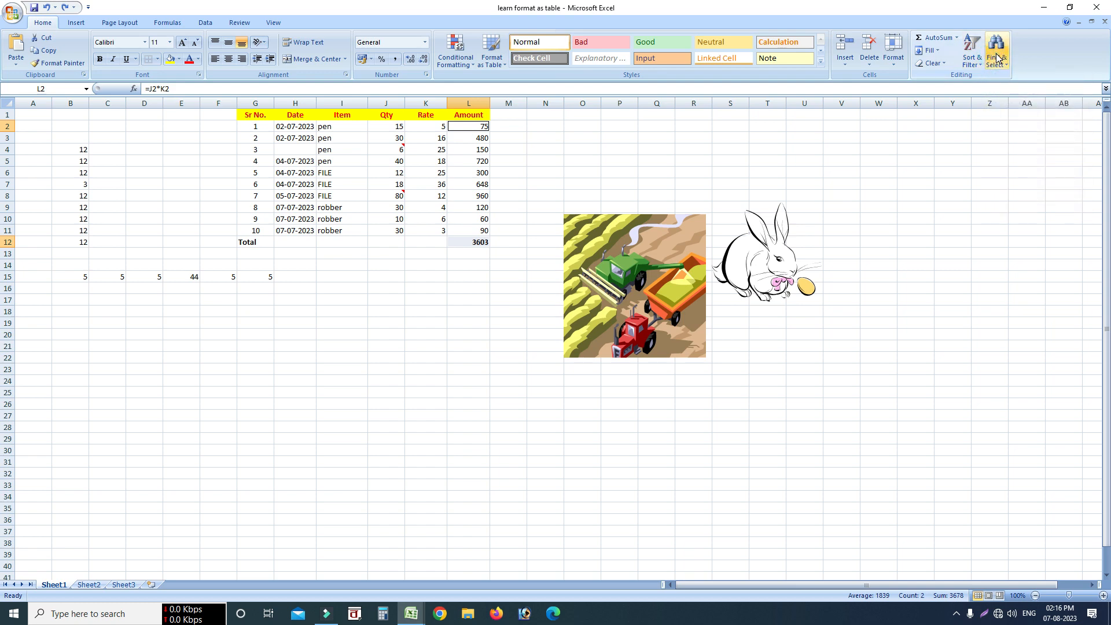
click(996, 56)
click(1010, 116)
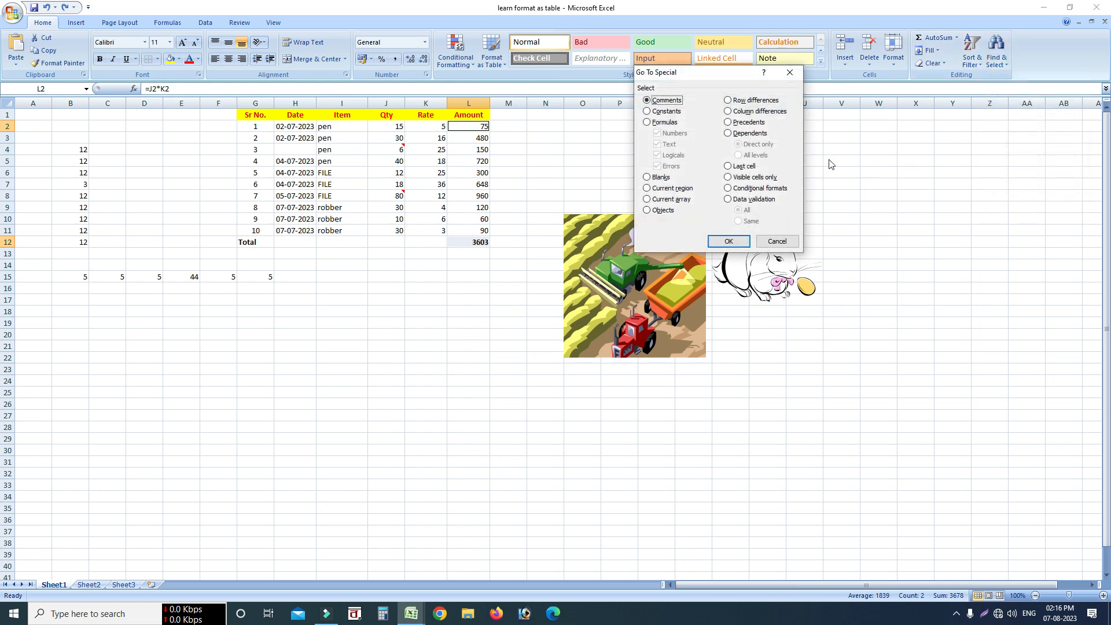
click(729, 167)
click(729, 242)
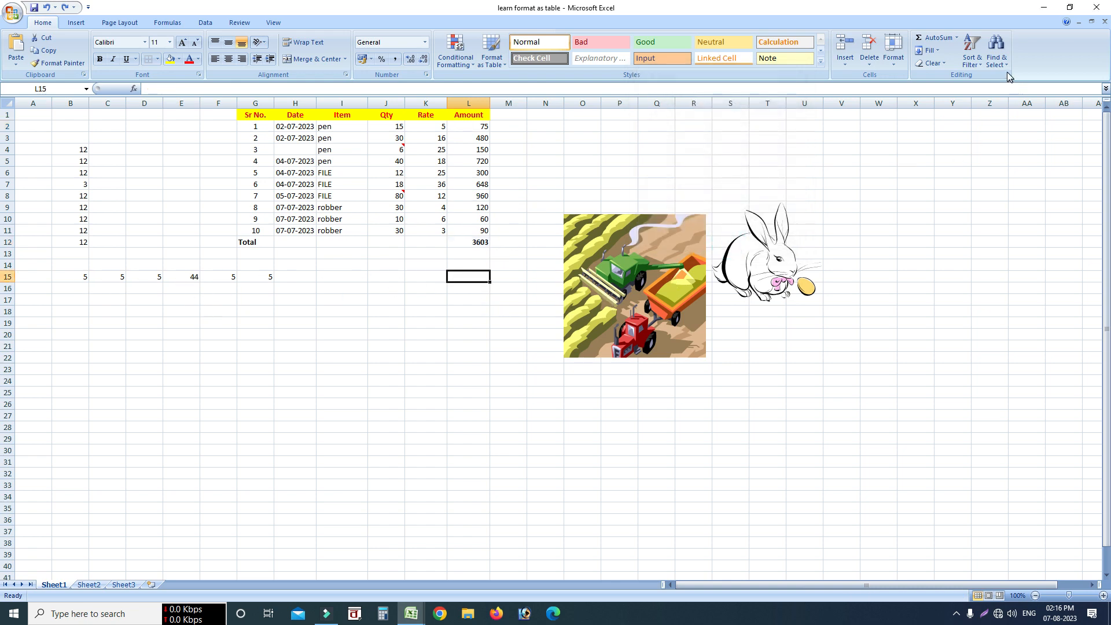
click(997, 58)
click(1024, 118)
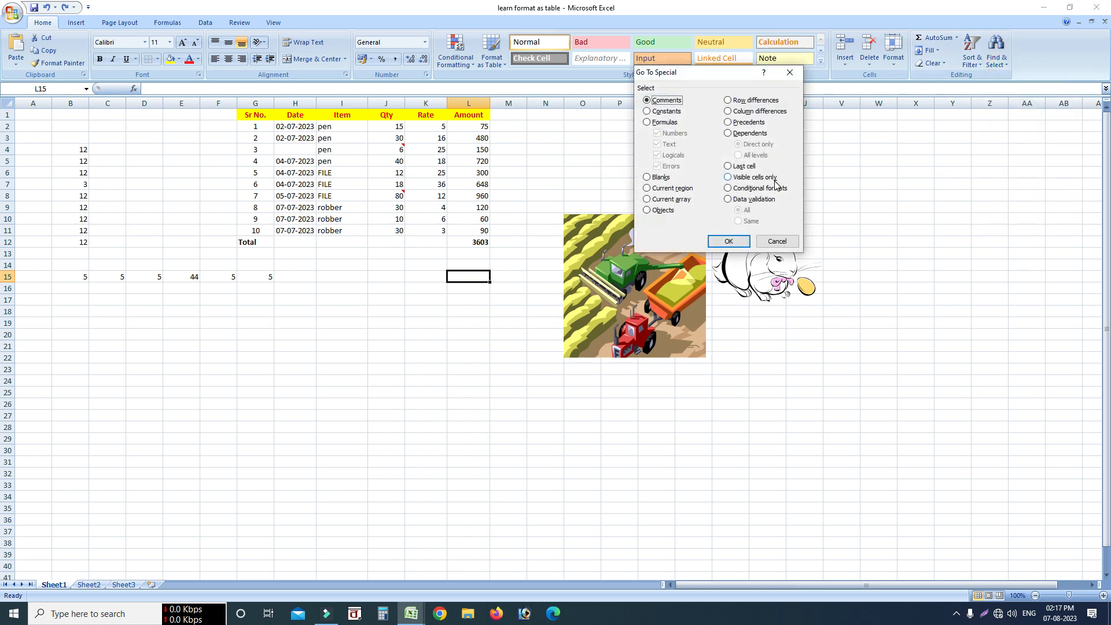
click(777, 241)
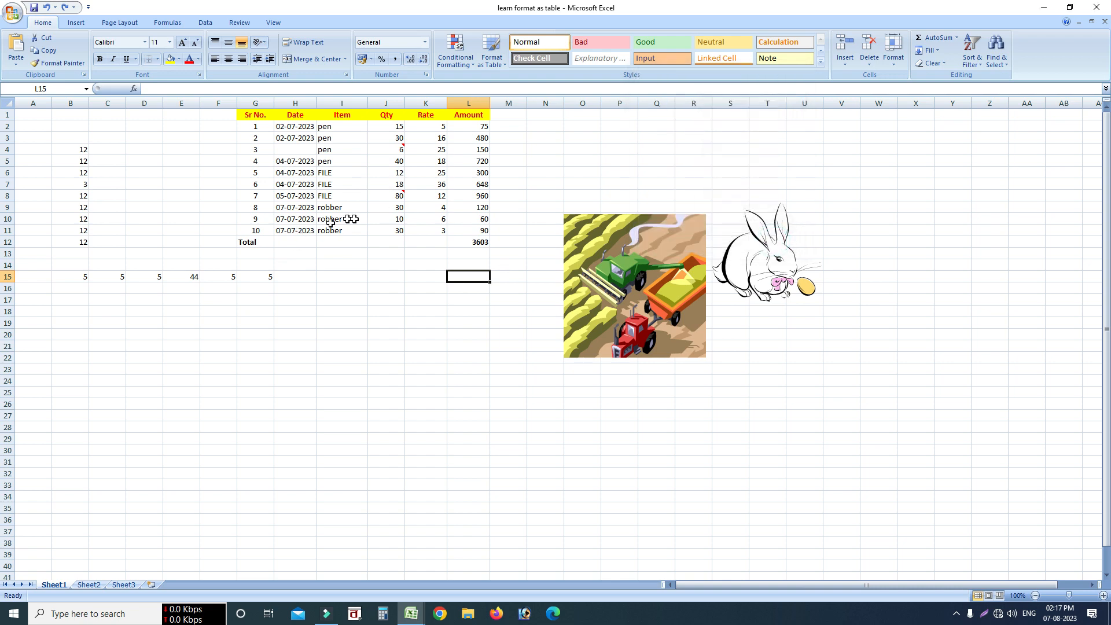
drag(250, 115, 465, 234)
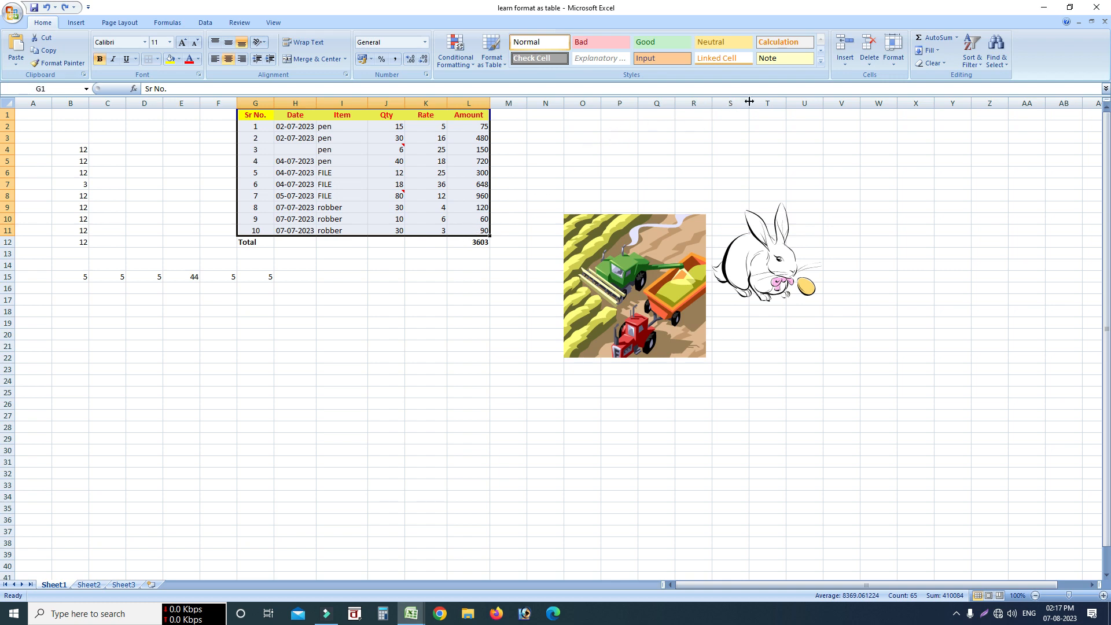
click(209, 23)
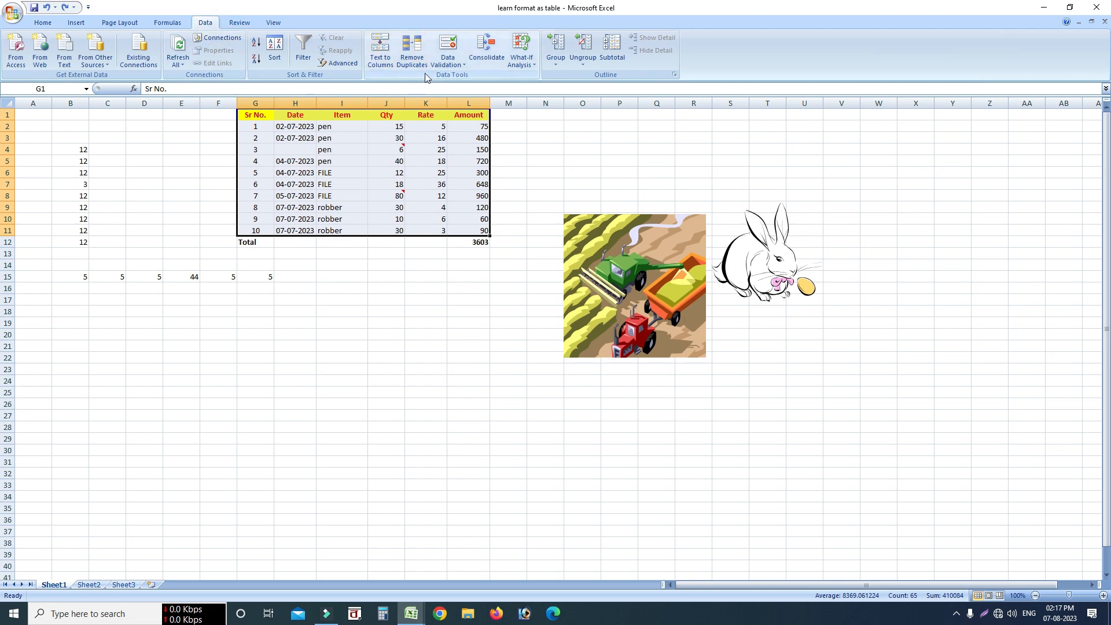
click(617, 57)
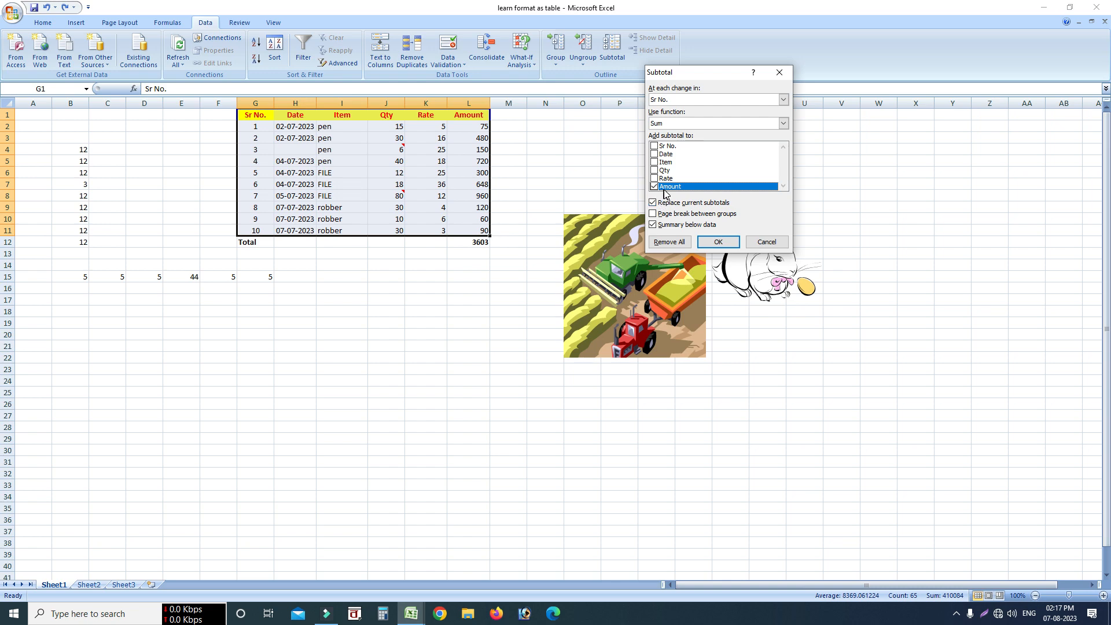
click(766, 242)
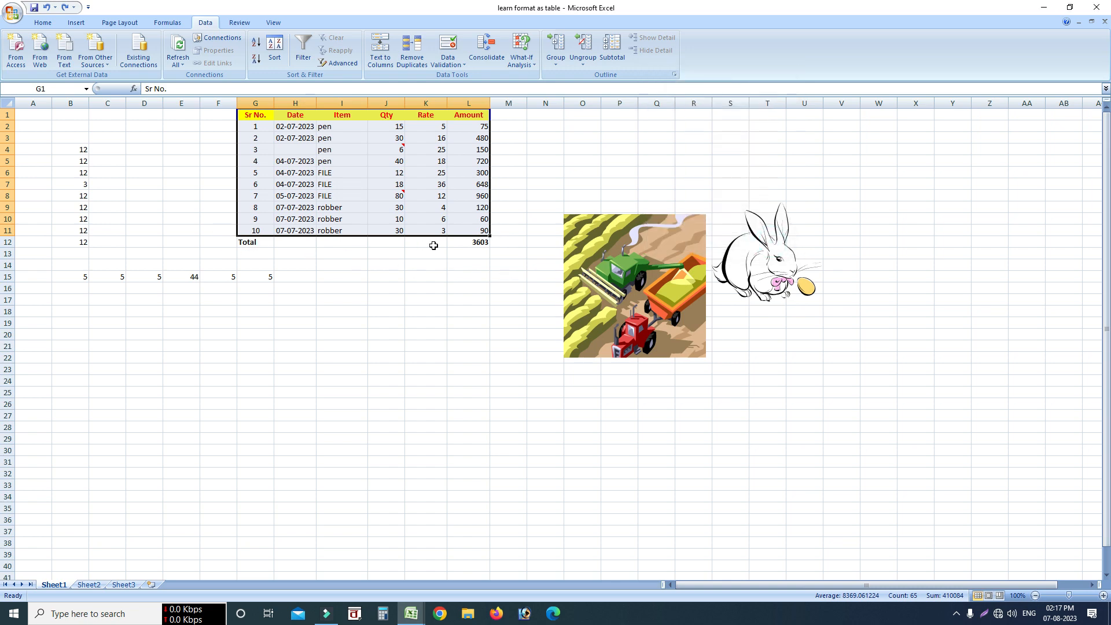
Clear the total formula in L12 with Clear All and delete the Total label in G12
click(477, 240)
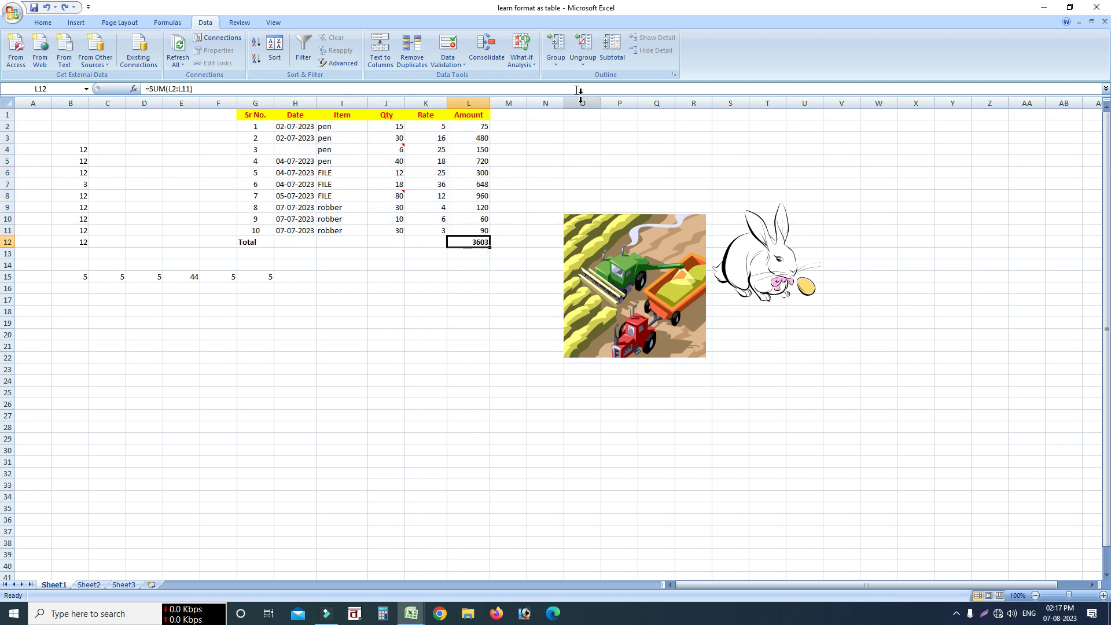
click(42, 22)
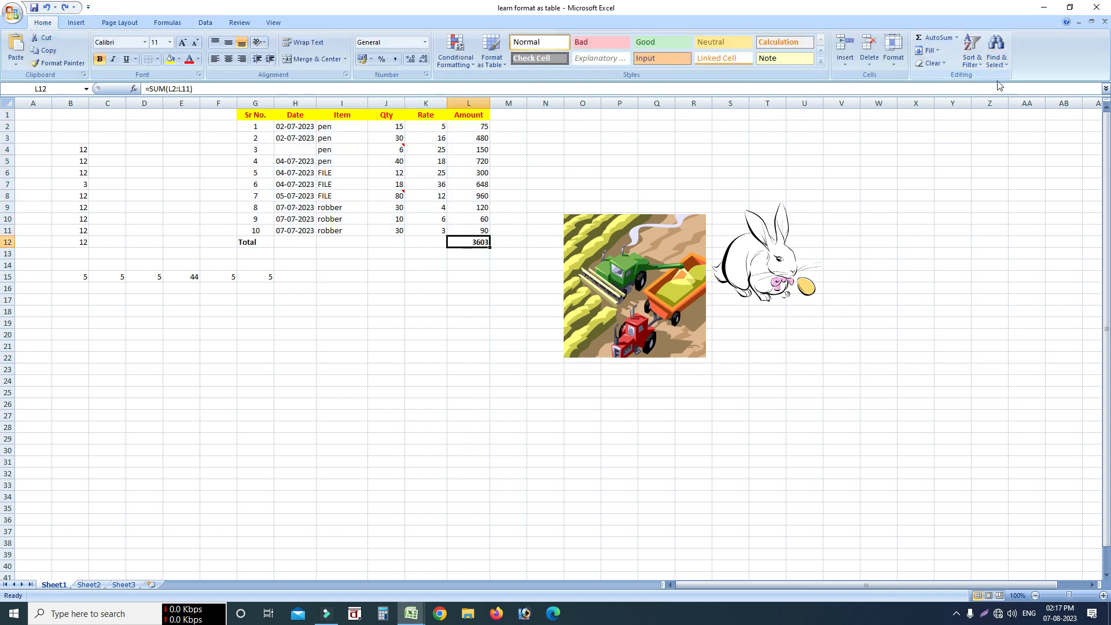
click(938, 63)
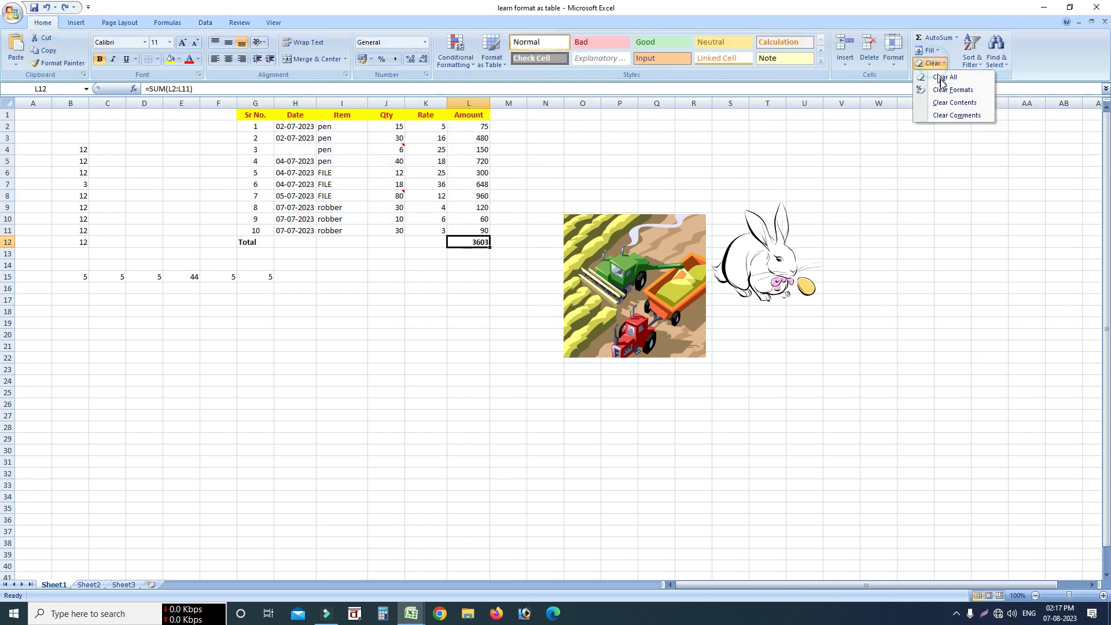
click(940, 77)
click(253, 243)
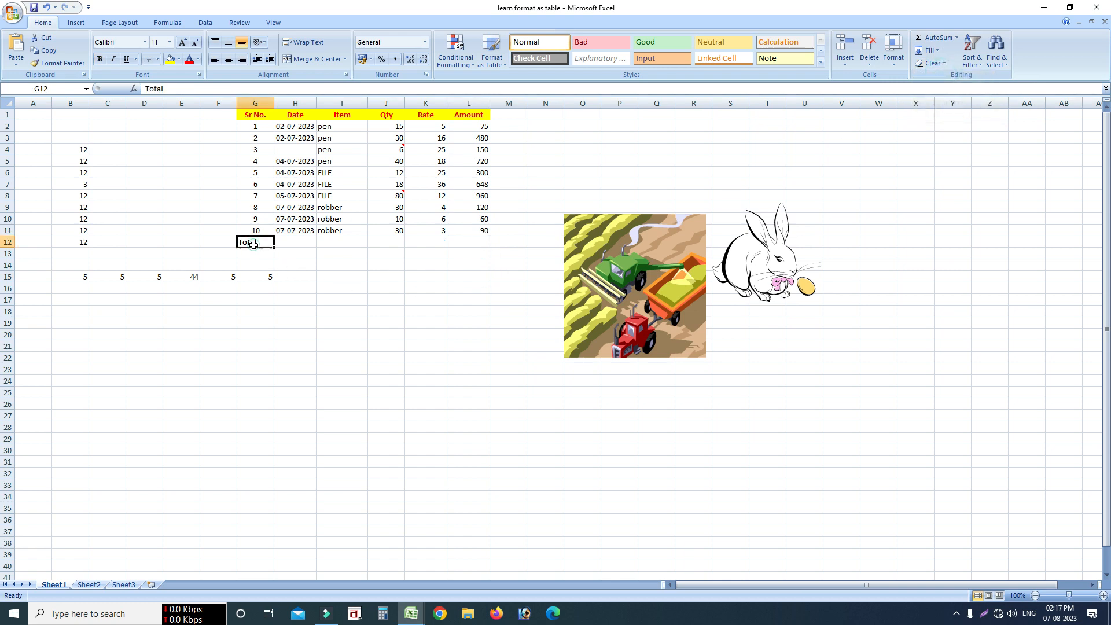
key(Delete)
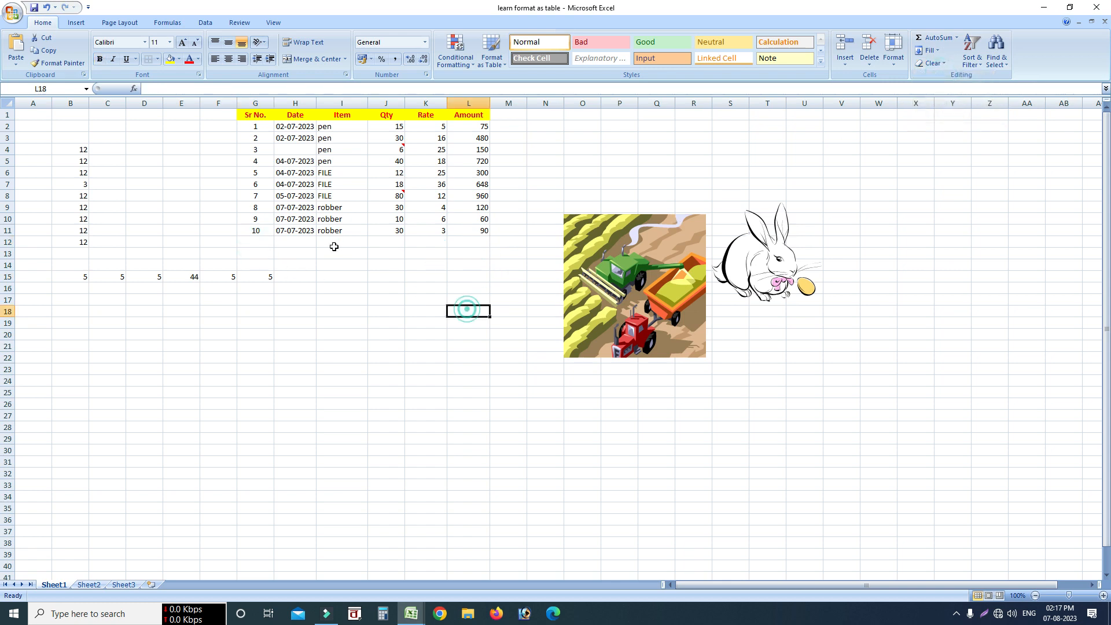
Add Sum subtotals for Qty and Amount to the table G1:L11 at each change in Sr No., and deselect the table
drag(248, 113, 450, 230)
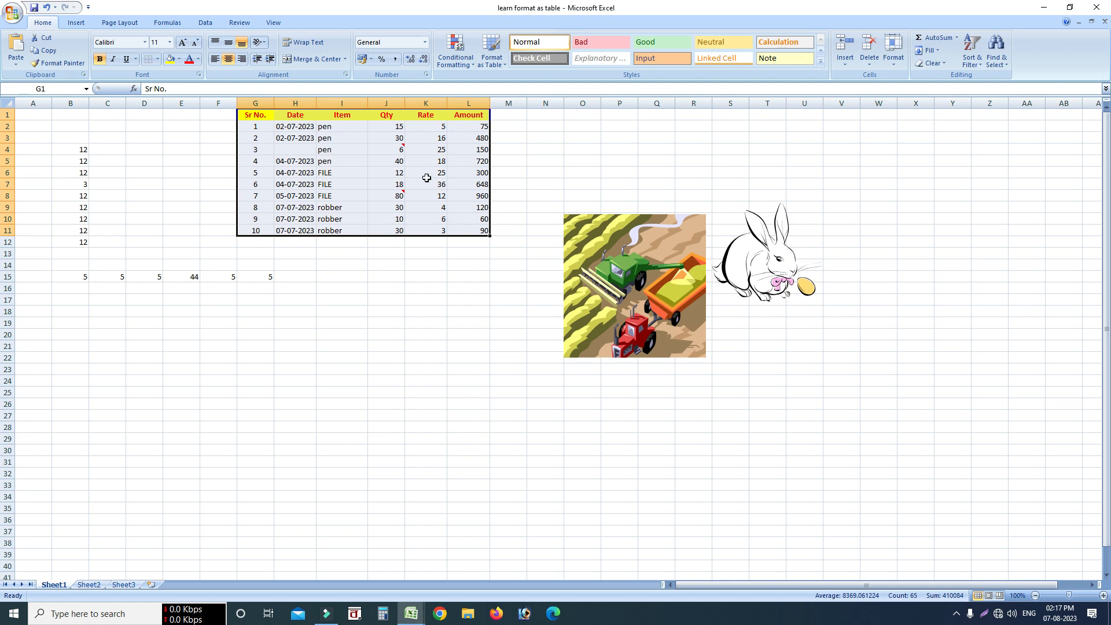
click(207, 22)
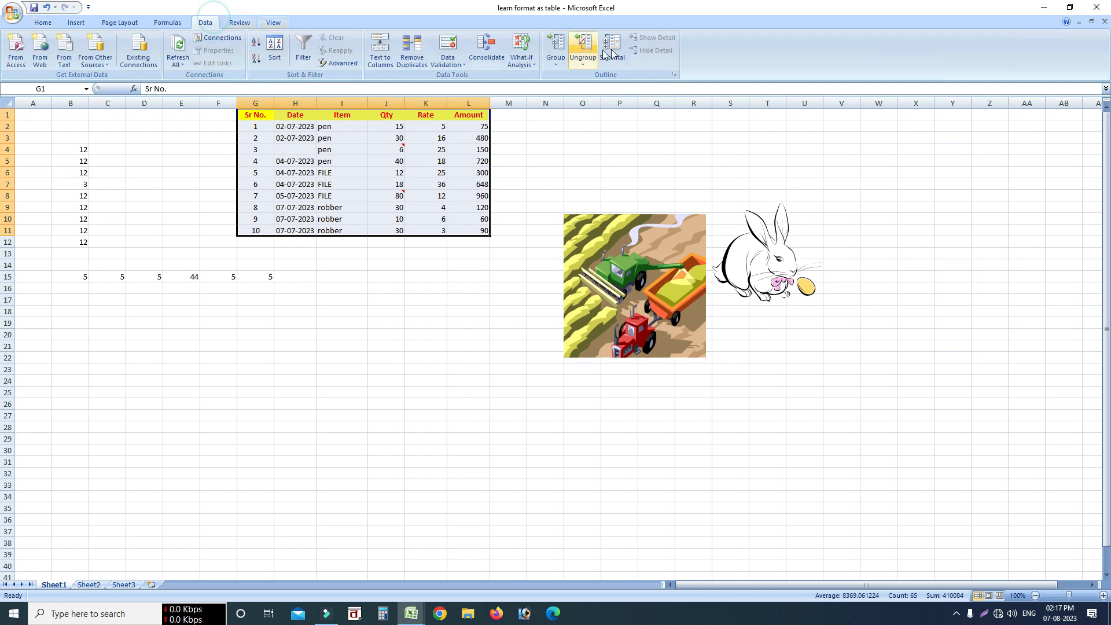
click(612, 49)
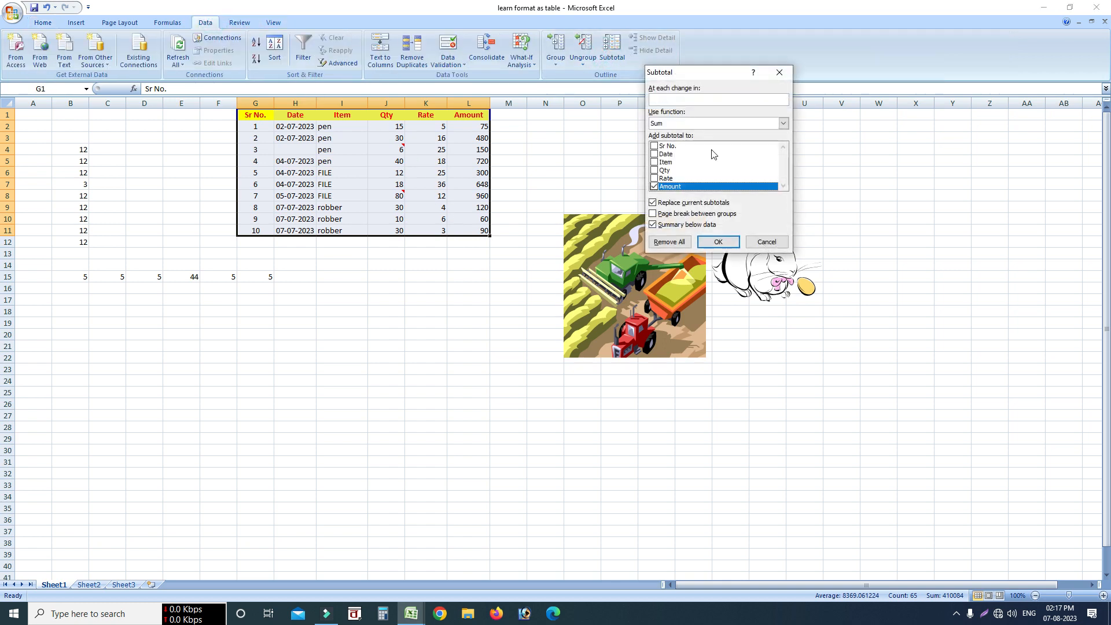
click(654, 171)
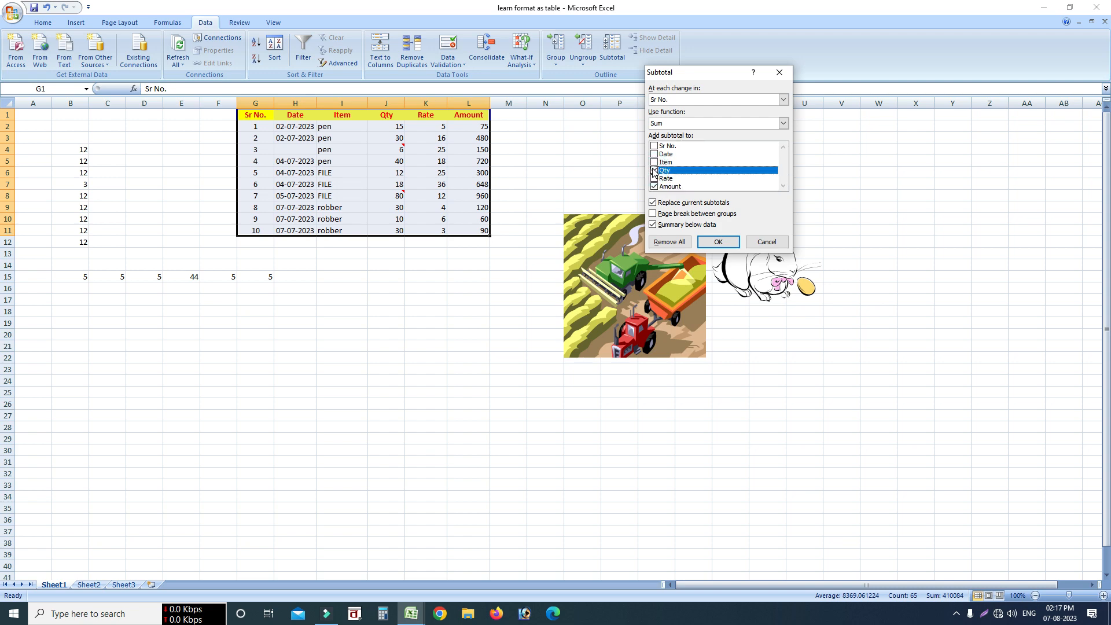
click(718, 243)
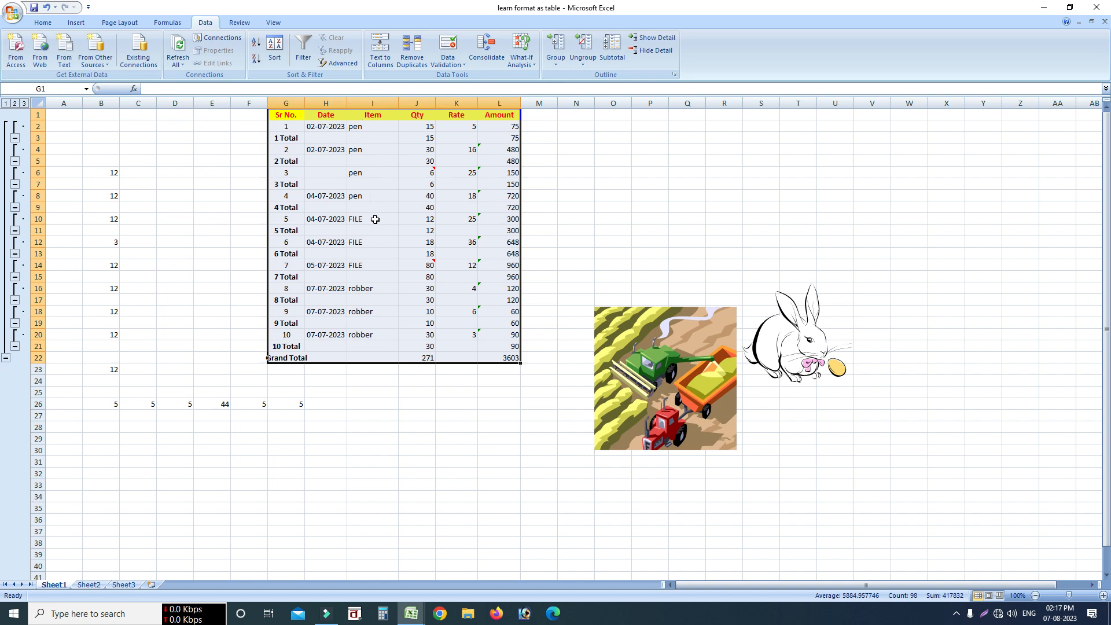
click(392, 403)
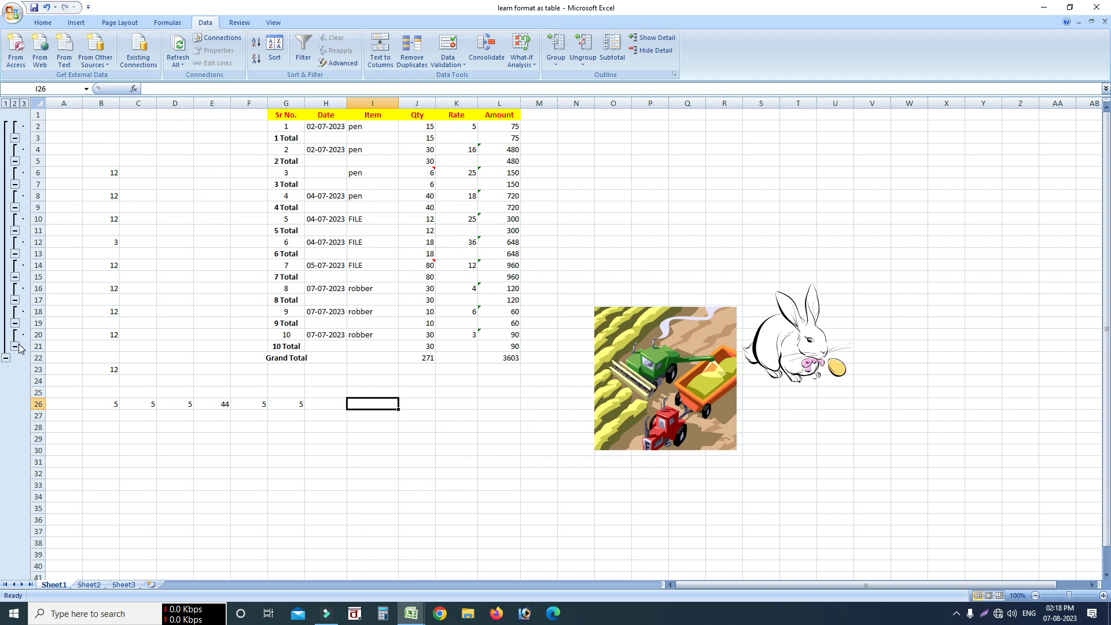
Collapse the detail rows of all ten Sr No. subtotal groups so only the total rows show
click(15, 322)
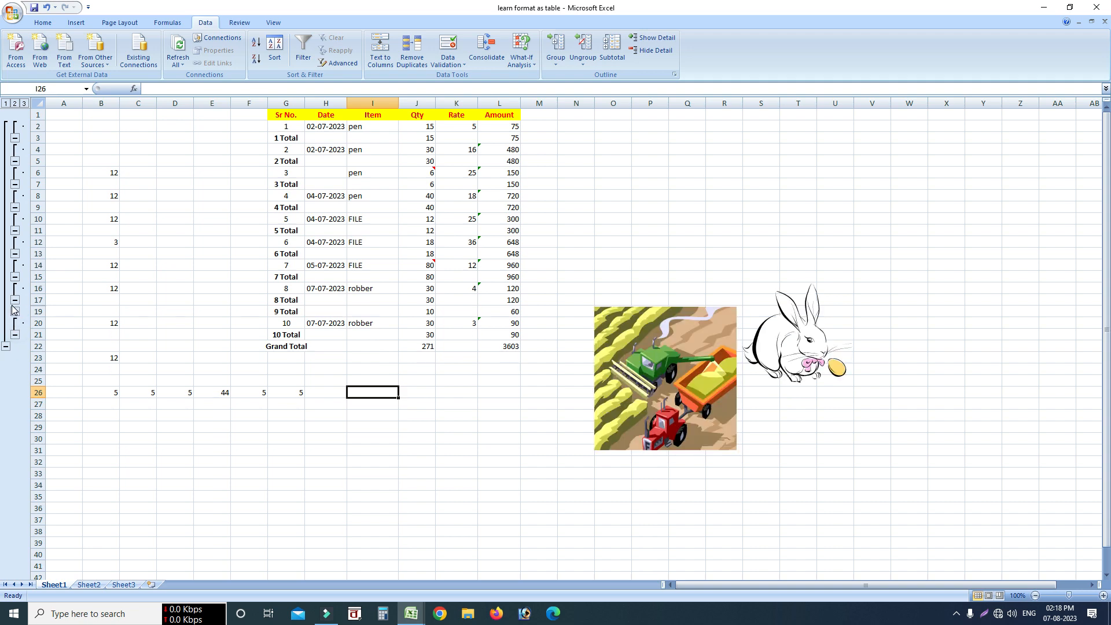
click(15, 300)
click(15, 276)
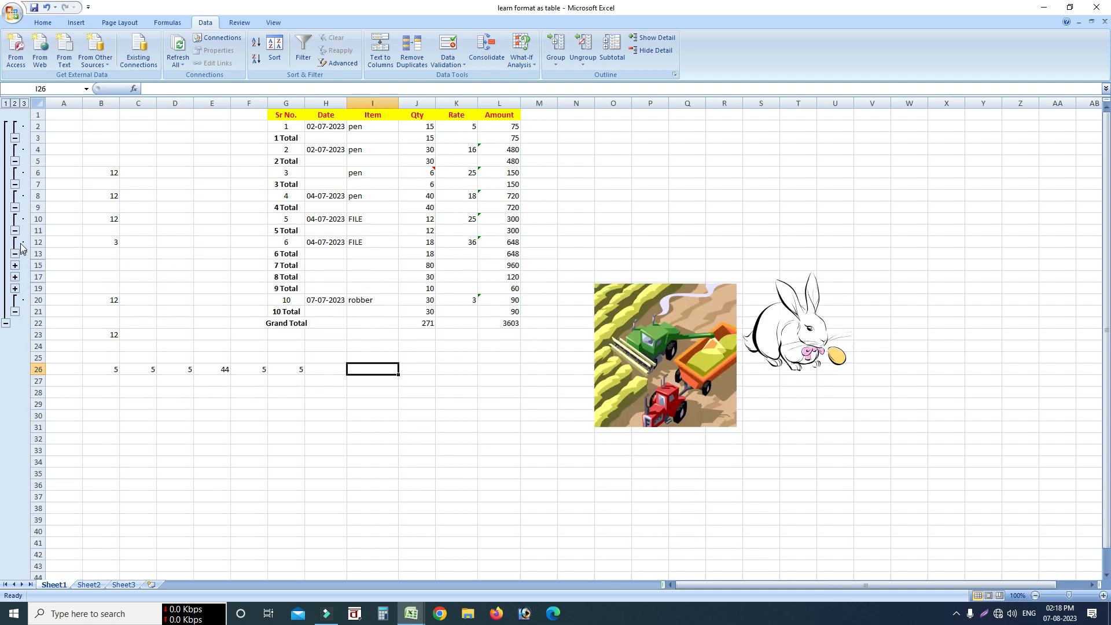
click(15, 254)
click(15, 230)
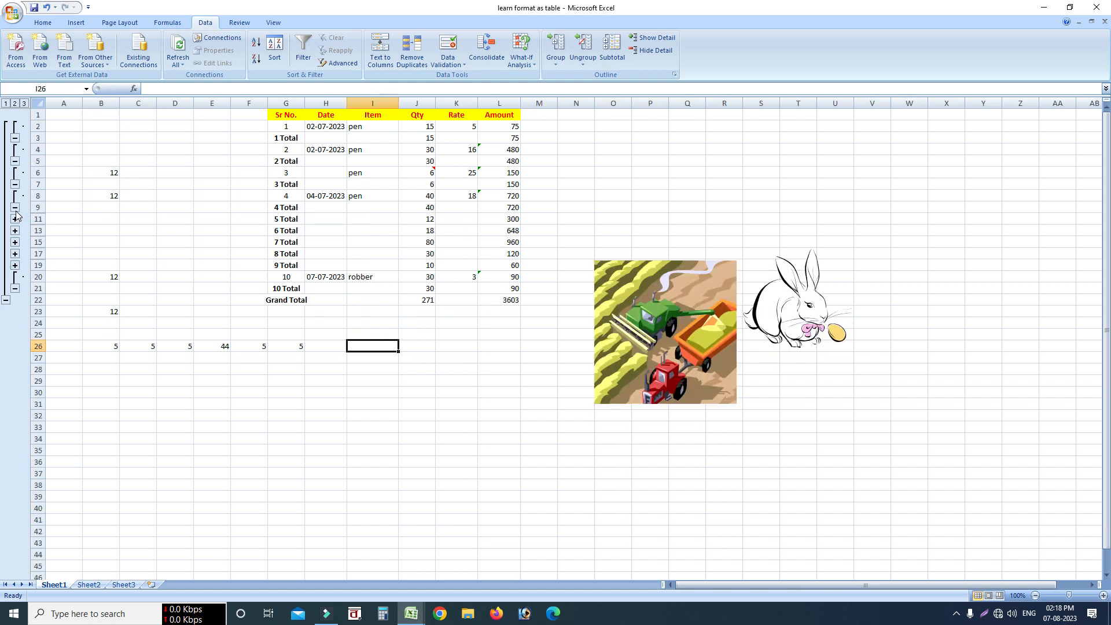
click(15, 207)
click(15, 184)
click(15, 161)
click(15, 138)
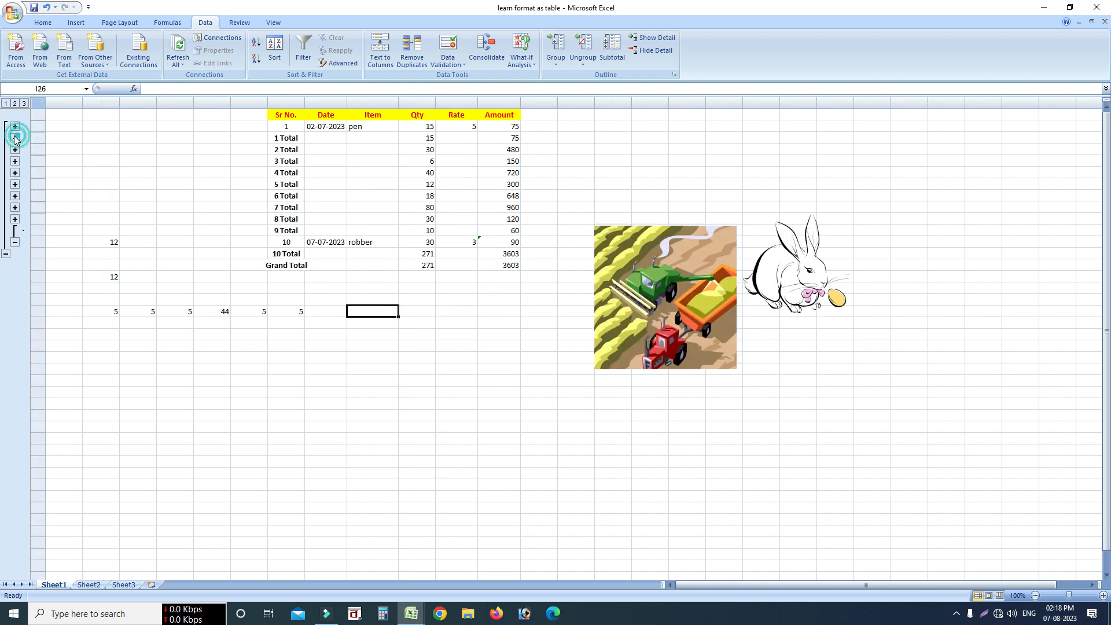
click(15, 242)
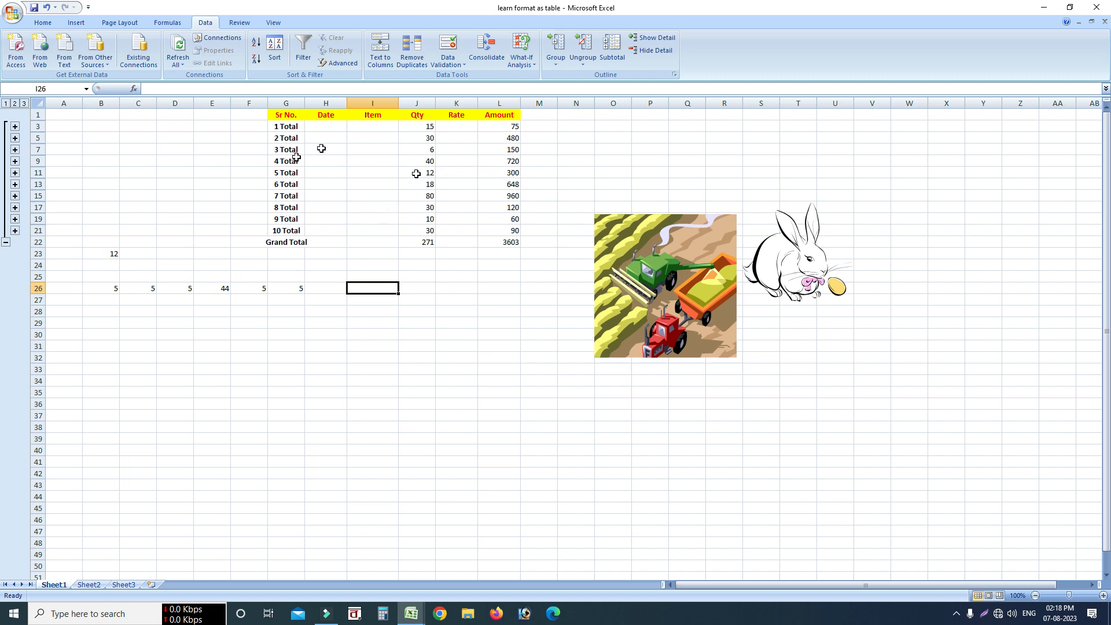
Copy the collapsed subtotal table G1:L22 and paste it at W11
drag(280, 115, 503, 240)
right_click(480, 187)
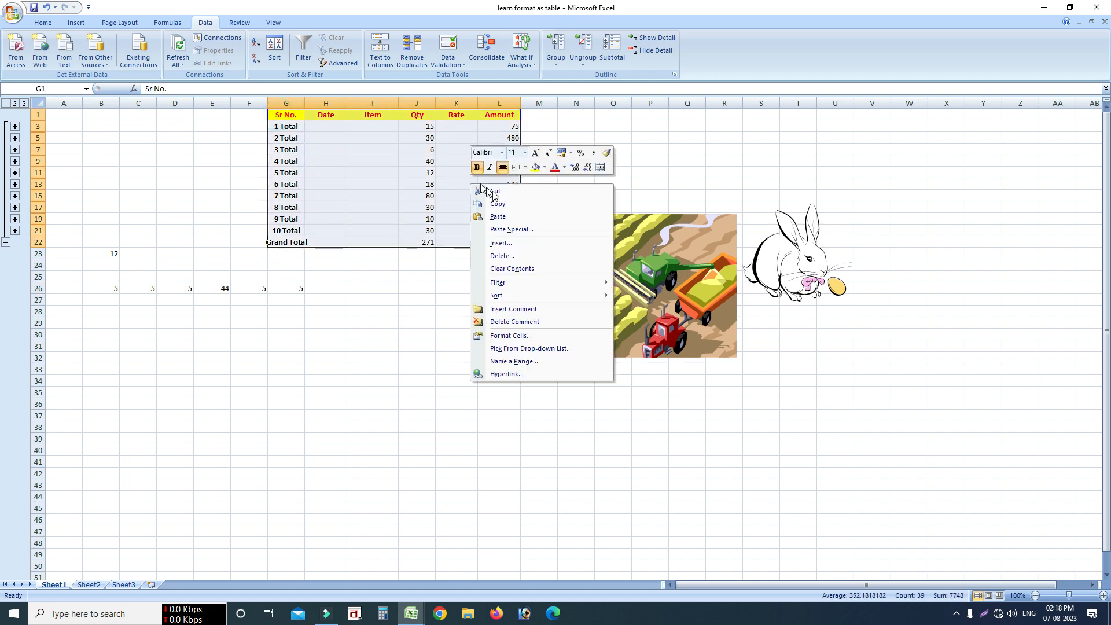
click(496, 203)
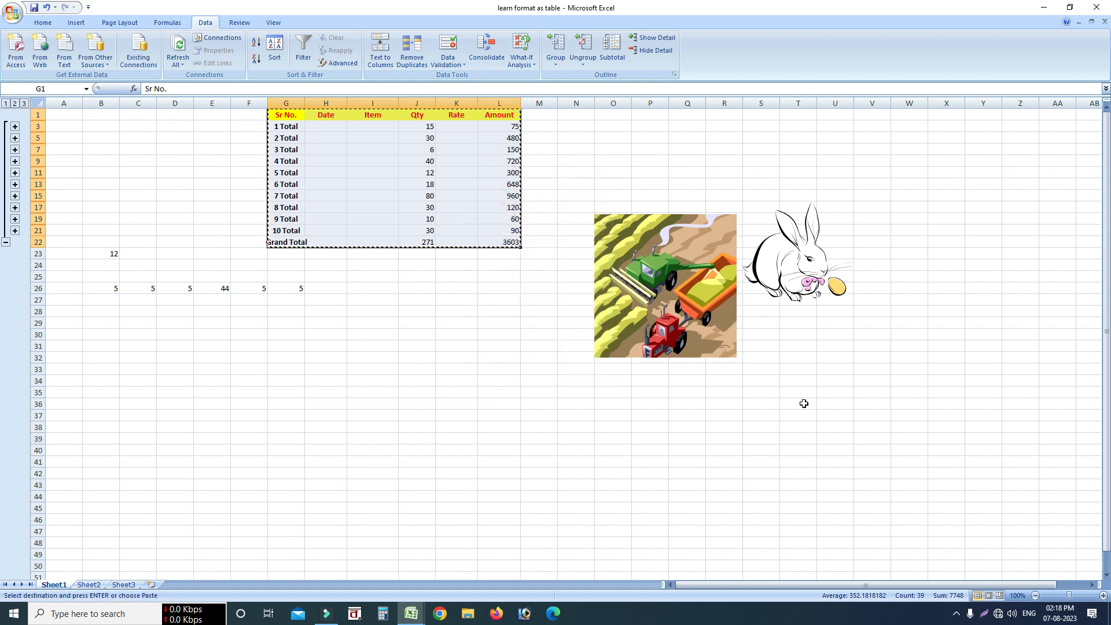
click(910, 171)
right_click(911, 173)
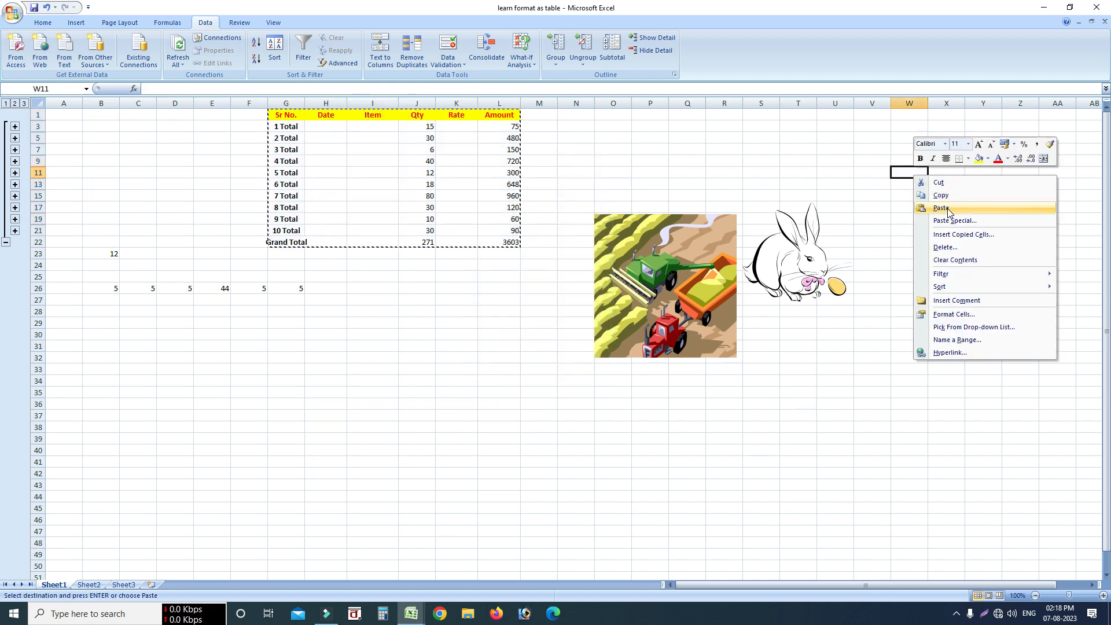
click(941, 208)
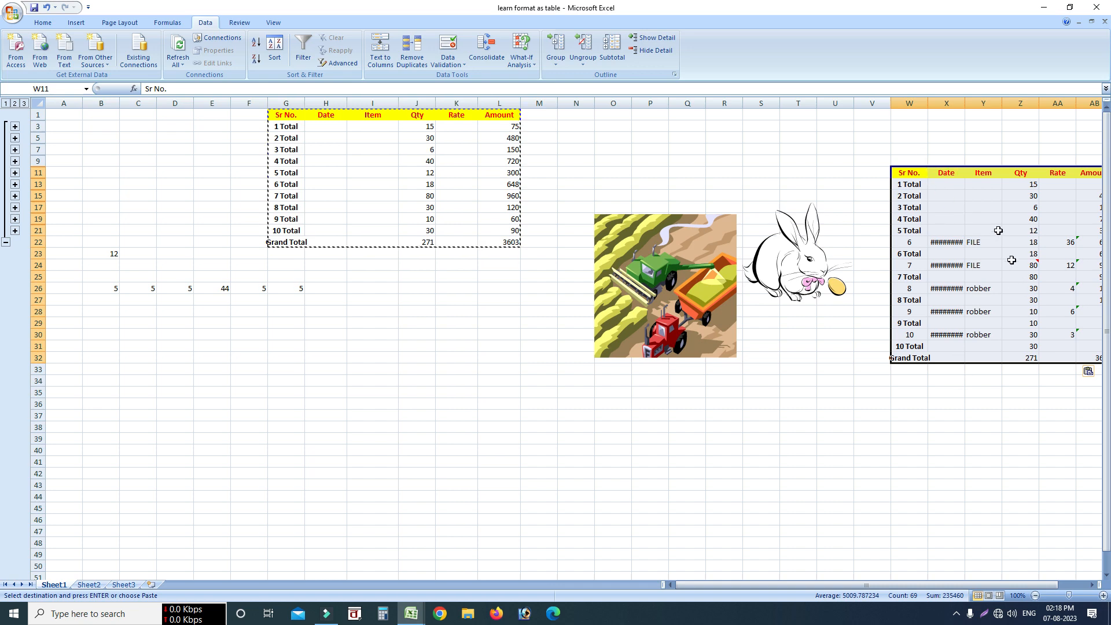
Examine the pasted table at W11 for detail rows copied along with the subtotals, and end the copy mode
click(929, 207)
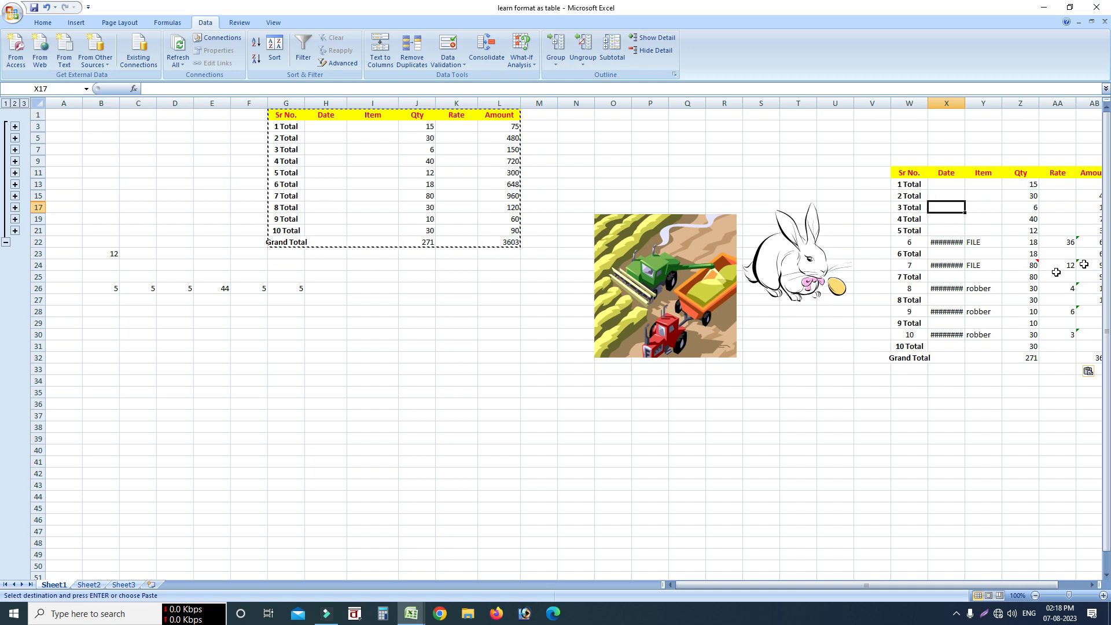
click(933, 183)
click(935, 176)
click(948, 231)
click(949, 286)
click(972, 219)
click(961, 255)
drag(959, 268, 953, 277)
click(913, 336)
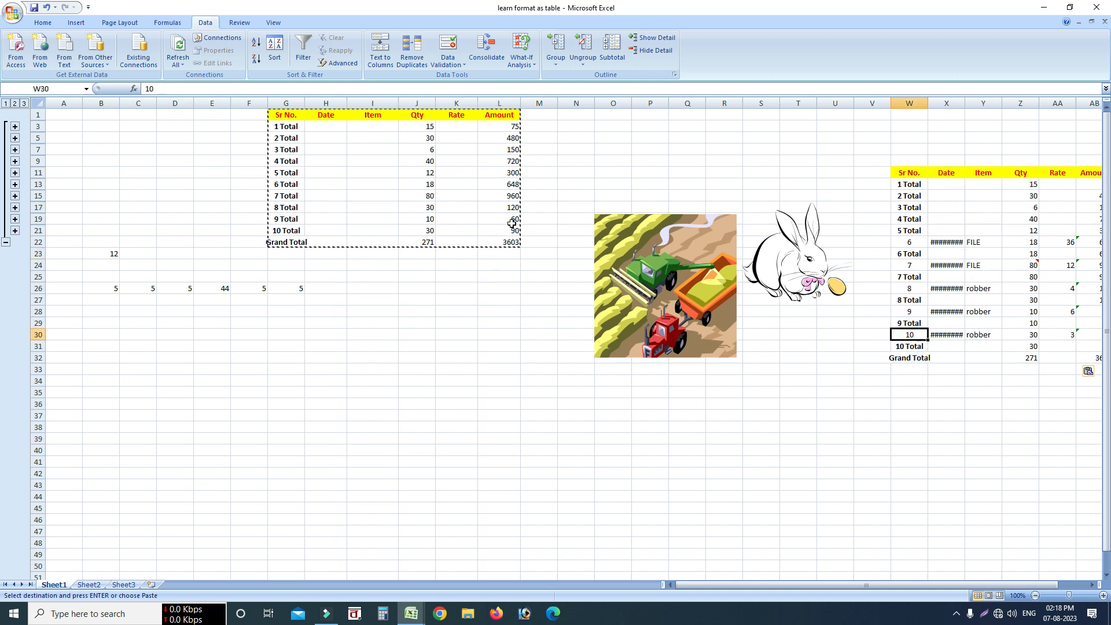
double_click(451, 231)
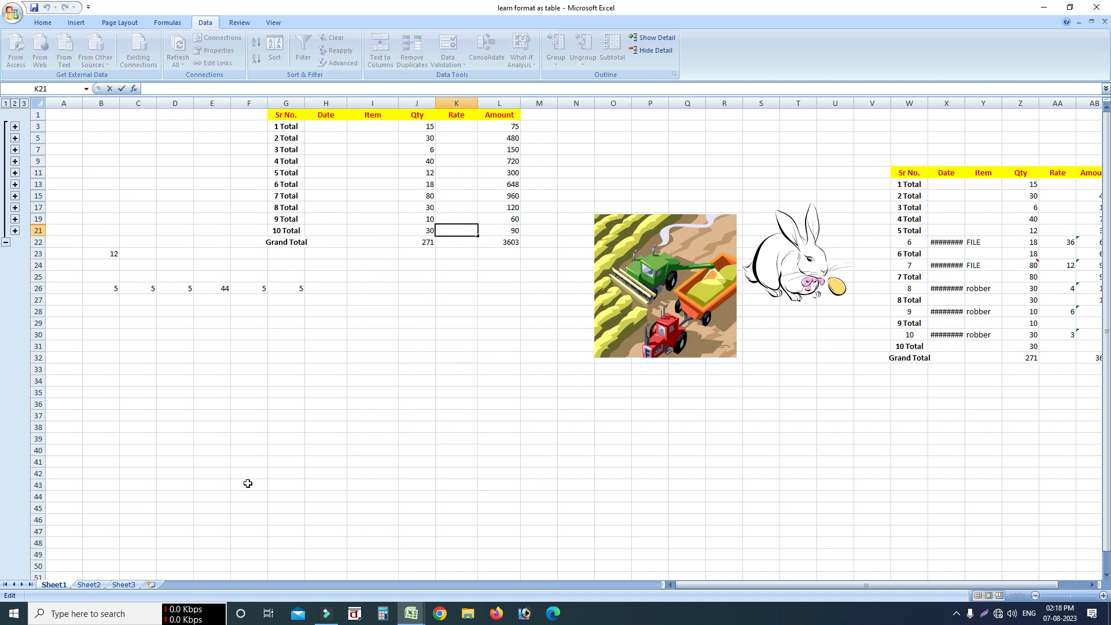
Enter PEN in F31 and fill it down to F34
click(238, 345)
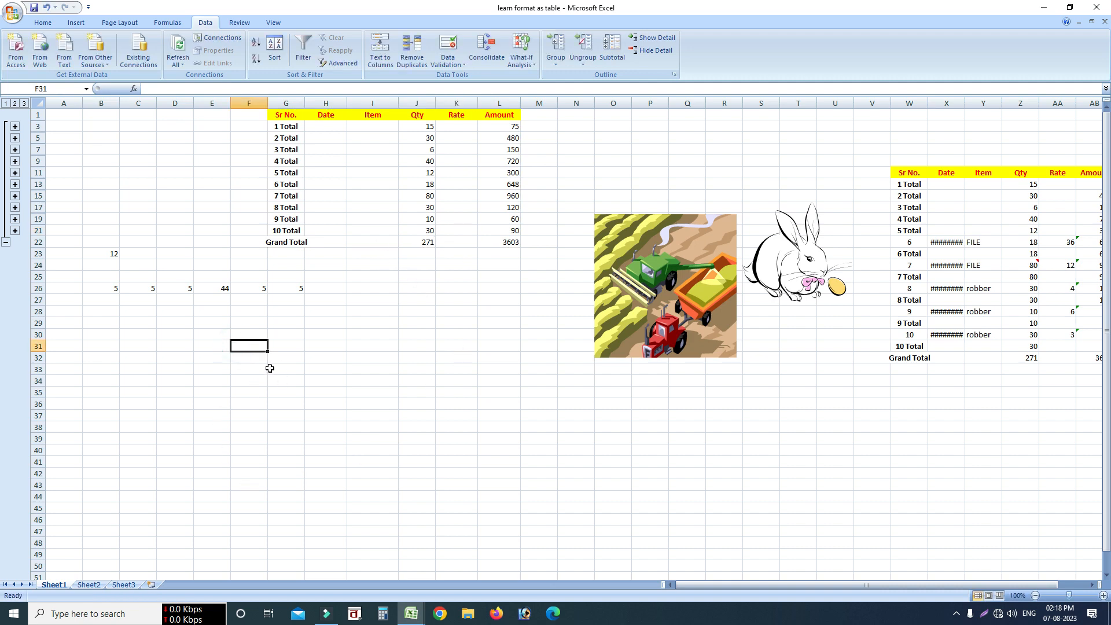
text(PE)
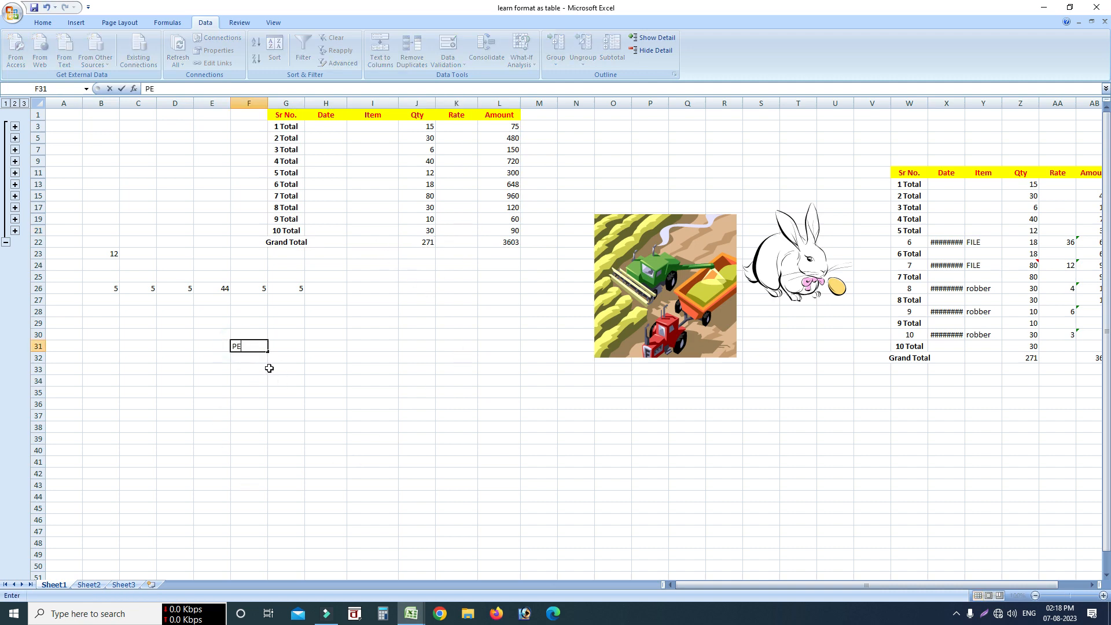
text(N)
click(261, 370)
click(248, 346)
drag(267, 351, 261, 389)
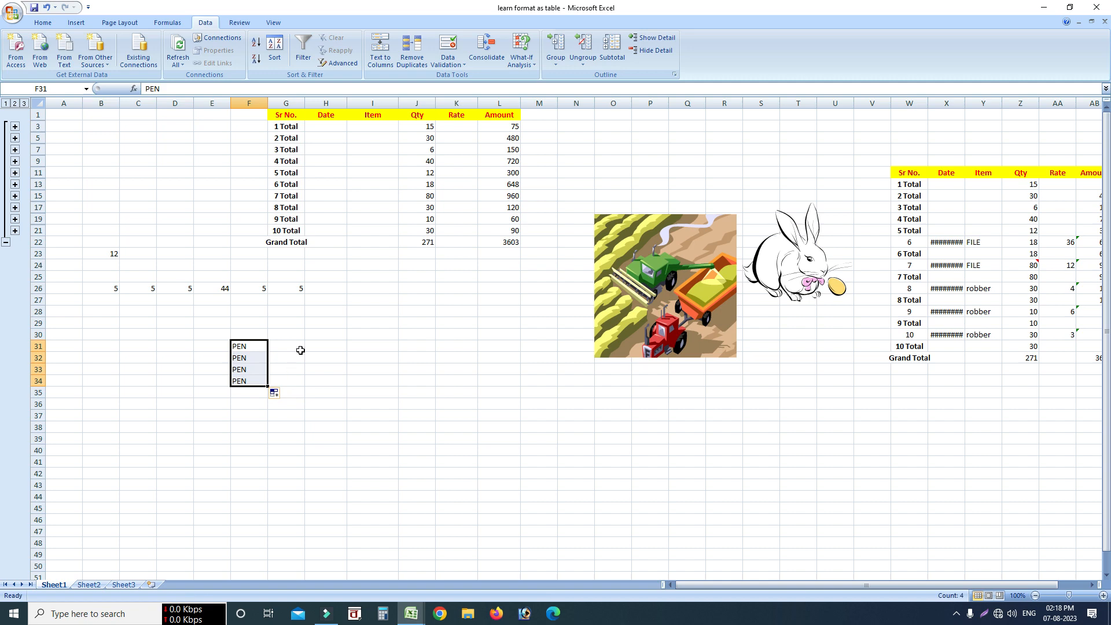
Enter 6 in G31 and 9 in H31 beside the first PEN entry
click(300, 348)
text(6)
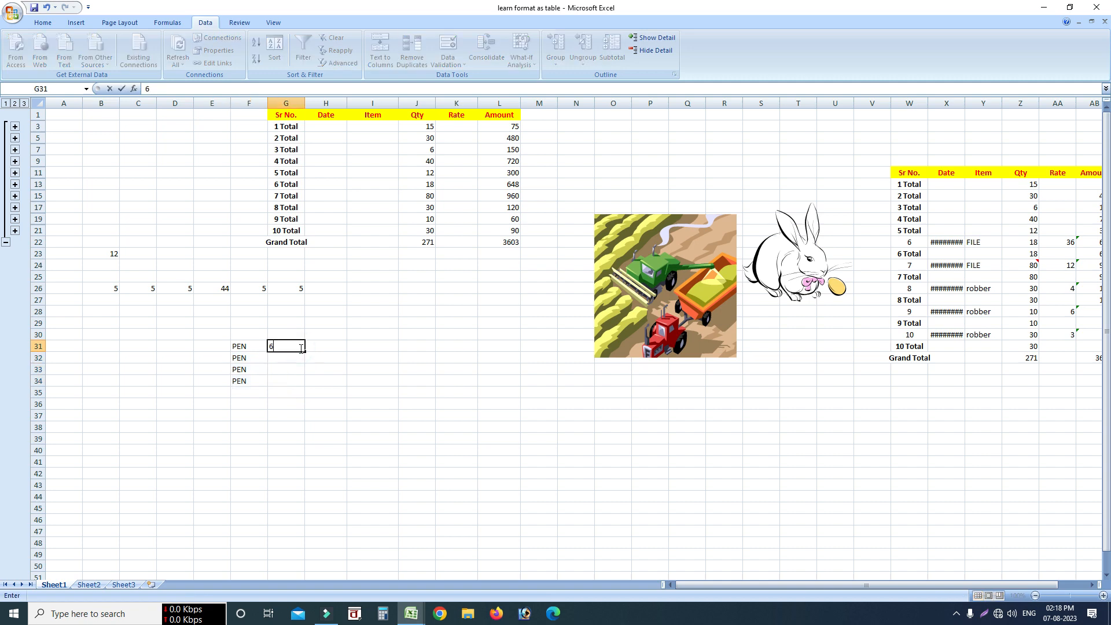
click(322, 347)
text(9)
click(379, 348)
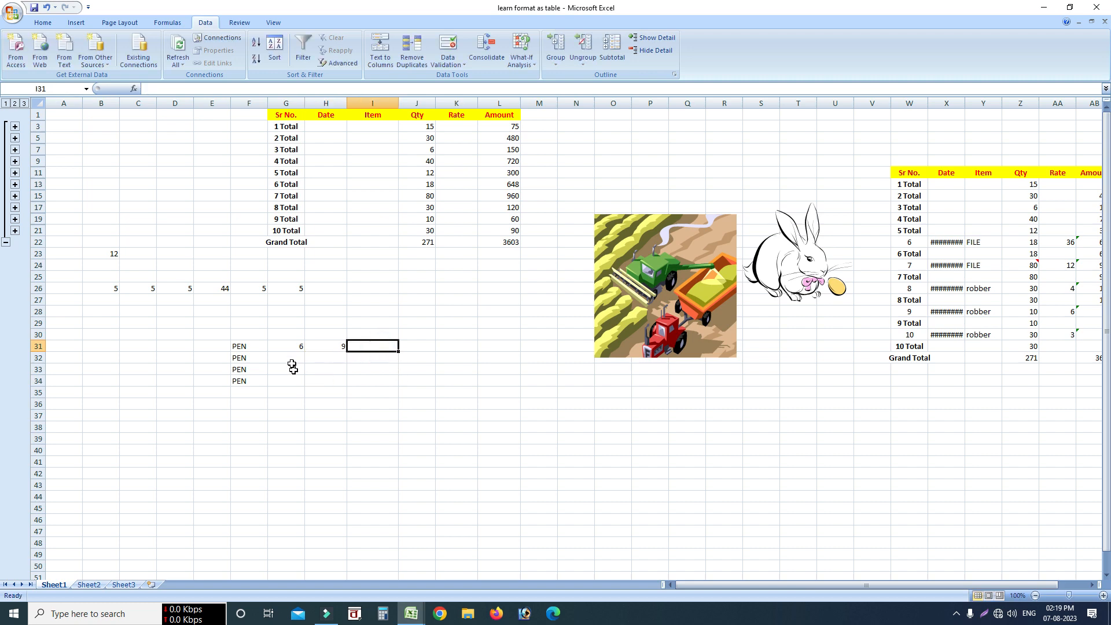
Fill the values in G31 and H31 down to row 34, clearing the extra value in H35
click(290, 346)
drag(305, 351, 307, 387)
click(339, 348)
drag(347, 352, 345, 395)
click(321, 417)
click(332, 393)
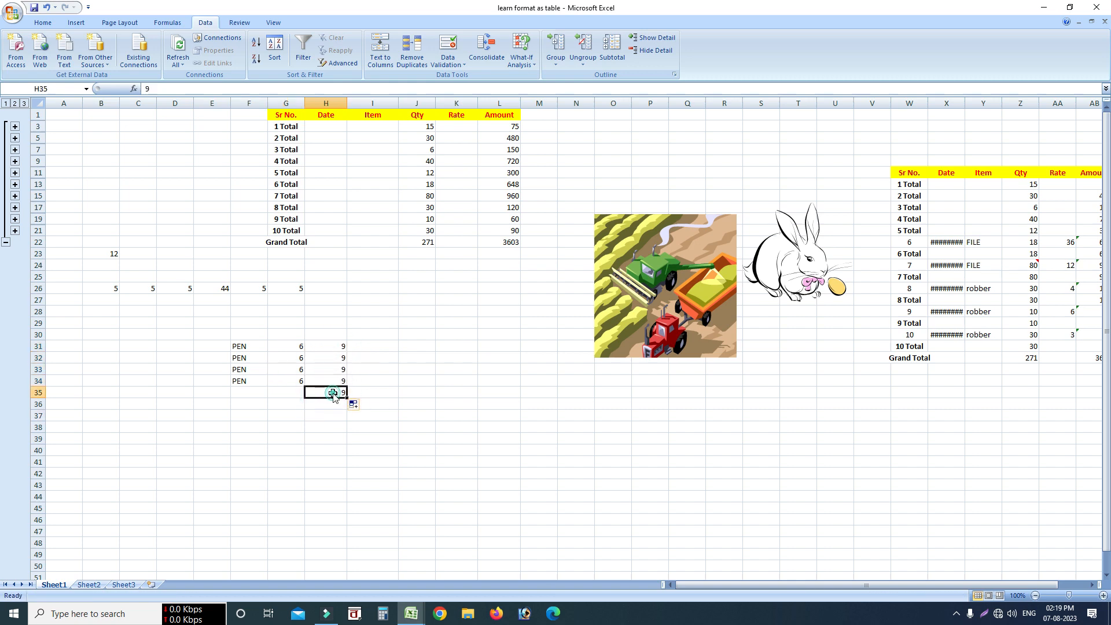
click(373, 423)
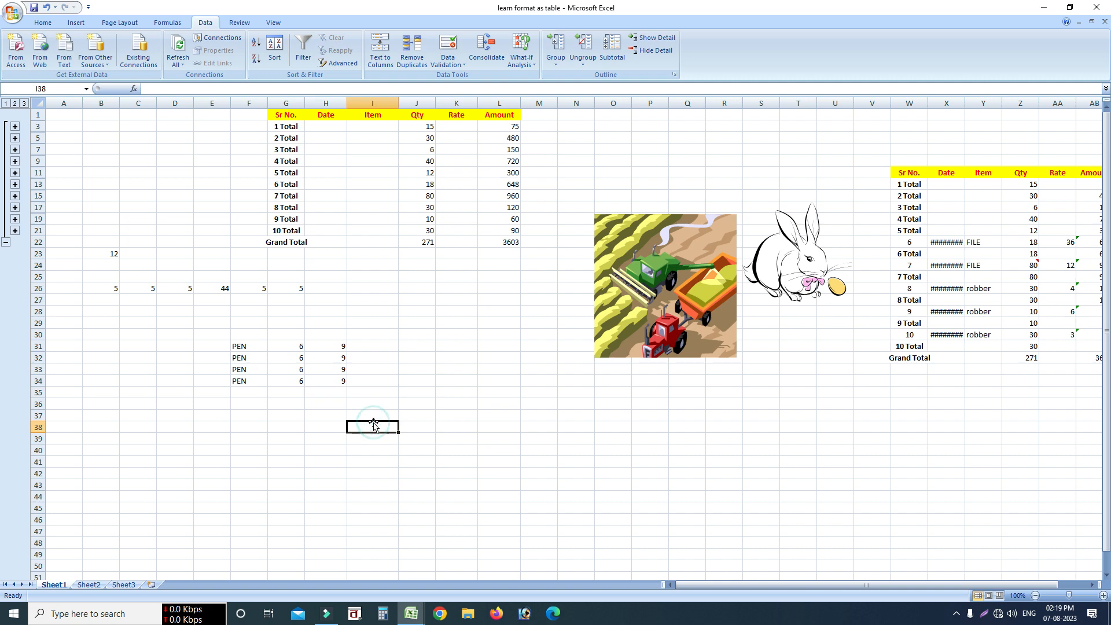
Enter ROBBER in F35 and fill it down to F38
click(240, 392)
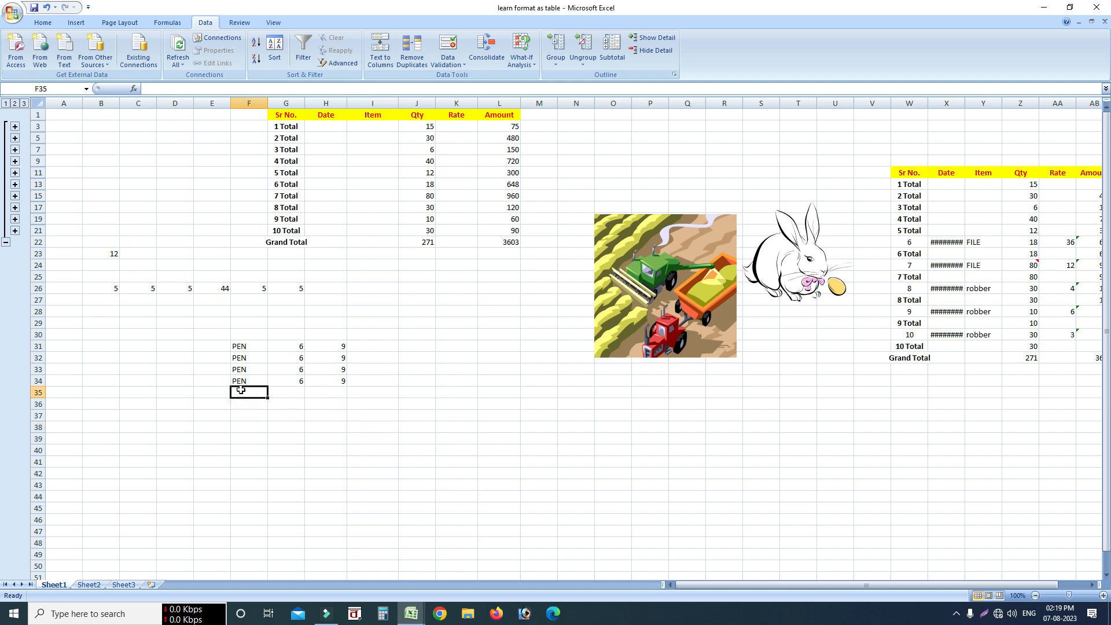
text(ROB)
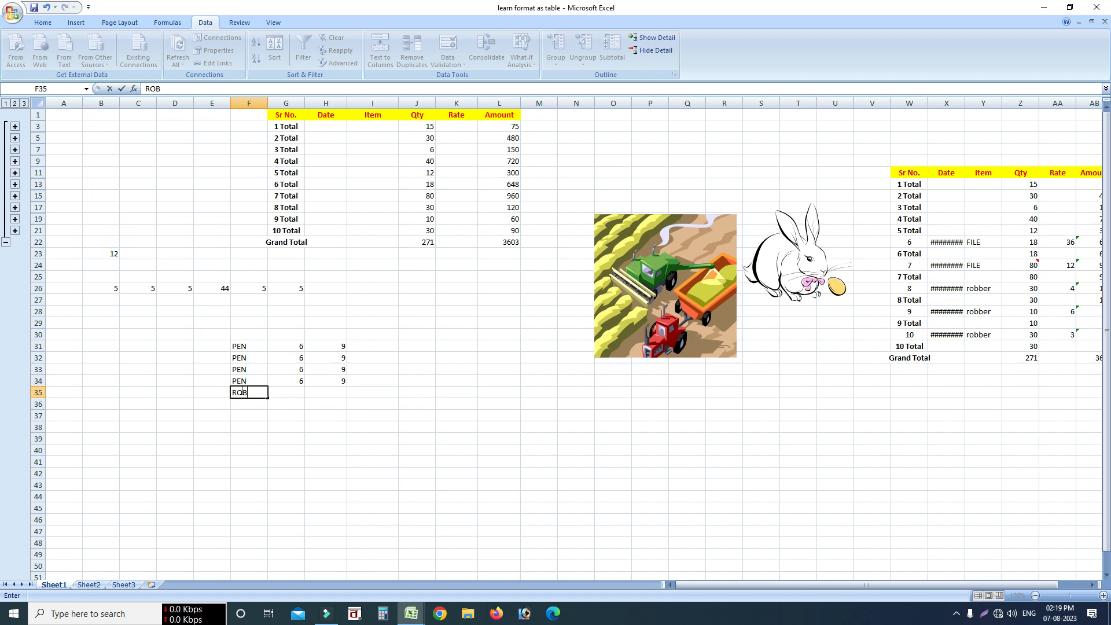
click(277, 463)
click(262, 393)
drag(268, 399, 268, 430)
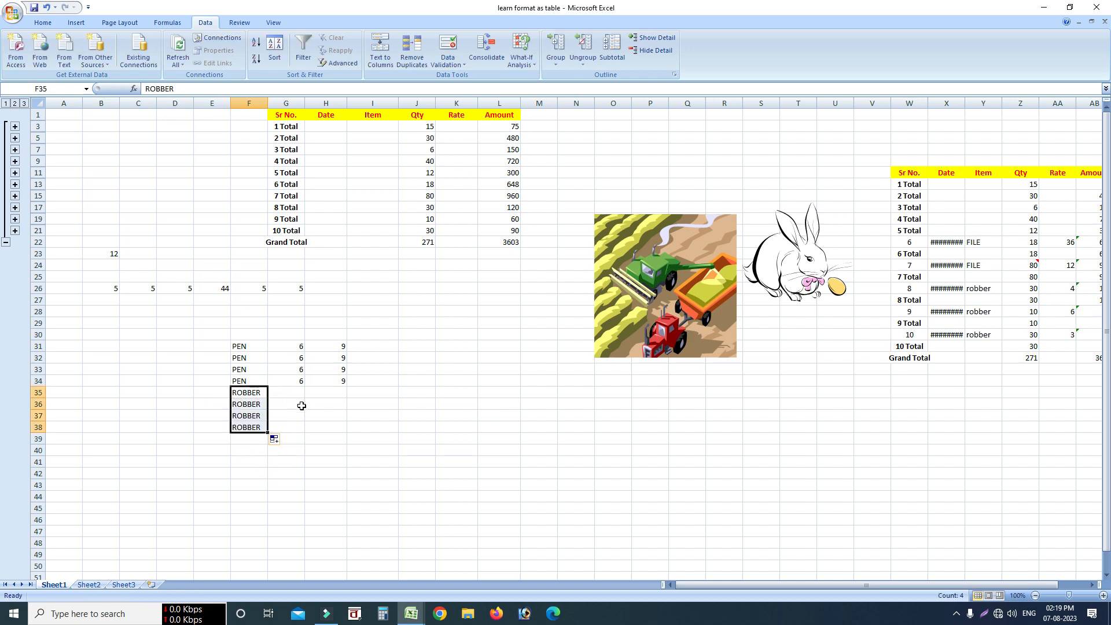
Enter 3 in G35 and 7 in H35, and fill both values down to row 38
click(300, 394)
text(3)
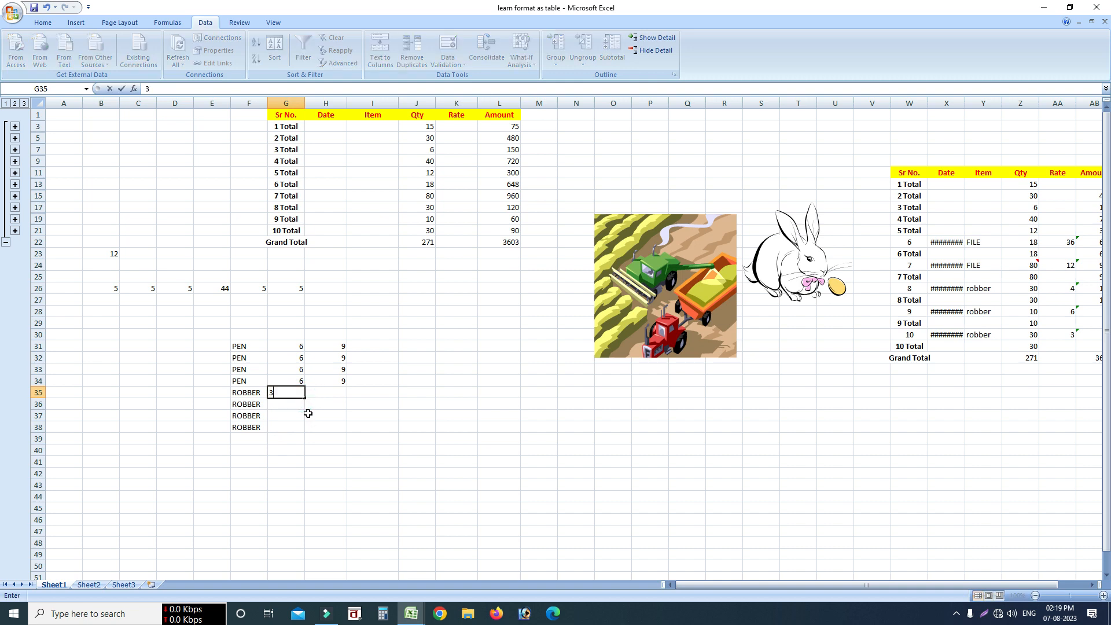
click(327, 396)
text(7)
key(Return)
click(299, 395)
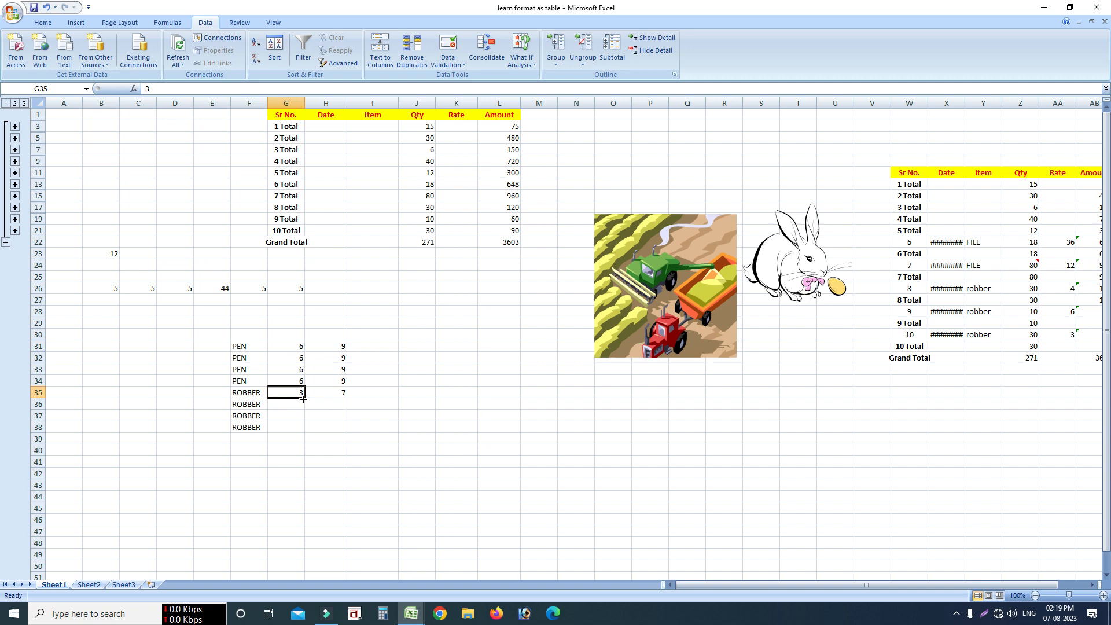
drag(304, 399, 304, 429)
click(339, 394)
drag(347, 398, 340, 435)
click(372, 349)
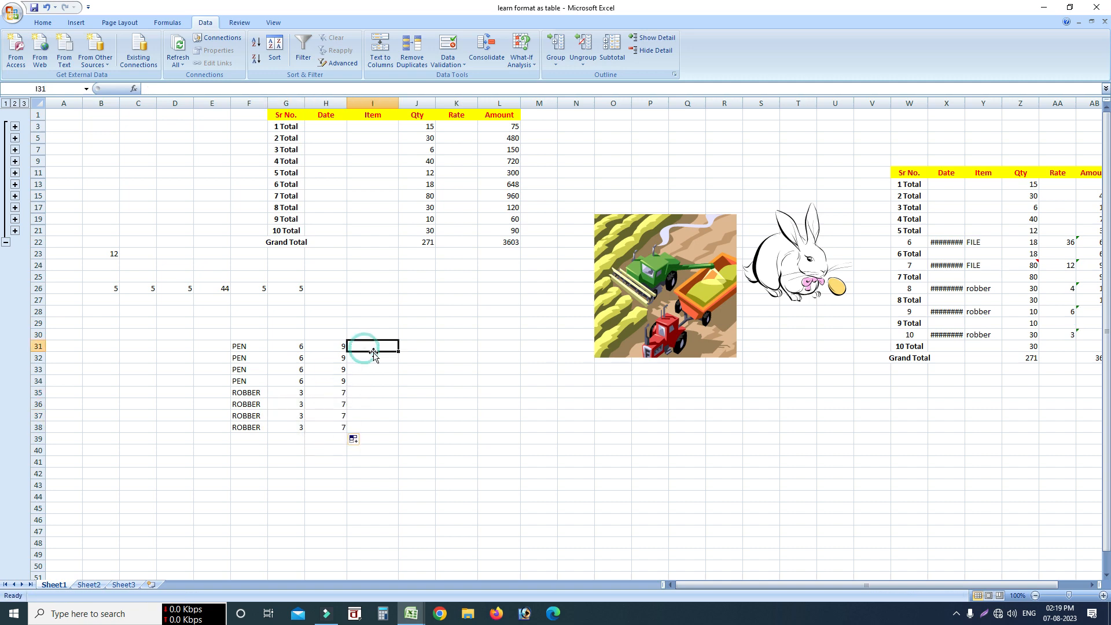
text(=)
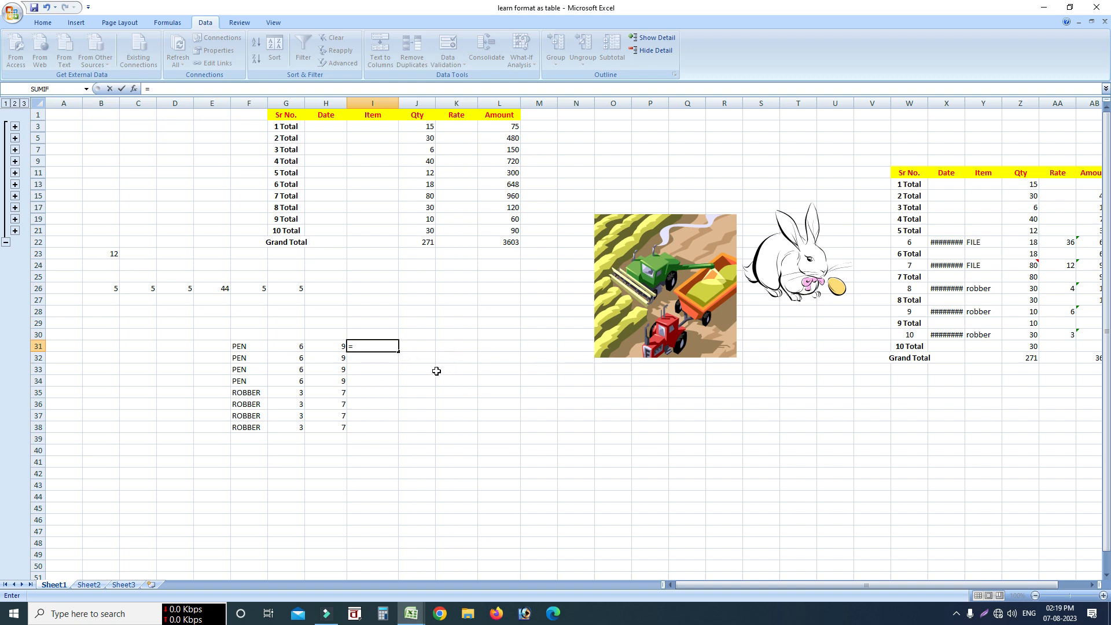
click(391, 368)
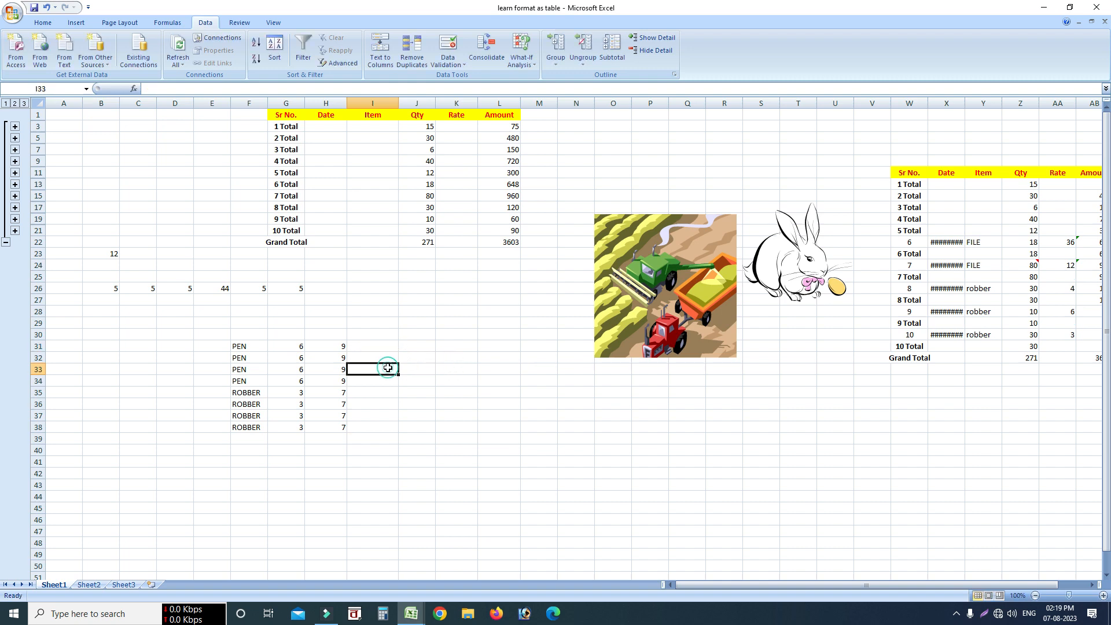
AutoSum G31:H31 into I31 and fill the sum down to I38
click(43, 22)
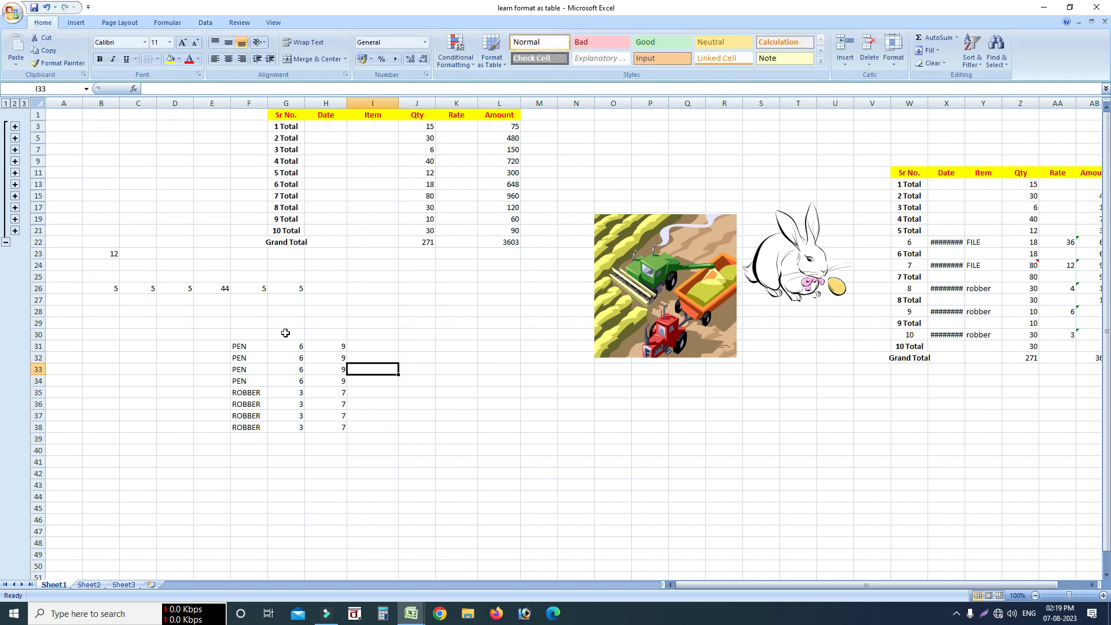
drag(290, 346, 370, 346)
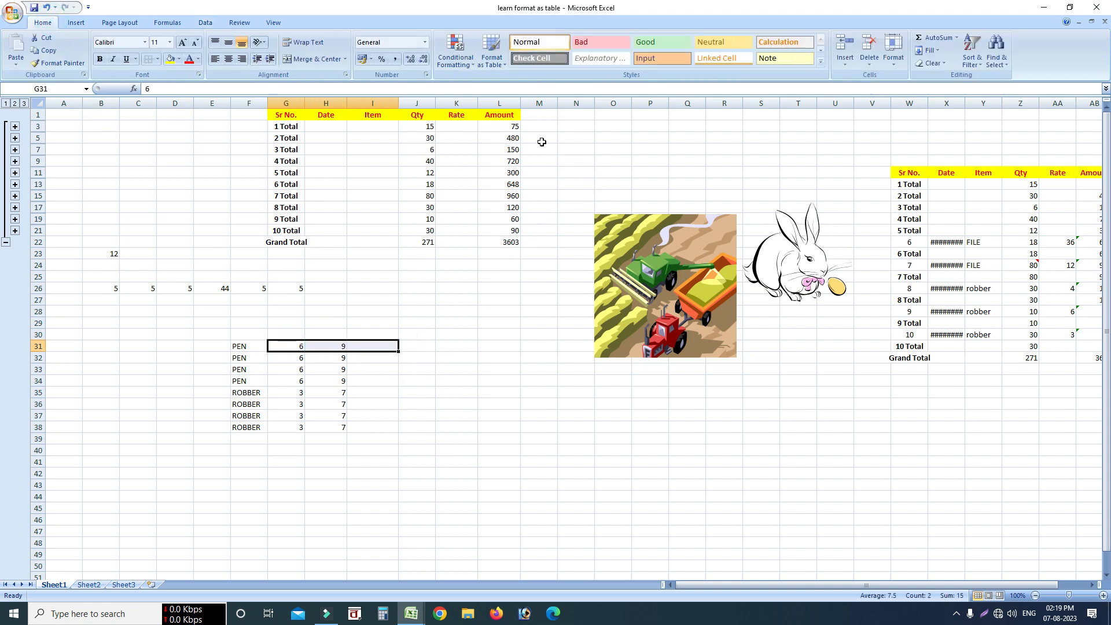
click(929, 37)
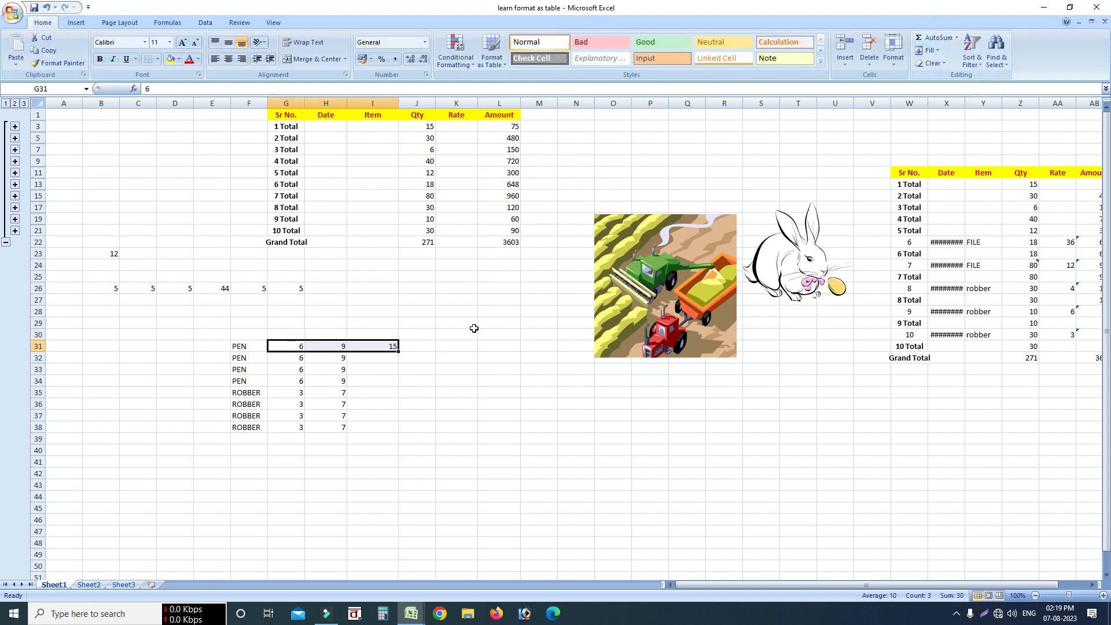
click(362, 389)
click(383, 347)
drag(397, 351, 372, 431)
click(436, 414)
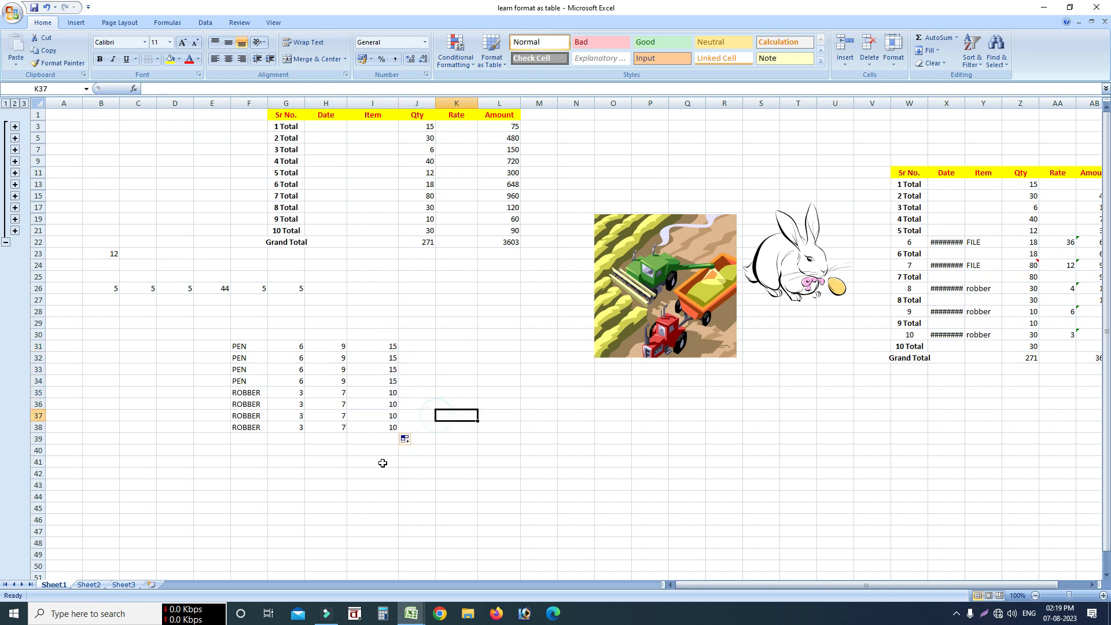
click(351, 457)
click(373, 385)
click(342, 427)
click(325, 385)
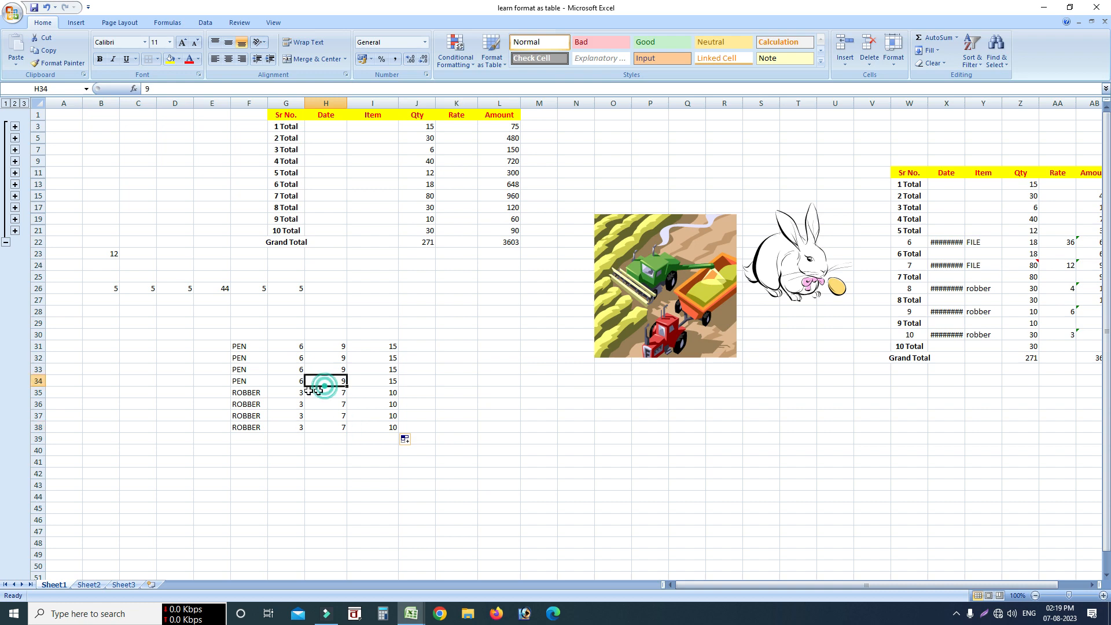
drag(239, 345, 370, 429)
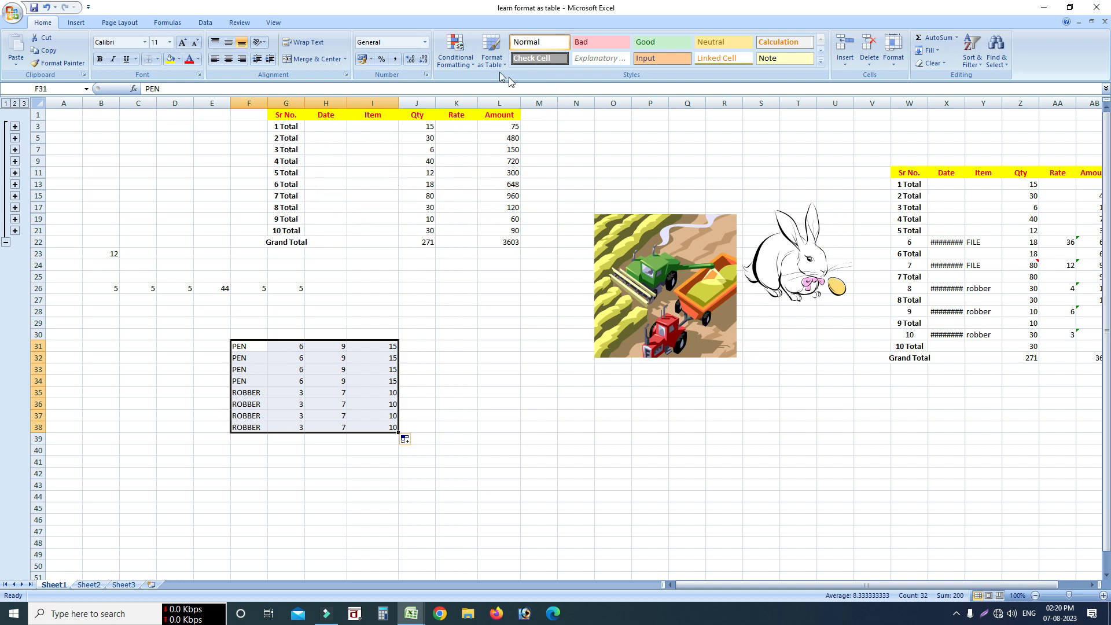
click(205, 23)
click(612, 47)
click(511, 350)
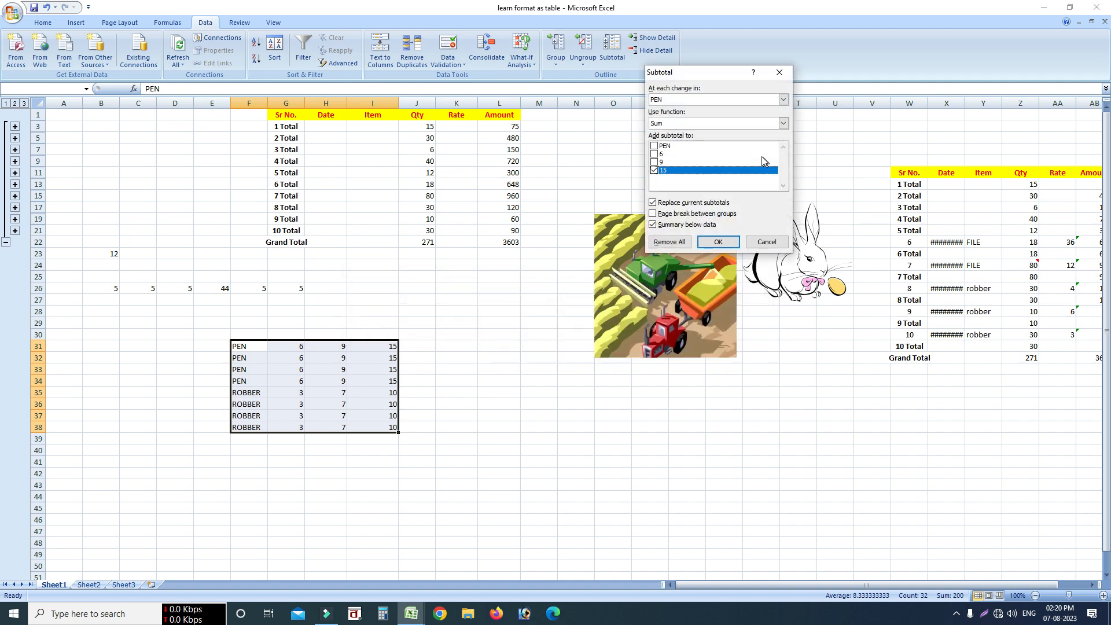
click(779, 72)
click(284, 470)
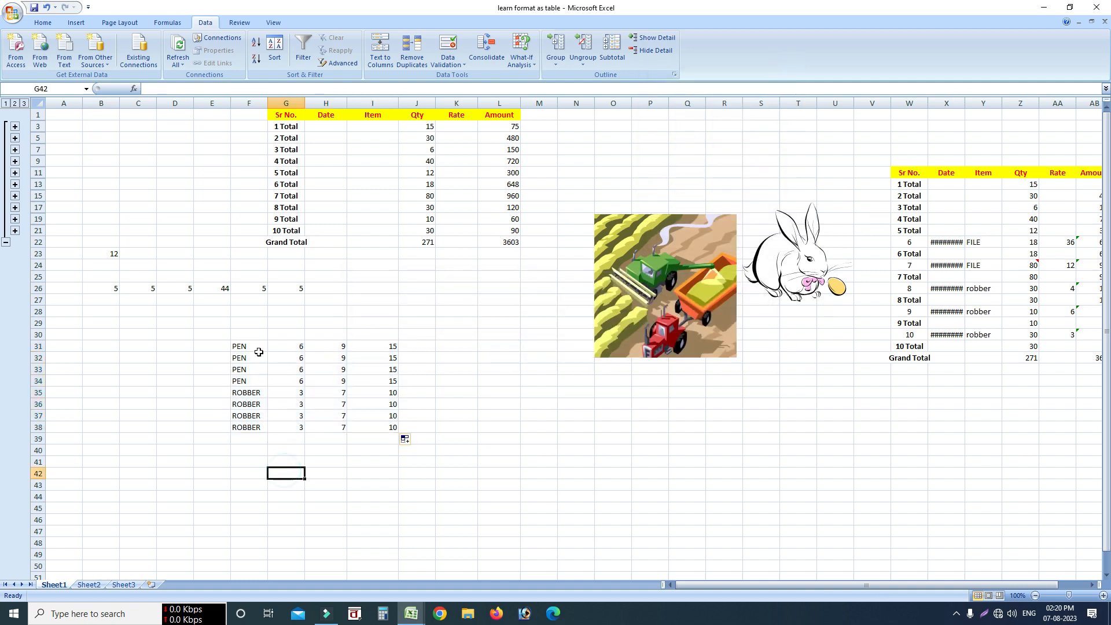
Enter the headers NAME, QTY, RATE and TOTAL in cells F30 to I30 above the PEN/ROBBER data
click(256, 335)
text(NAME)
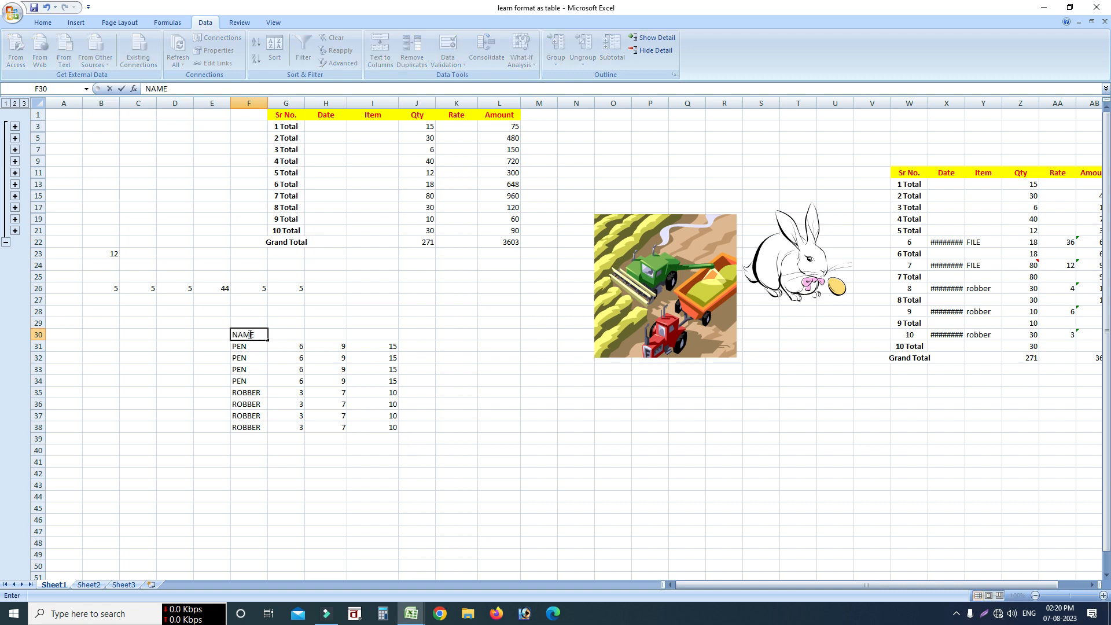
click(284, 334)
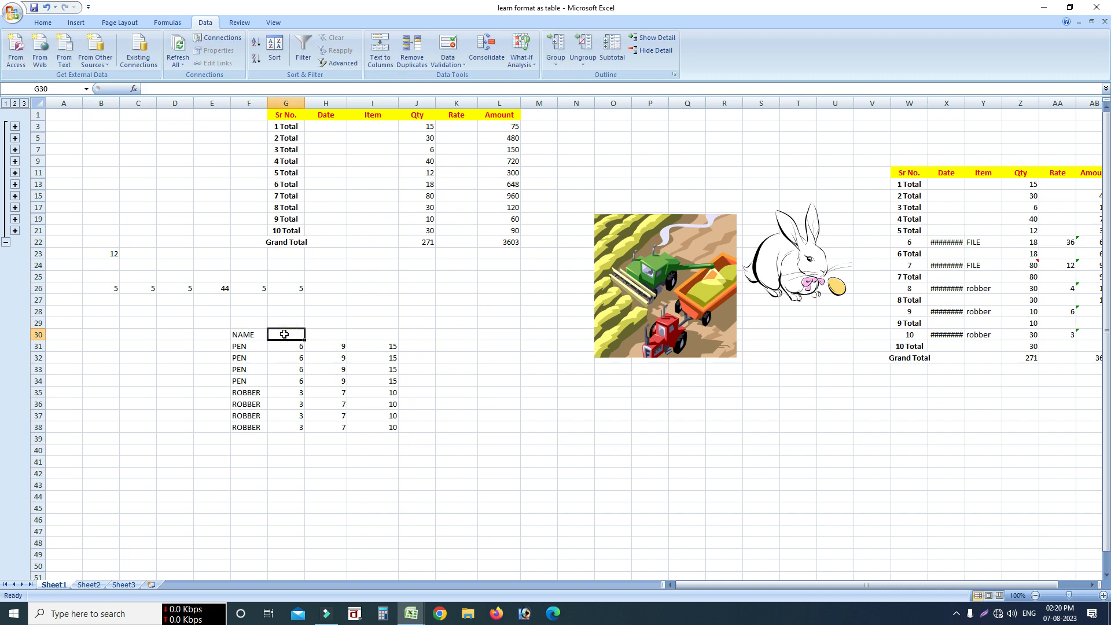
text(QTY)
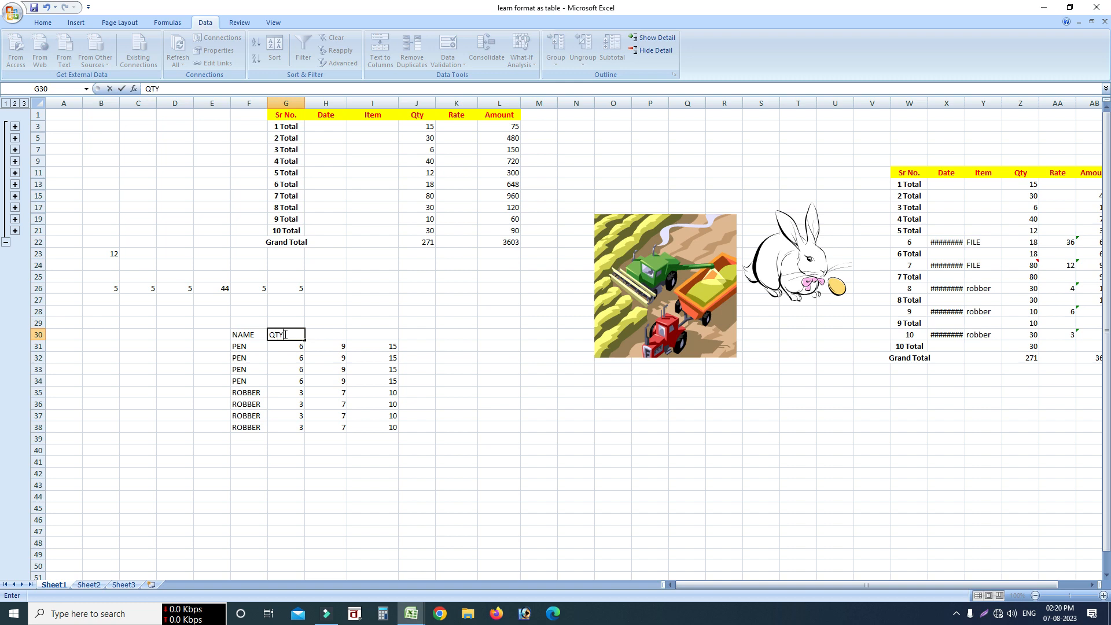
click(324, 332)
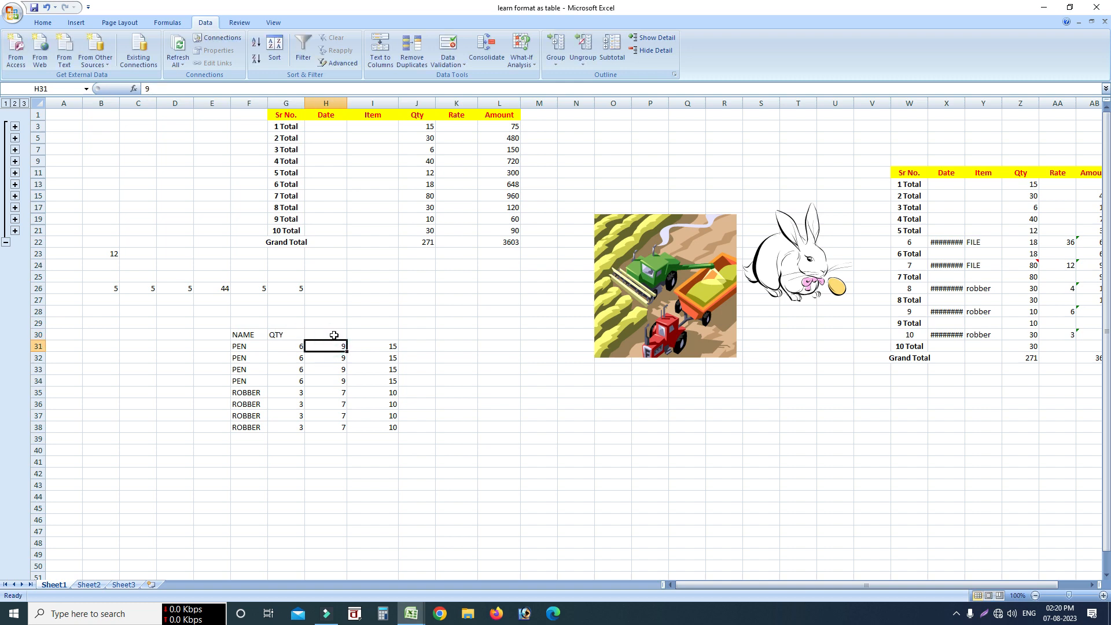
text(RATE)
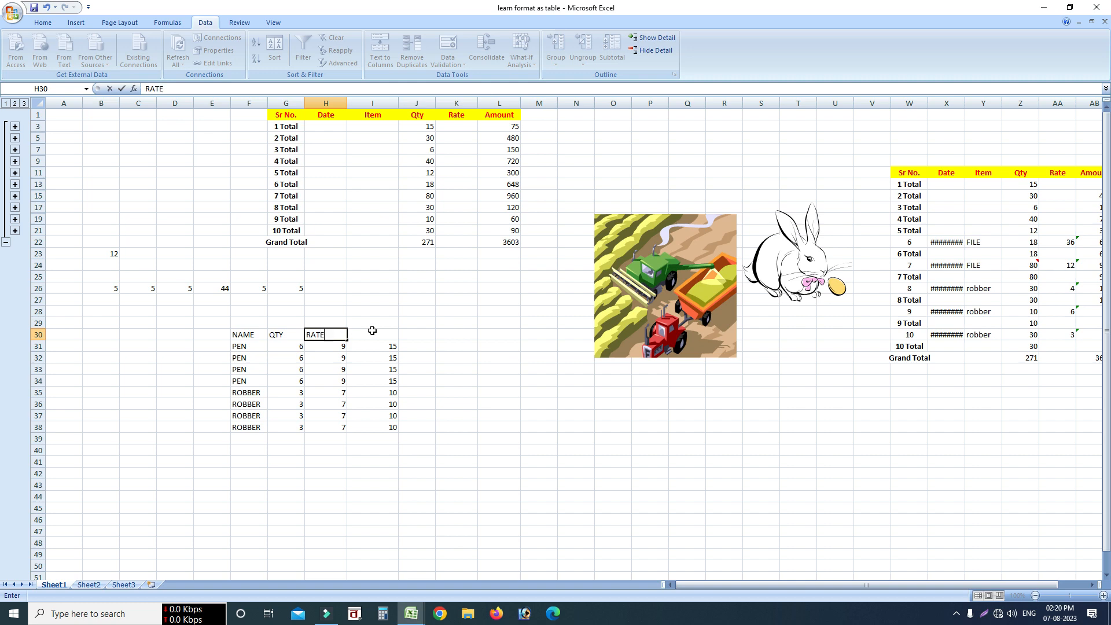
click(372, 330)
text(TOTAL)
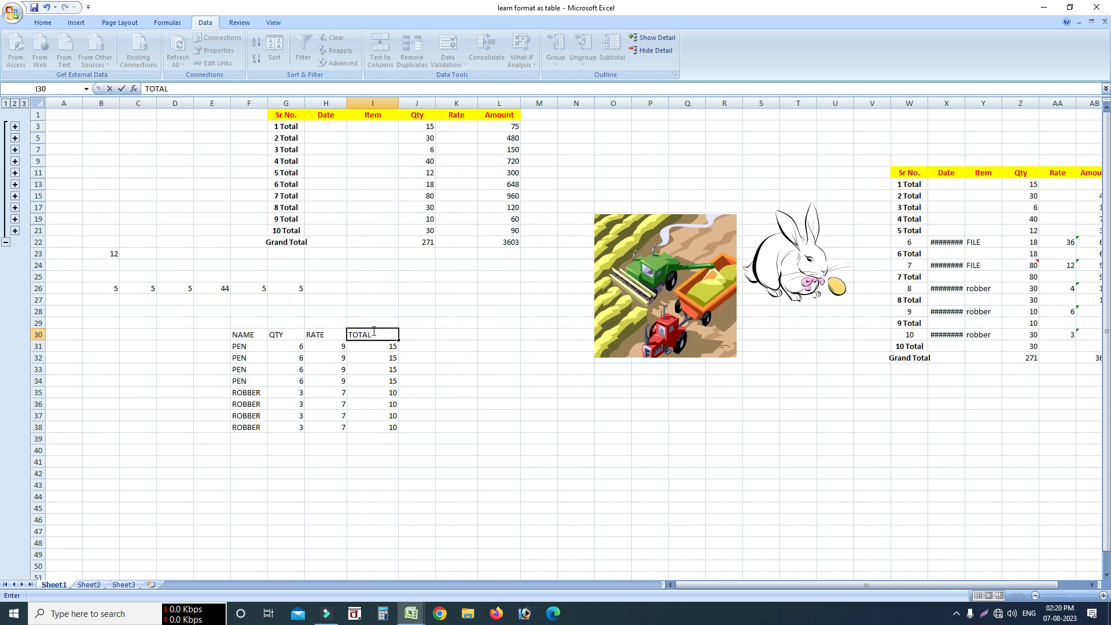
click(460, 416)
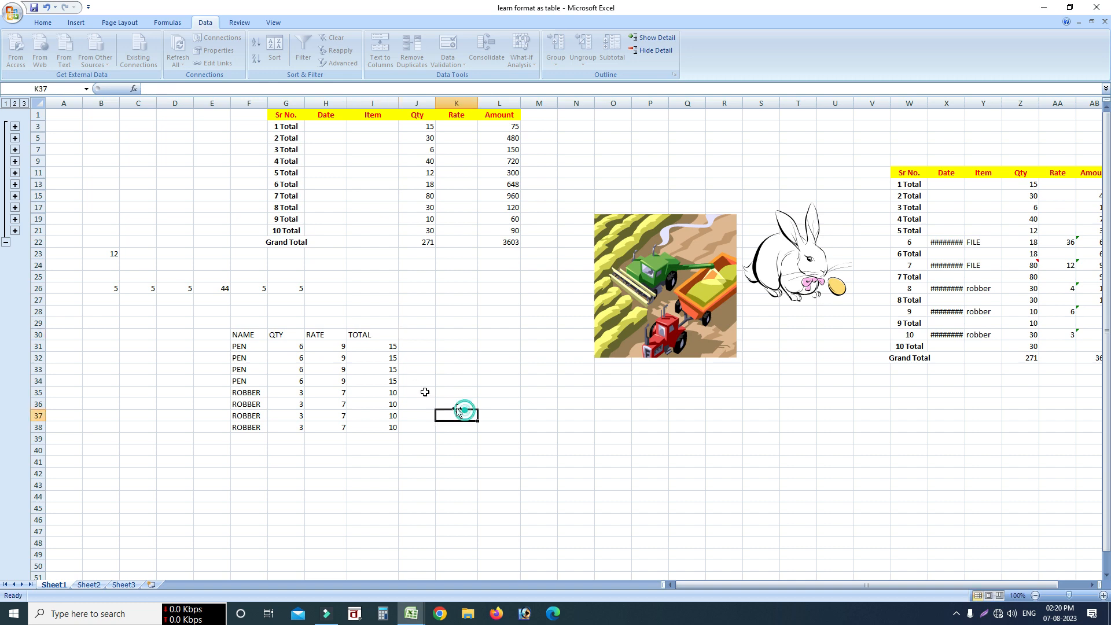
Add Sum subtotals for QTY and TOTAL at each change in NAME to the table in F30:I38
drag(238, 336, 366, 426)
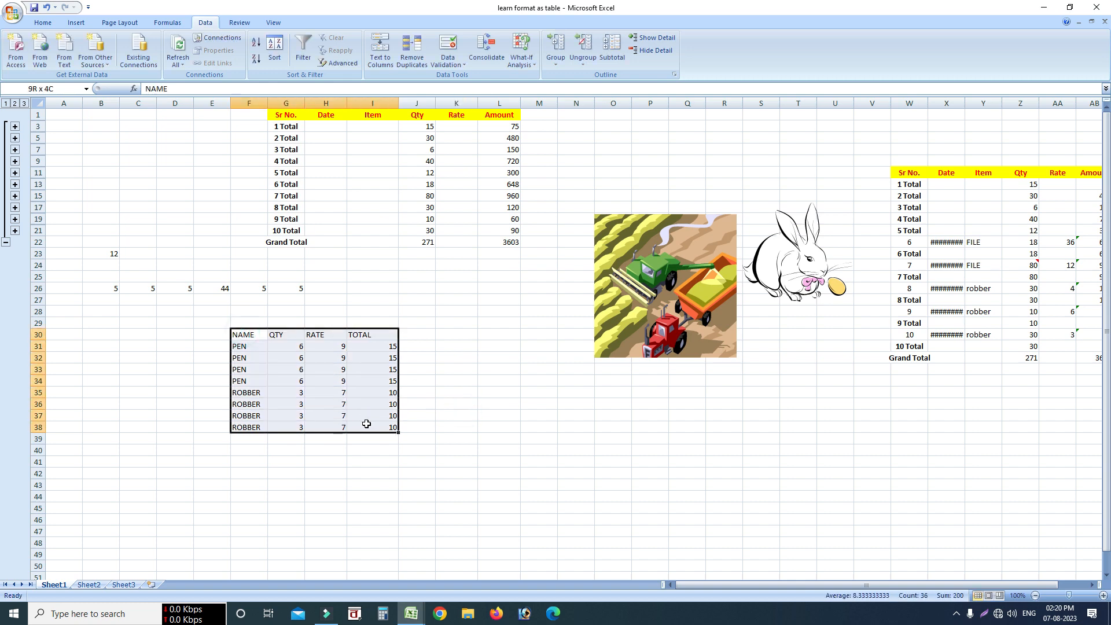
click(617, 52)
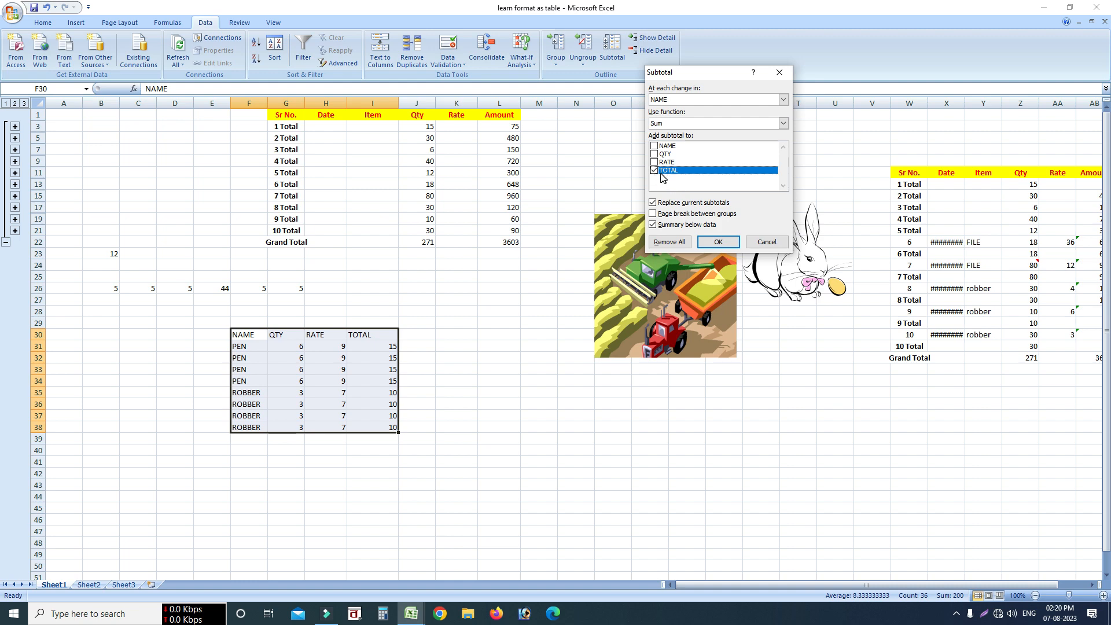
click(654, 154)
click(718, 242)
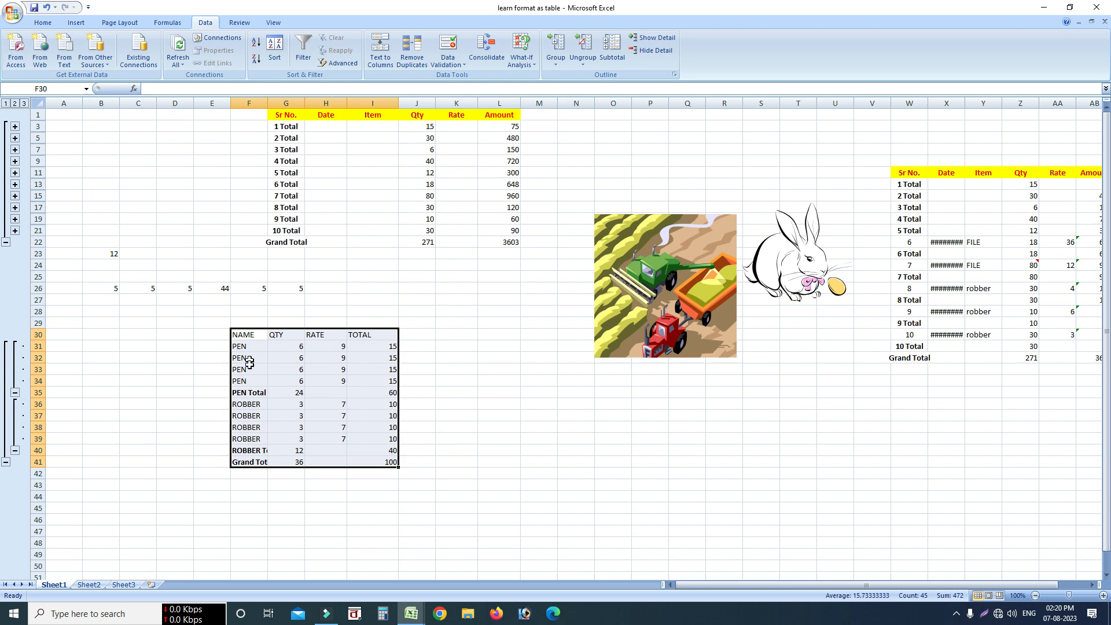
click(298, 484)
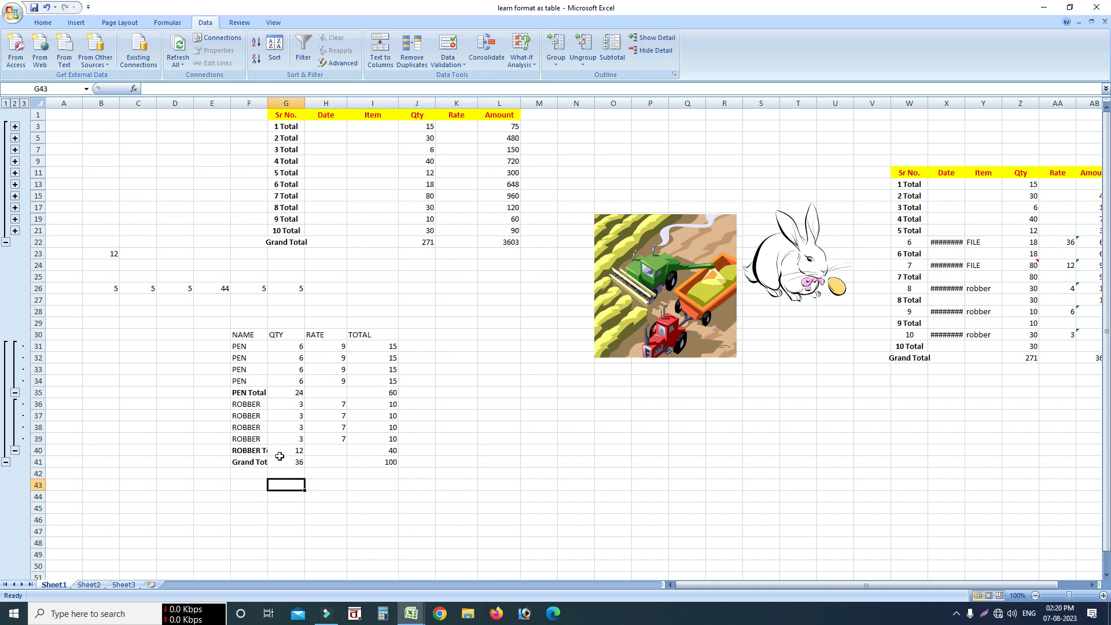
Autofit column F and collapse the PEN and ROBBER detail rows so only their totals show
double_click(270, 103)
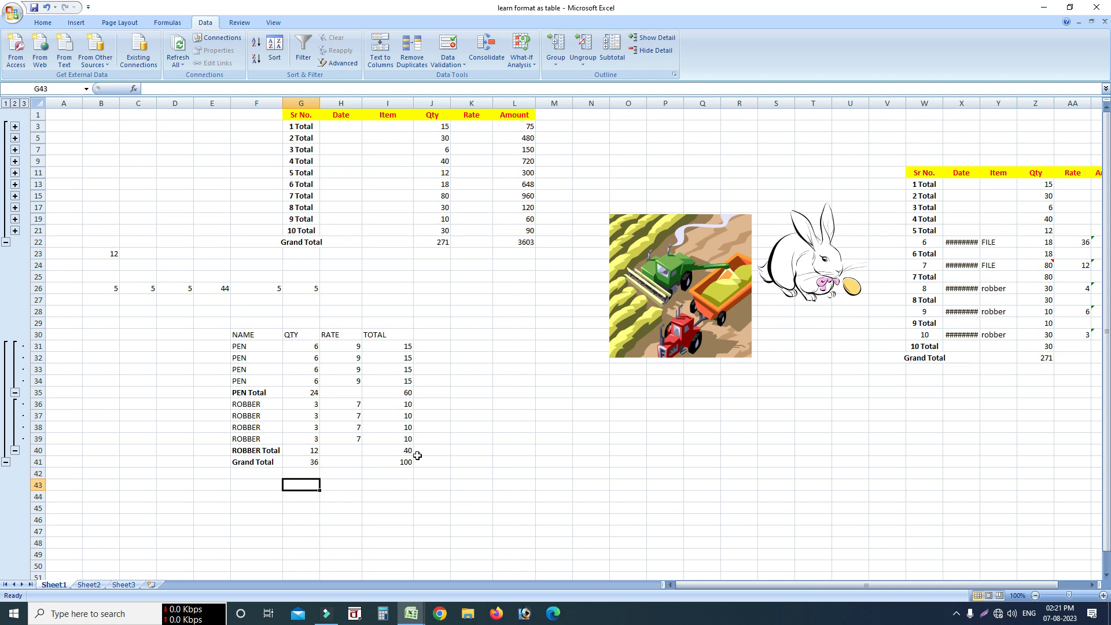
click(15, 393)
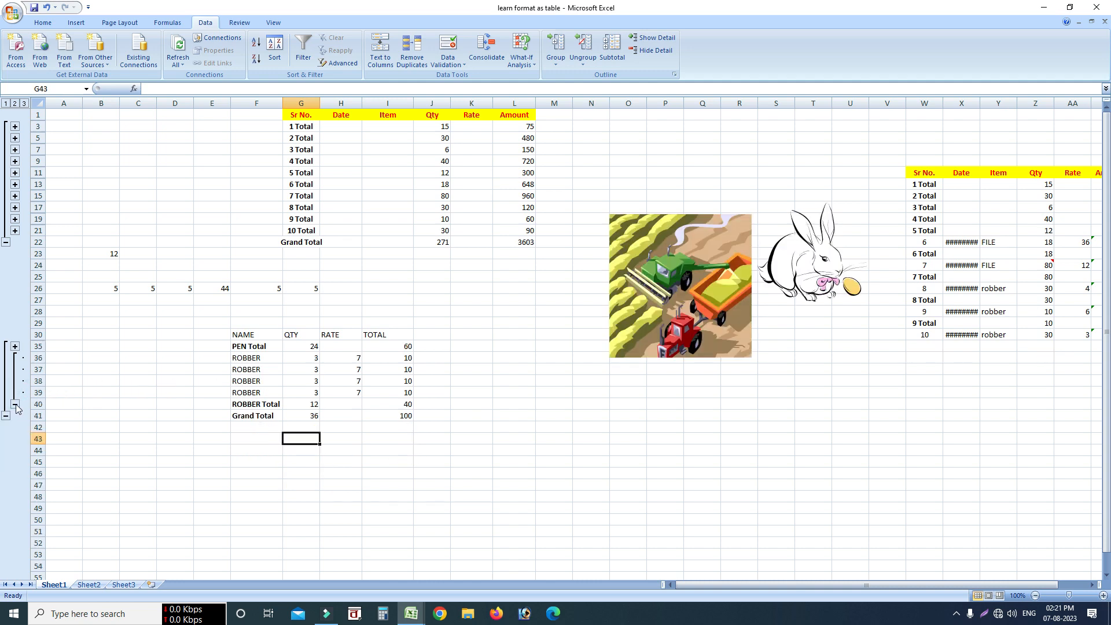
click(15, 404)
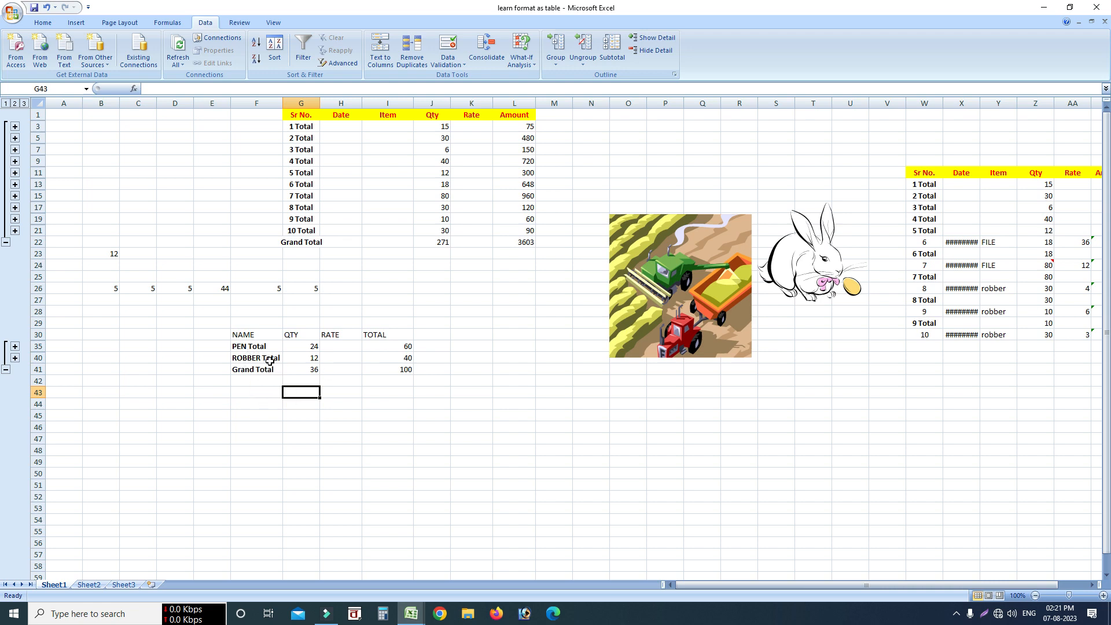
Copy the collapsed total rows F35:I41 directly, paste them at M46, and autofit column M
drag(237, 345, 389, 367)
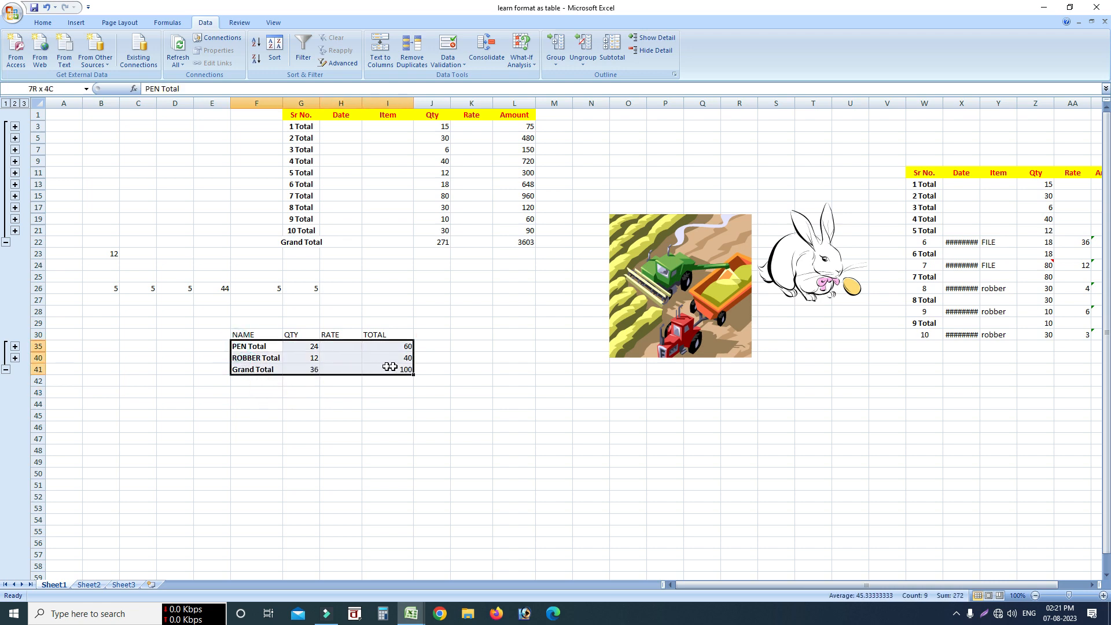
right_click(391, 351)
click(419, 369)
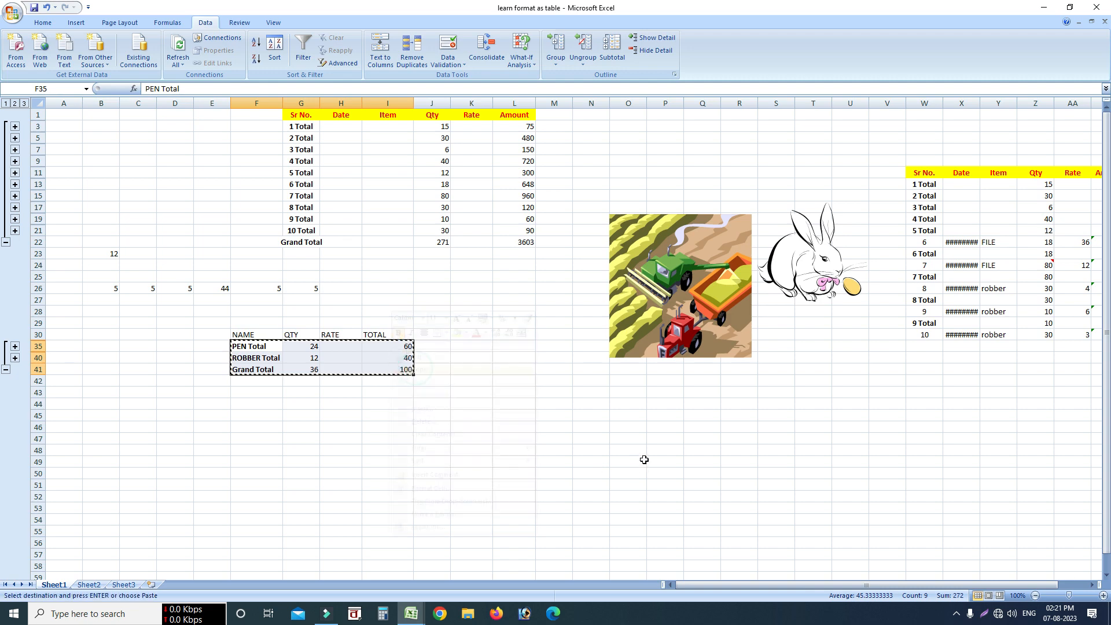
right_click(546, 431)
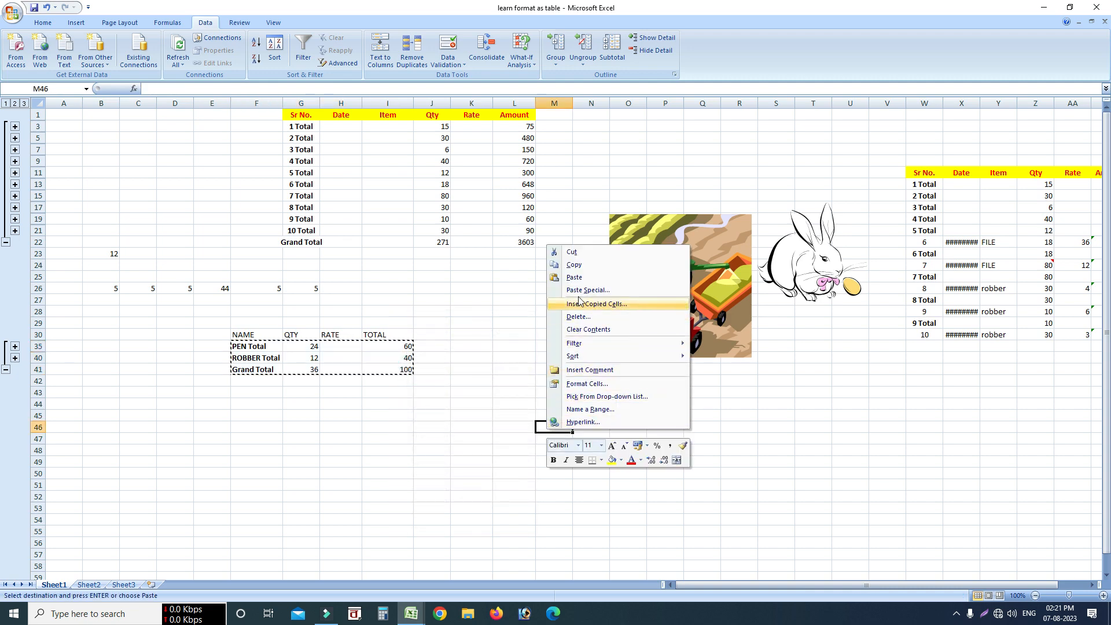
click(587, 278)
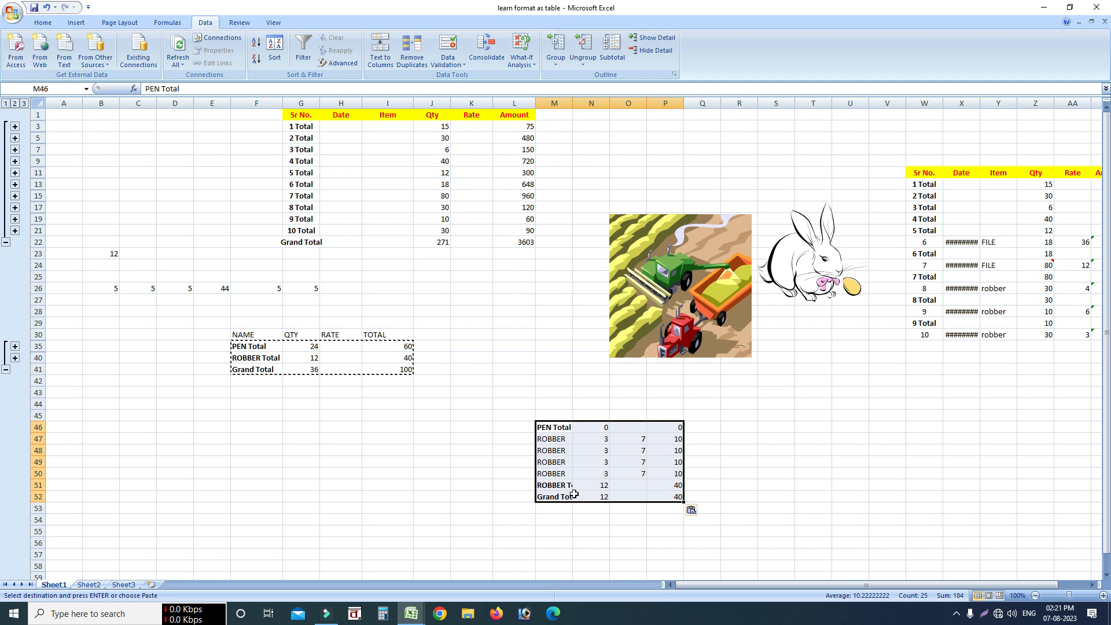
click(599, 530)
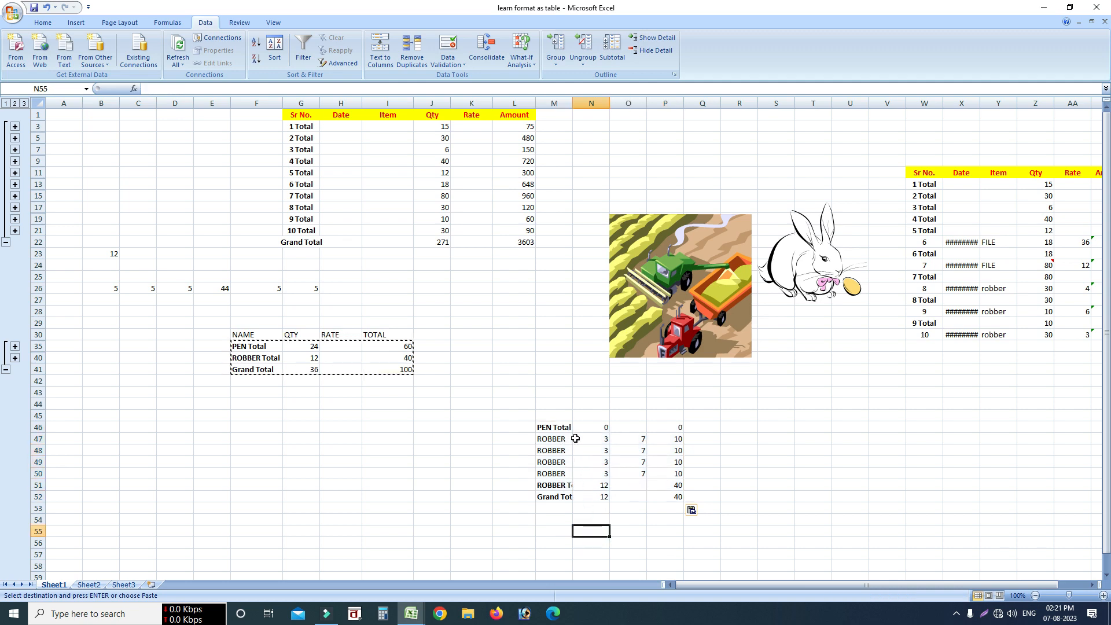
double_click(572, 103)
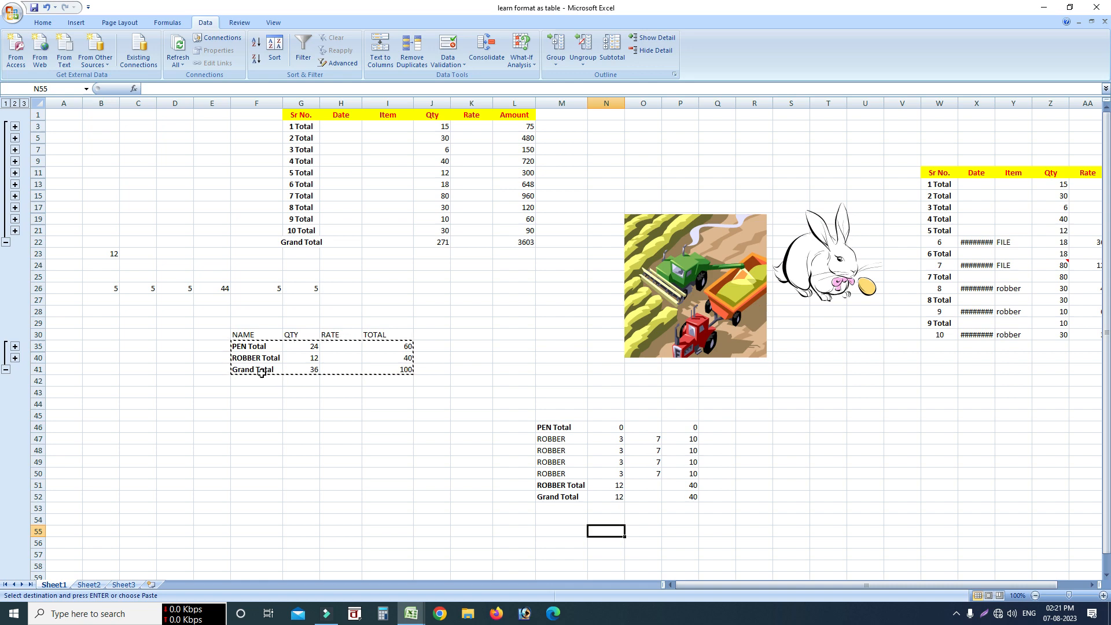
click(311, 413)
double_click(313, 417)
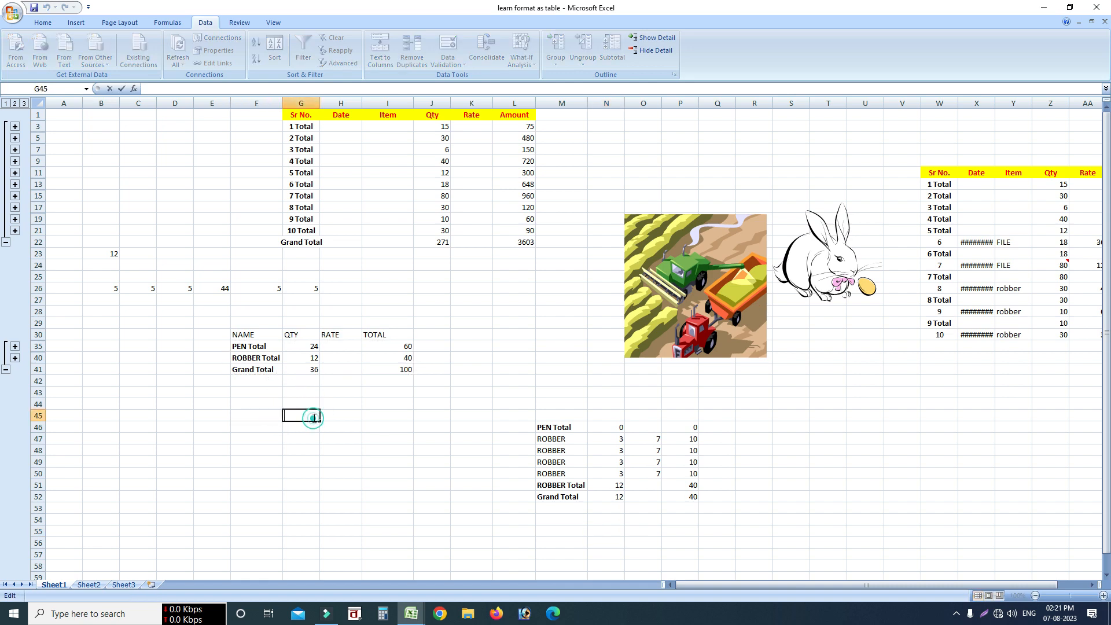
Select only the visible cells of the total rows F35:I41 using Go To Special
drag(241, 351, 389, 372)
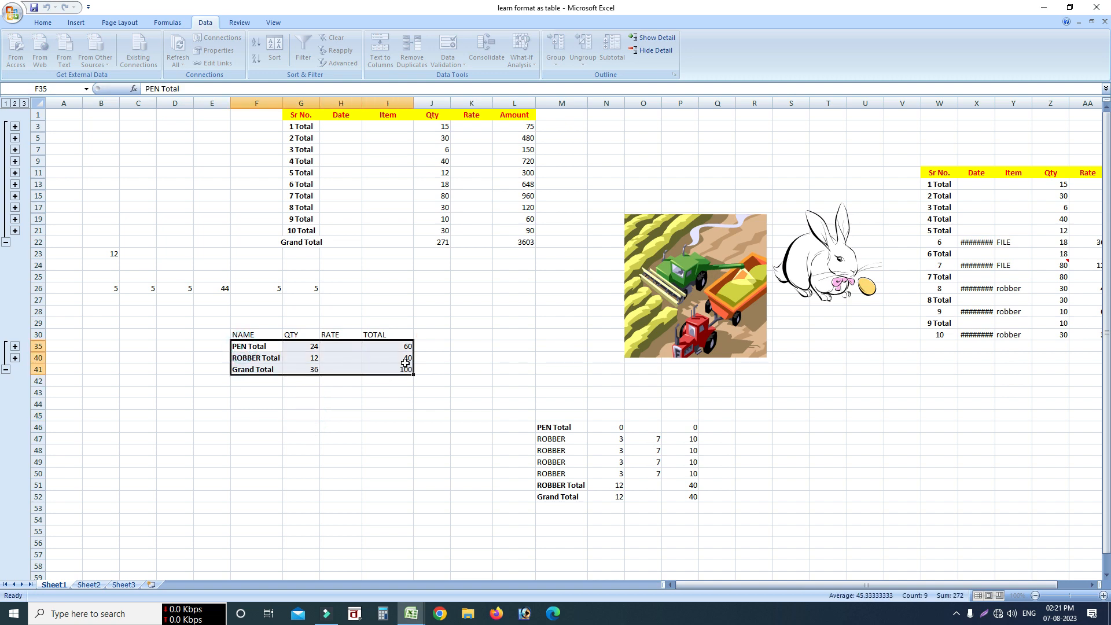
click(41, 23)
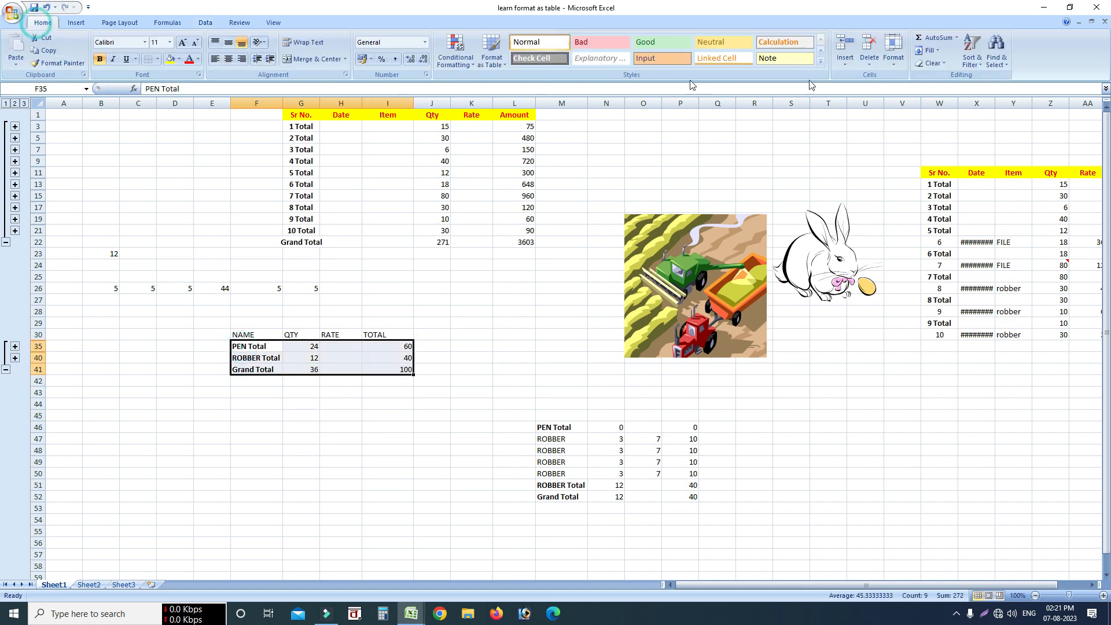
click(997, 60)
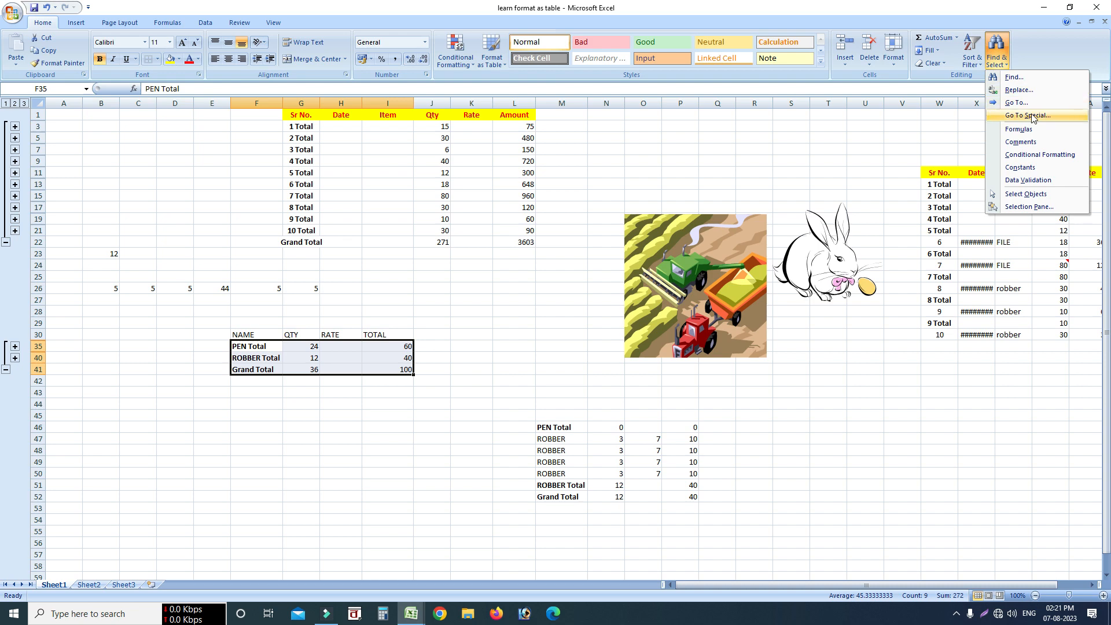
click(1033, 115)
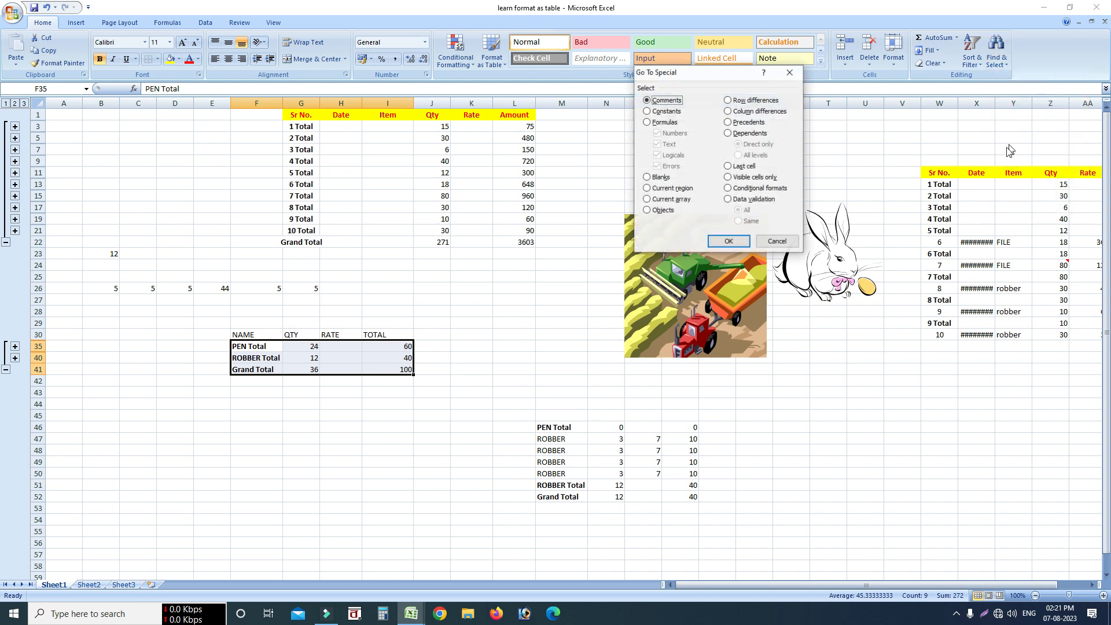
click(739, 178)
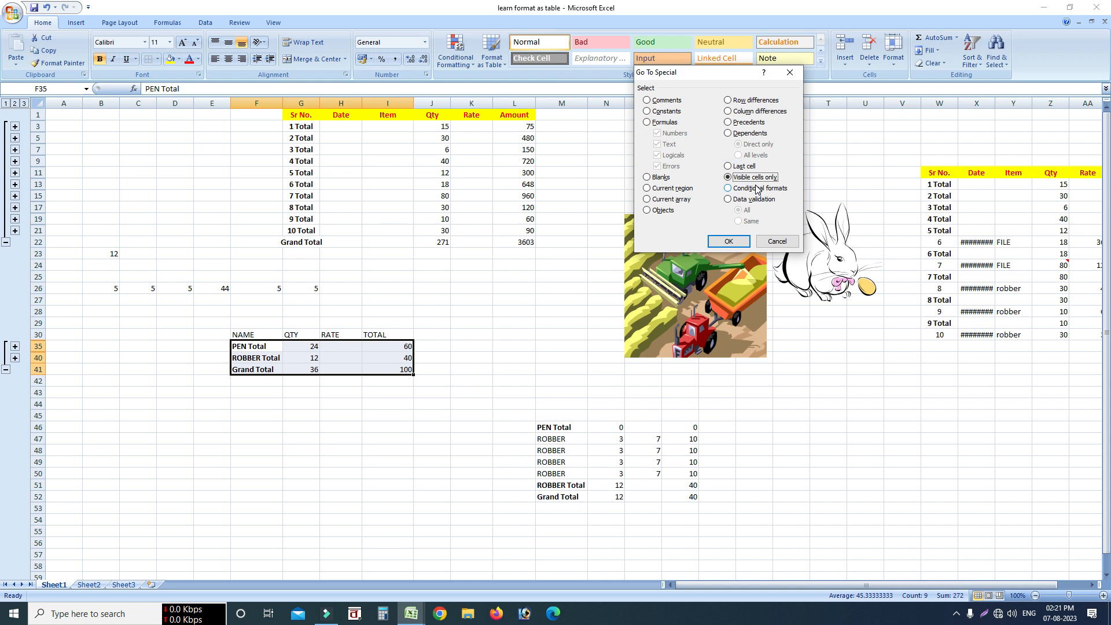
click(727, 242)
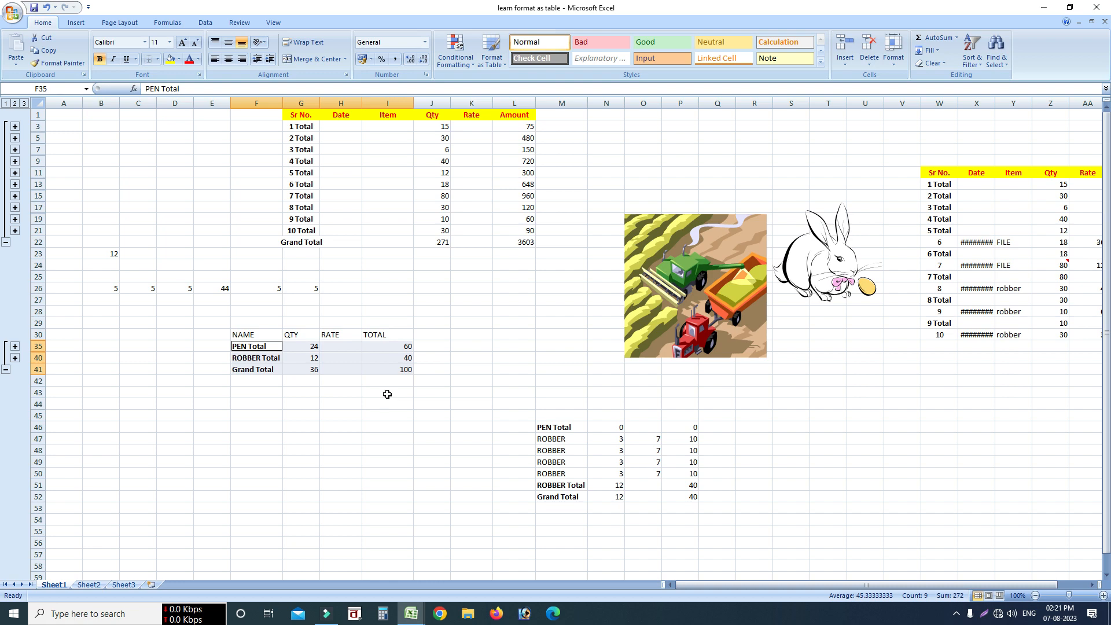
Copy the selected visible total cells and paste them at T46
key(ctrl+c)
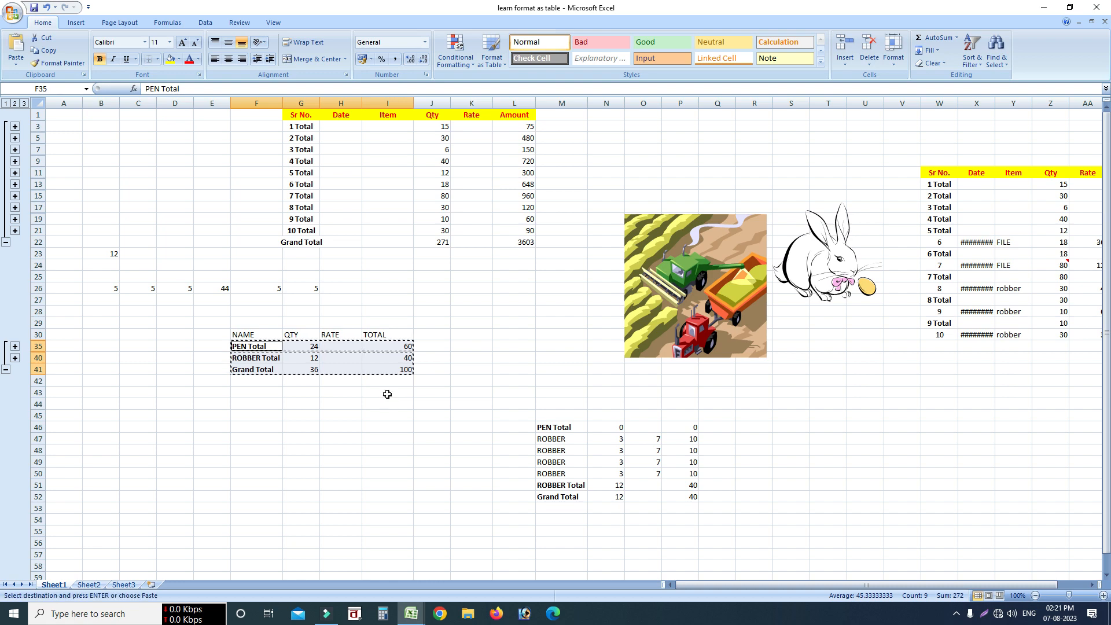
right_click(820, 428)
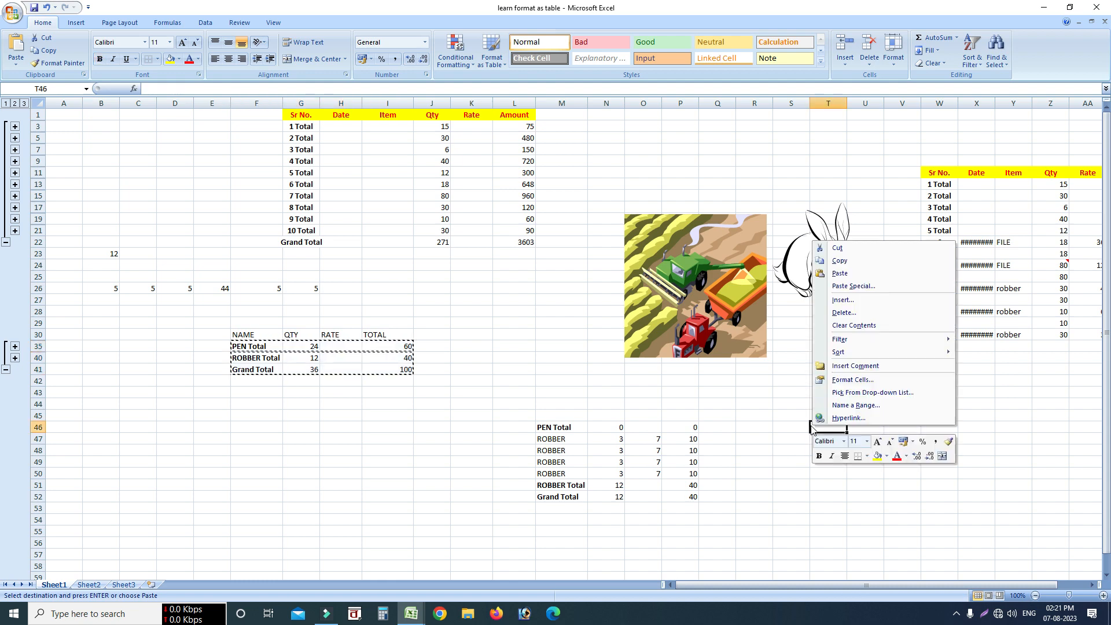
click(840, 273)
click(906, 484)
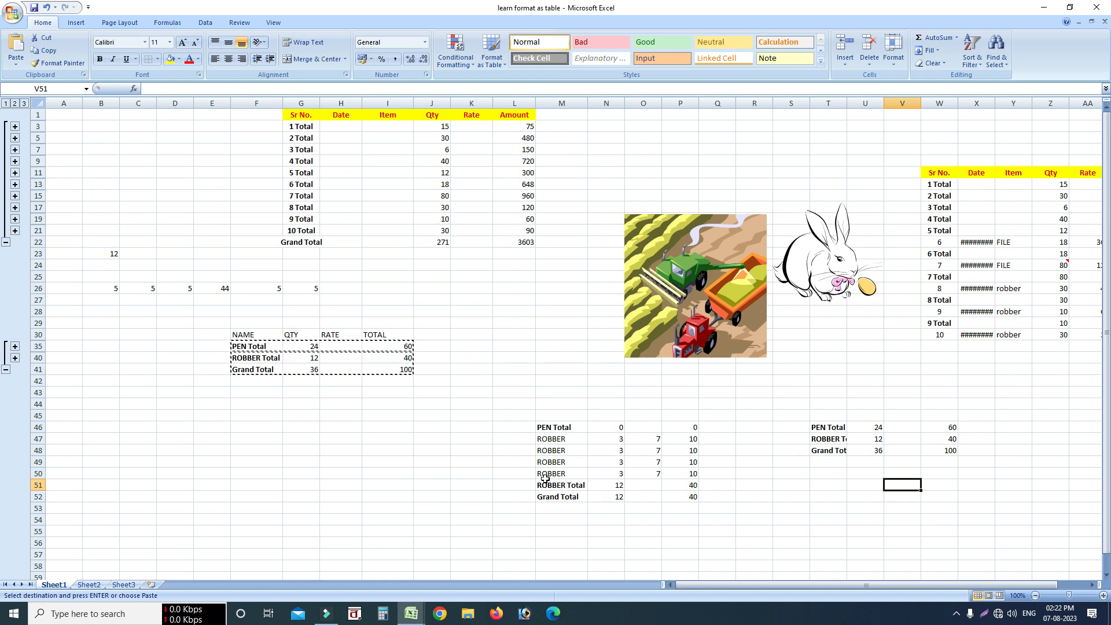
double_click(388, 400)
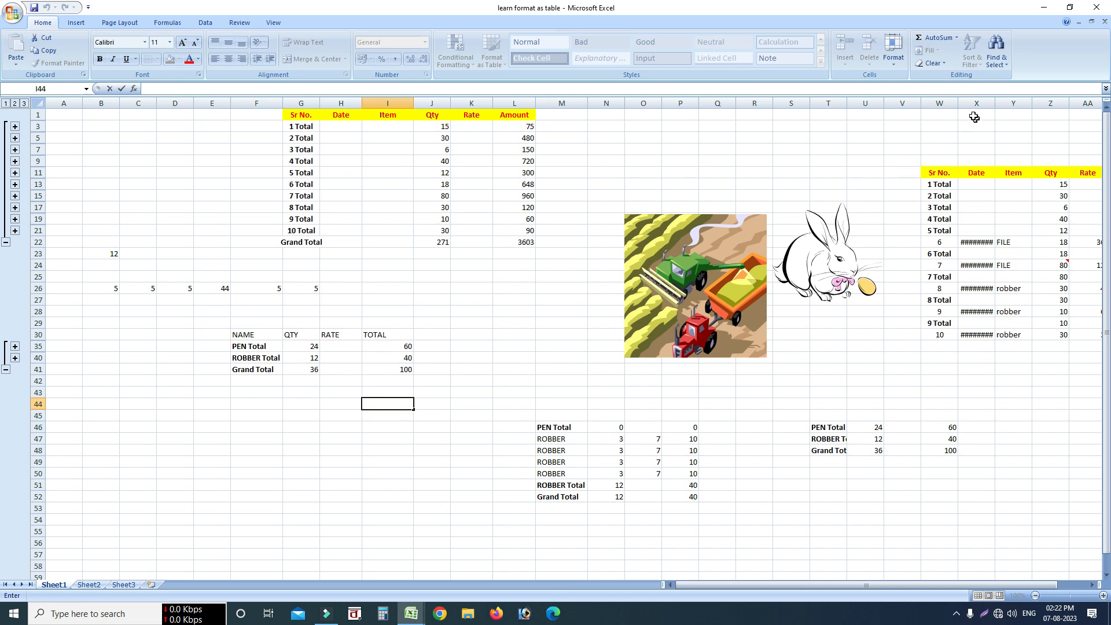
Review the remaining options in Go To Special and close the dialog without choosing any
click(995, 51)
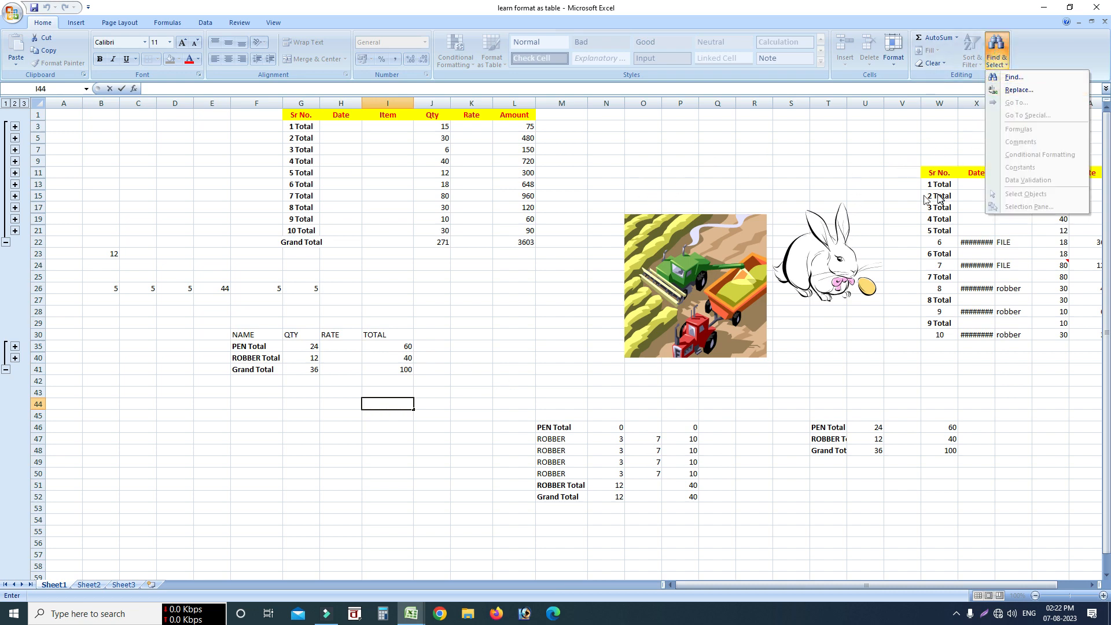
click(519, 186)
click(594, 249)
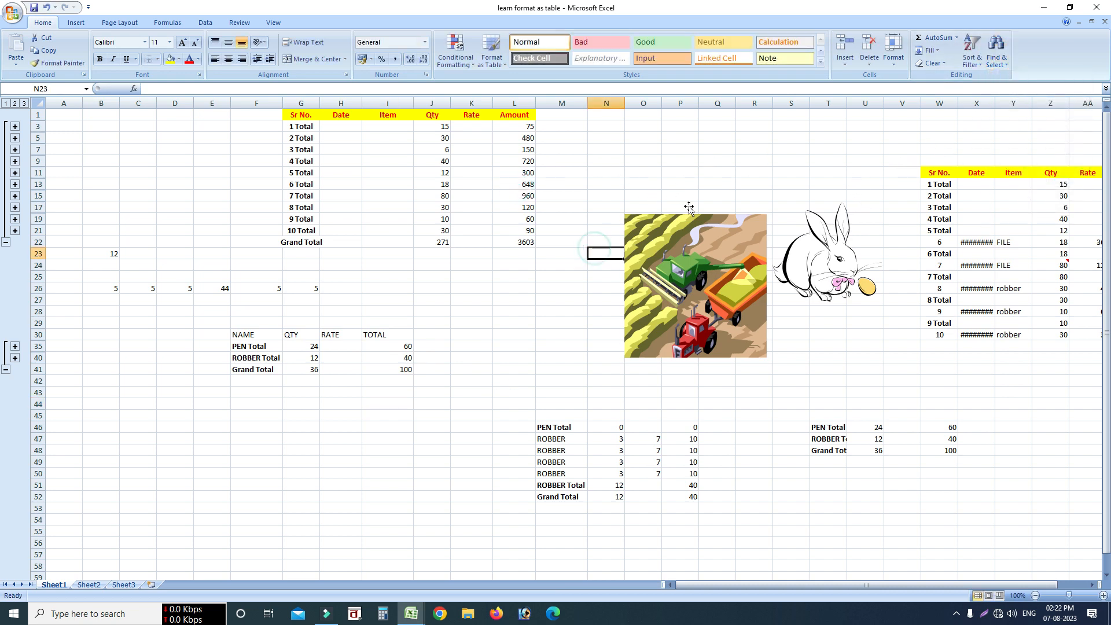
click(999, 61)
click(1026, 117)
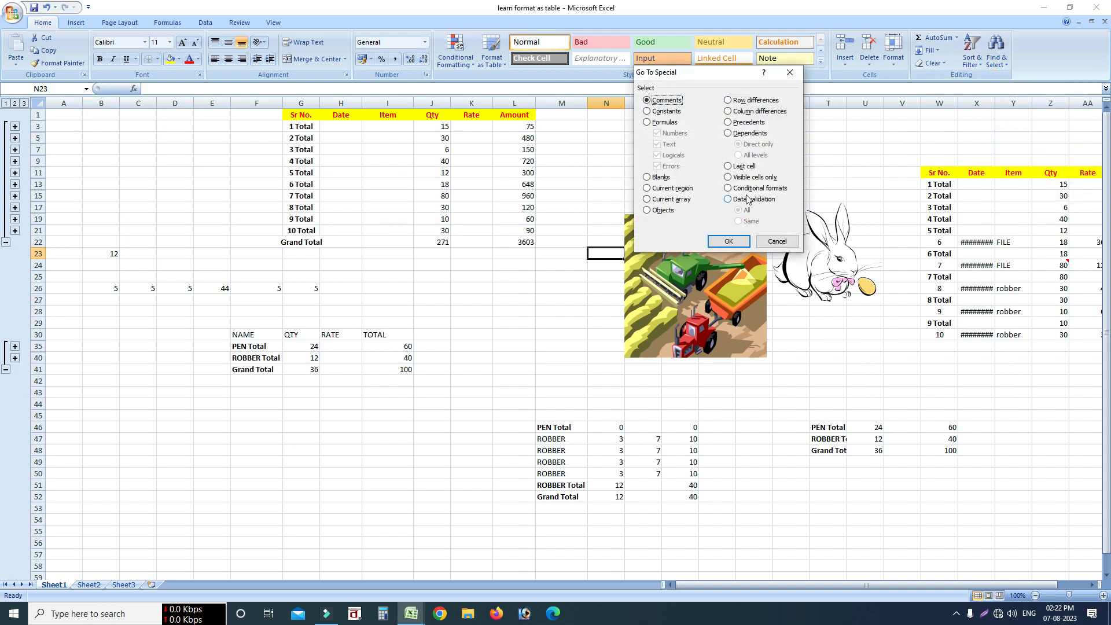
click(775, 239)
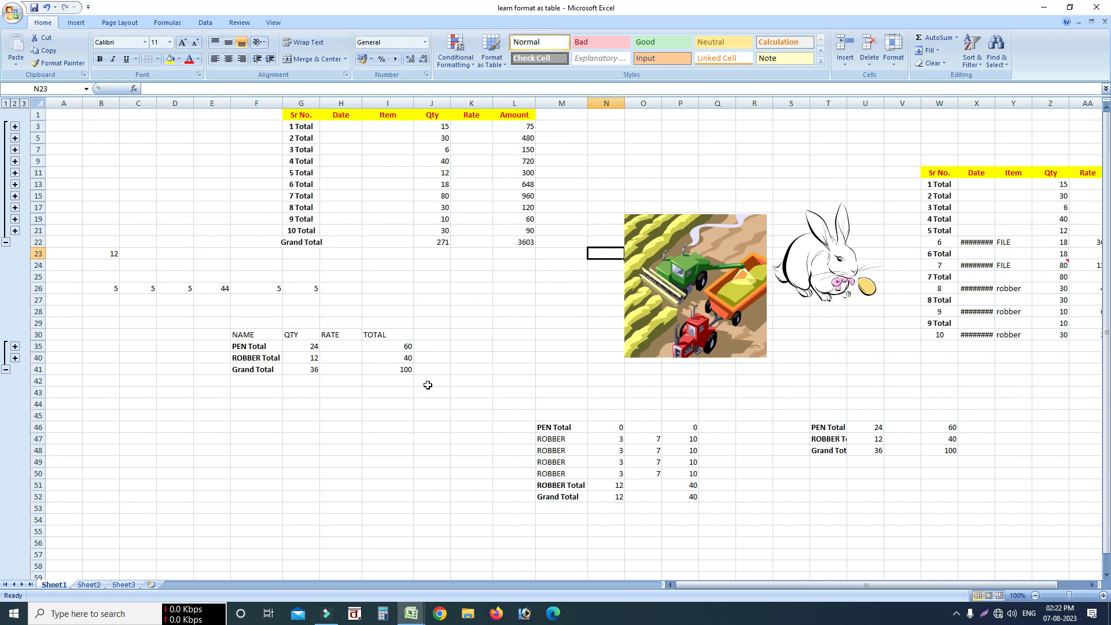
drag(430, 129, 427, 226)
click(427, 227)
drag(427, 131, 421, 226)
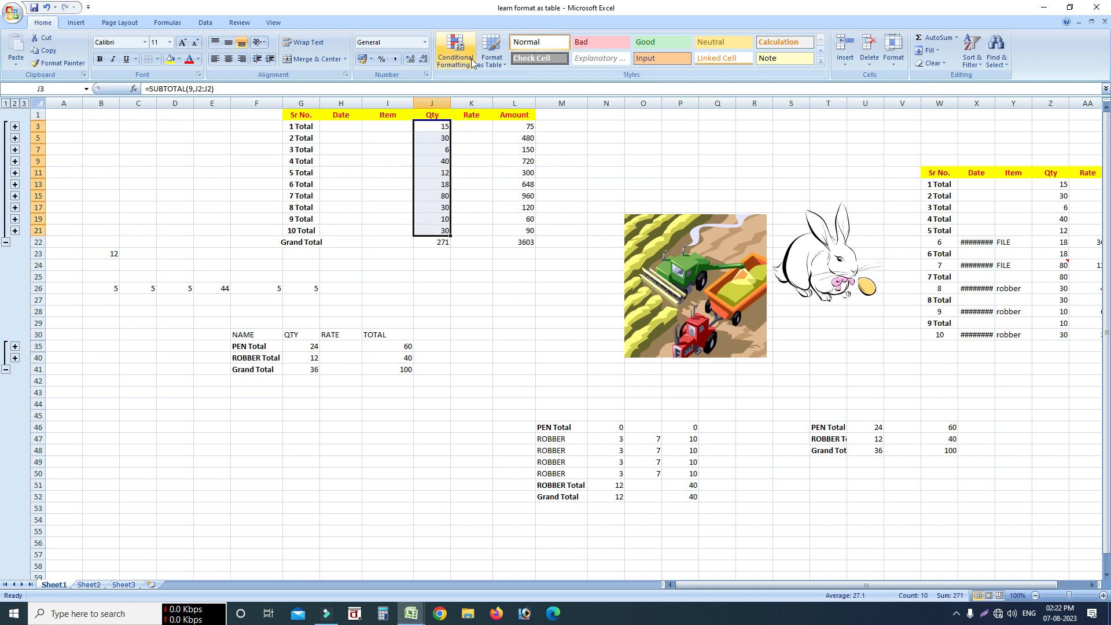
click(455, 53)
click(479, 81)
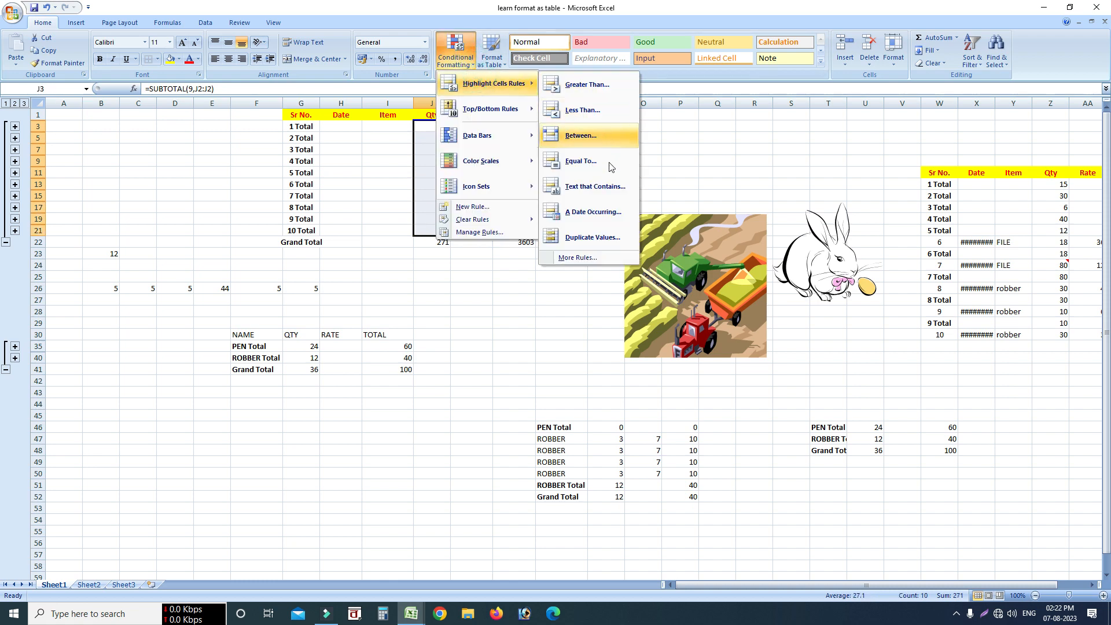
click(599, 239)
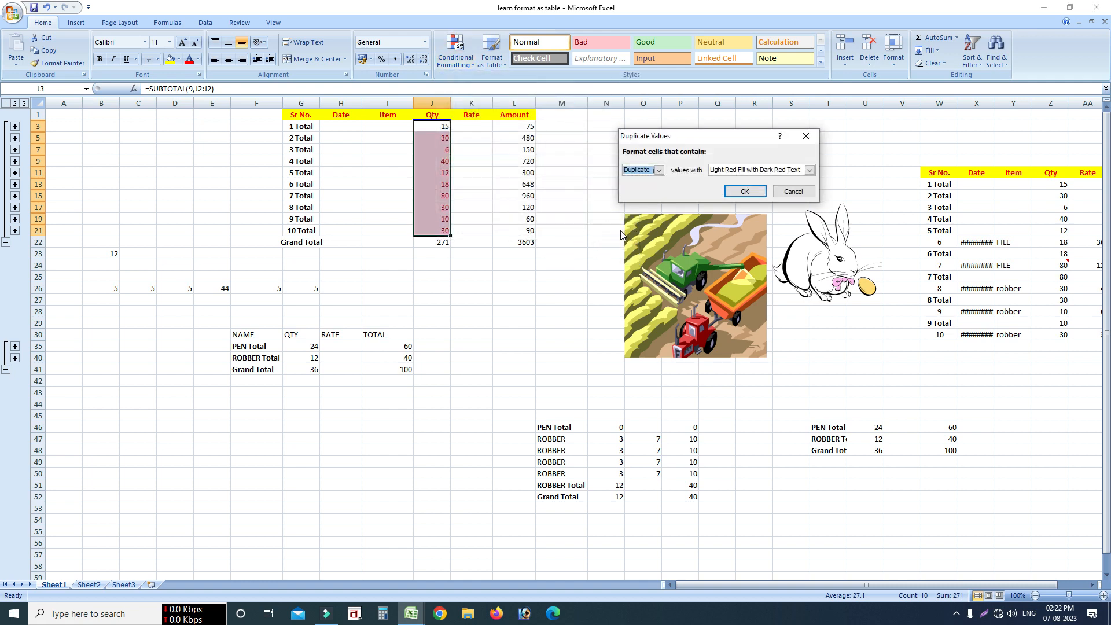
click(660, 172)
click(652, 188)
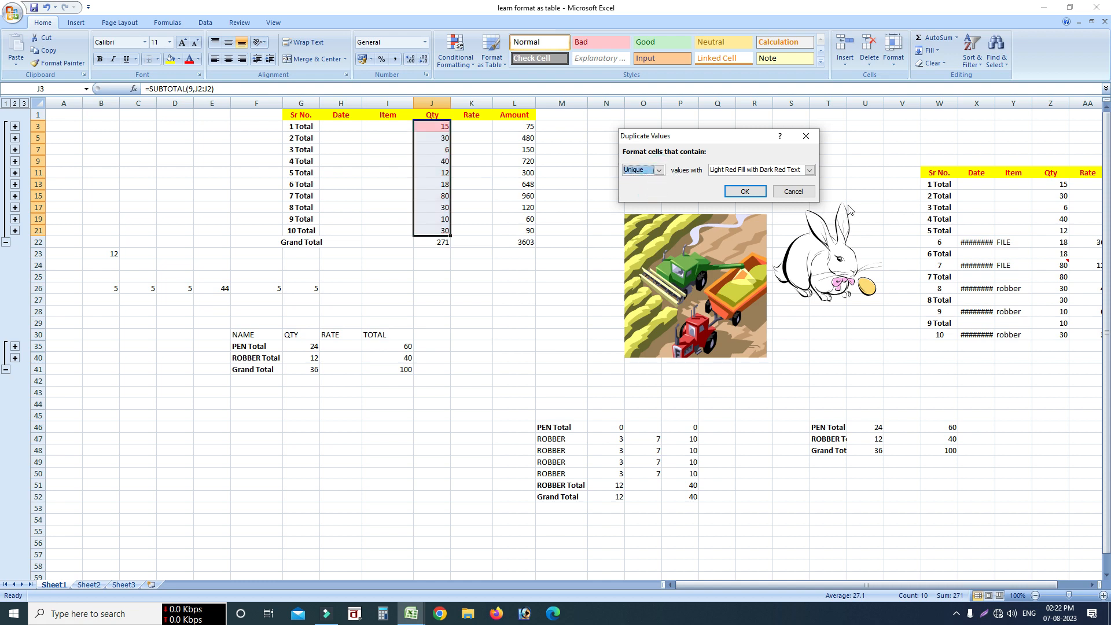
click(788, 190)
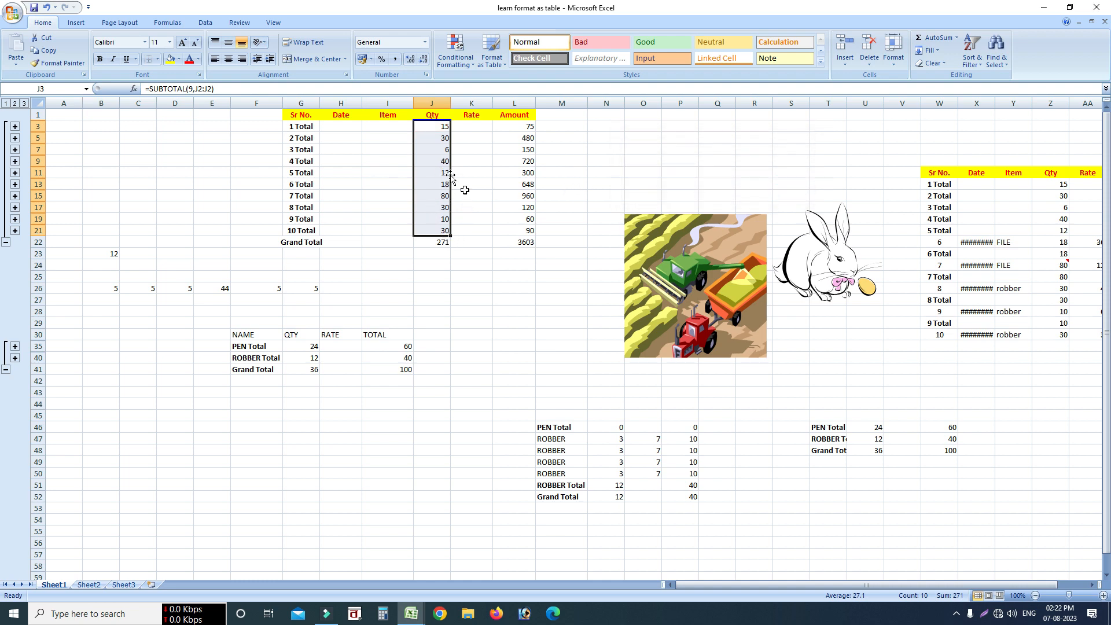
Highlight duplicate values in the Amount totals L3:L21 using Yellow Fill with Dark Yellow Text
drag(518, 126, 513, 232)
click(463, 63)
mouse_move(489, 83)
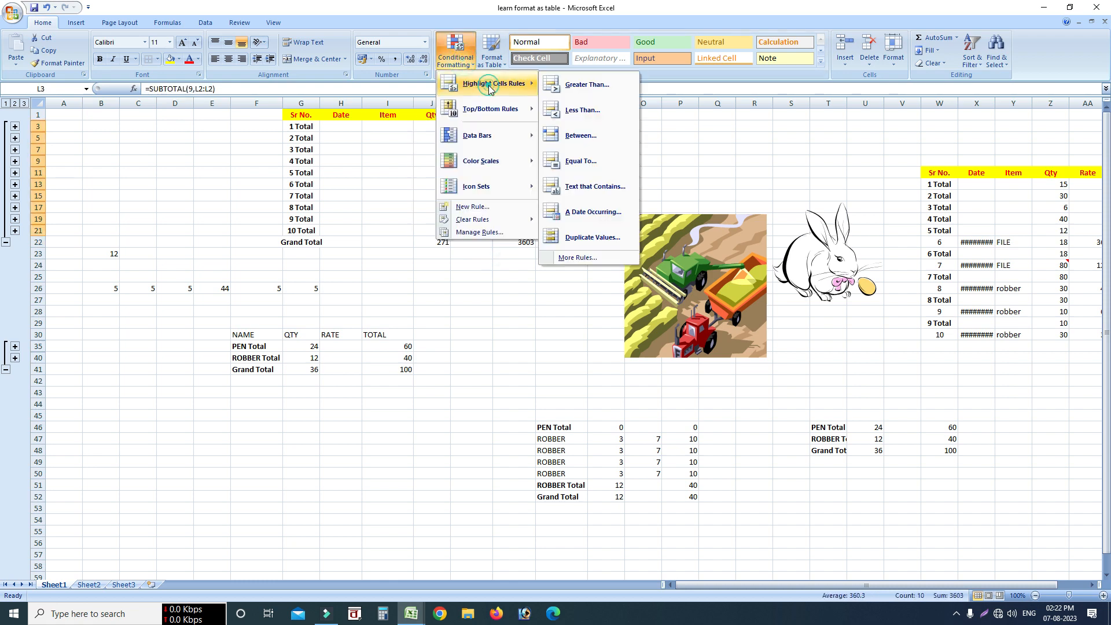
click(594, 235)
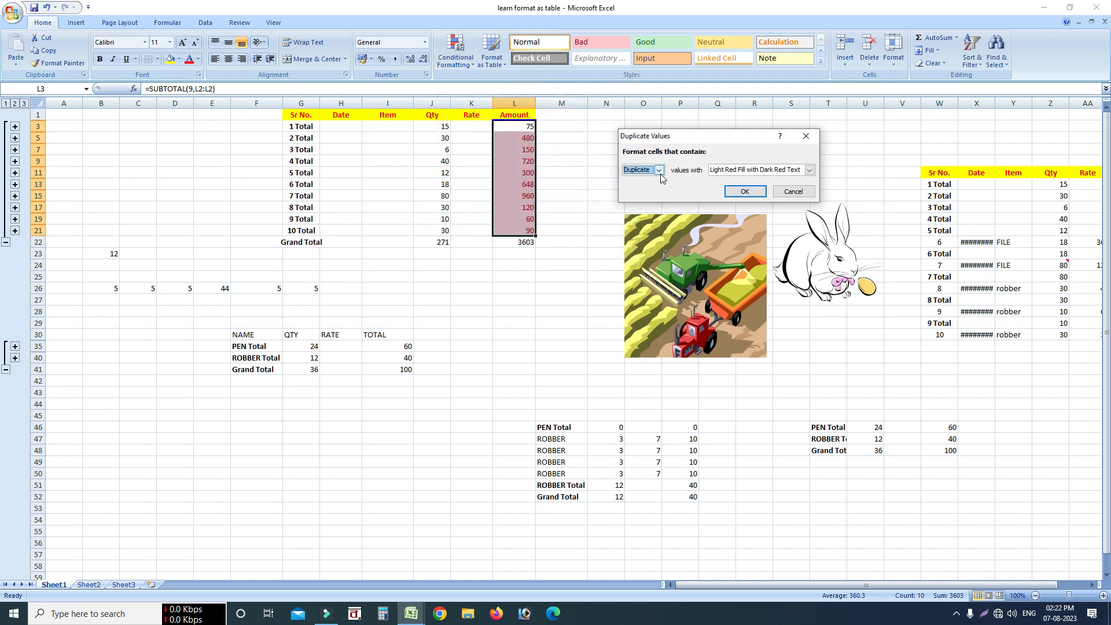
click(809, 170)
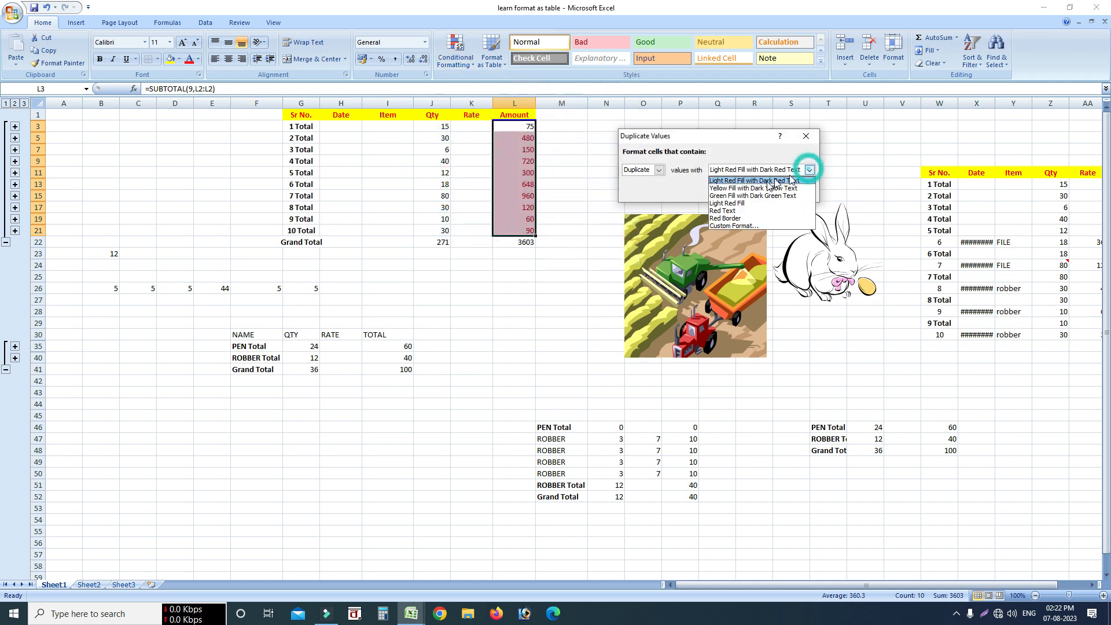
click(749, 189)
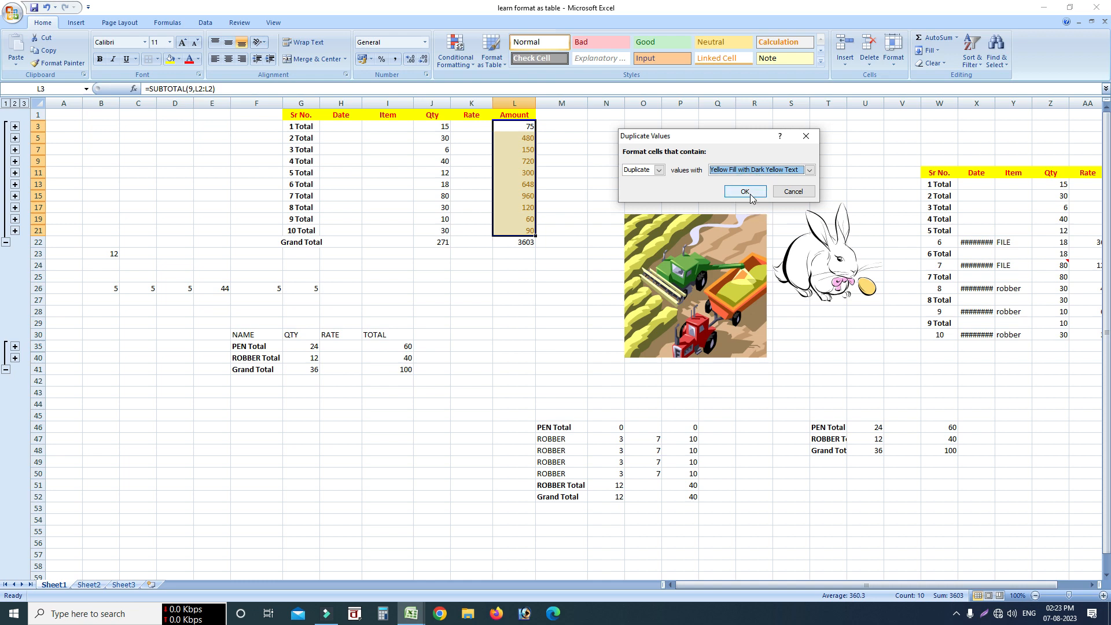
click(745, 191)
click(513, 288)
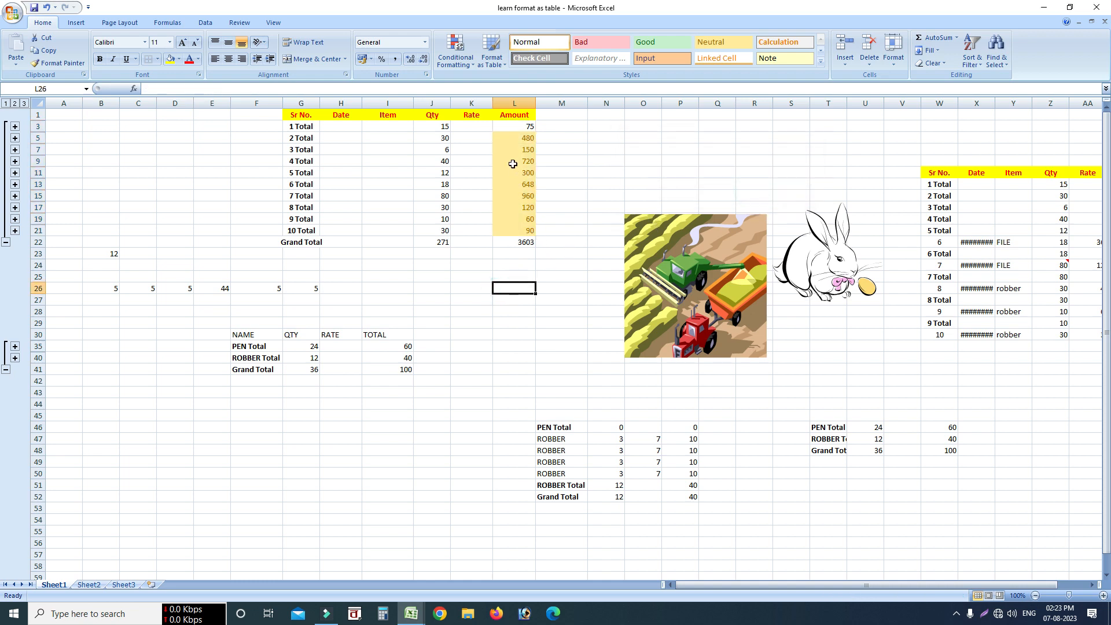
Use Go To Special from L21 to select all cells that have conditional formats
click(523, 261)
click(491, 216)
click(511, 230)
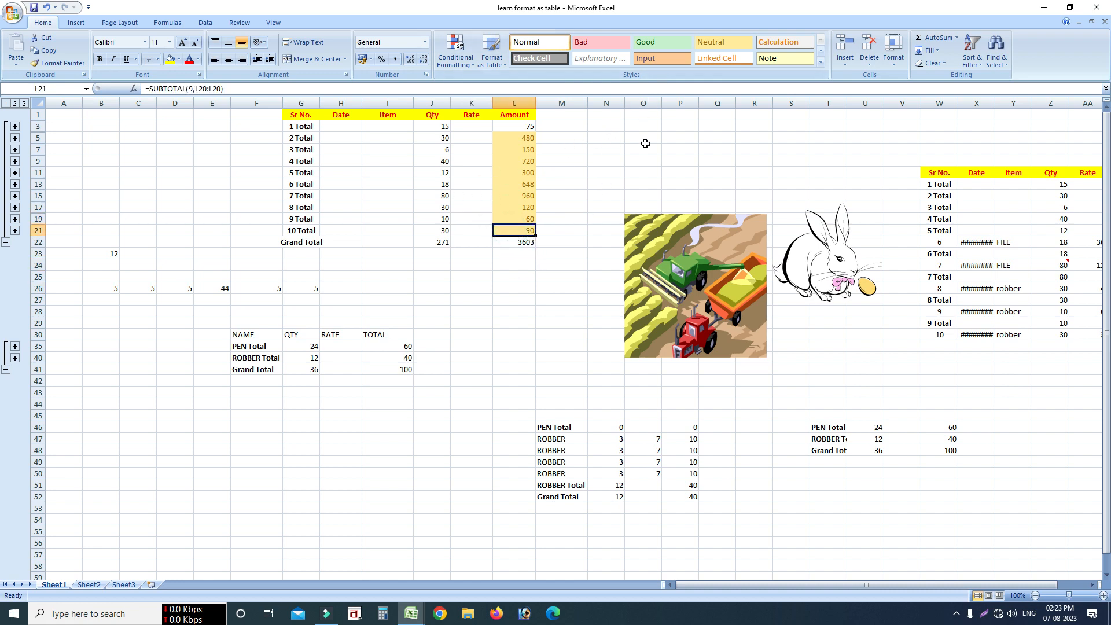
click(995, 50)
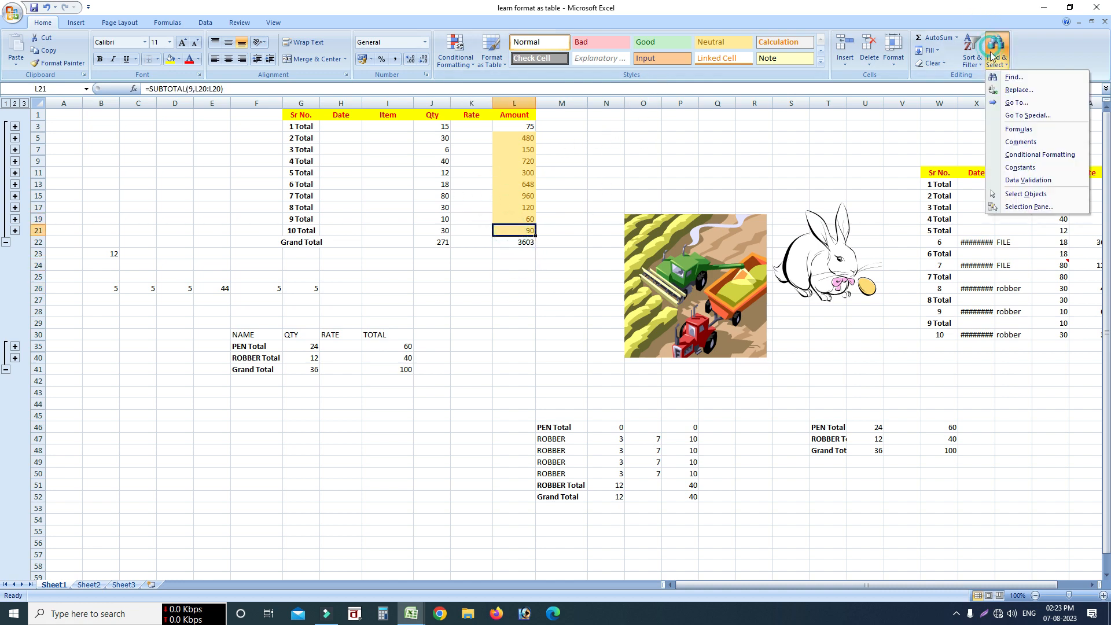
click(1018, 118)
click(740, 188)
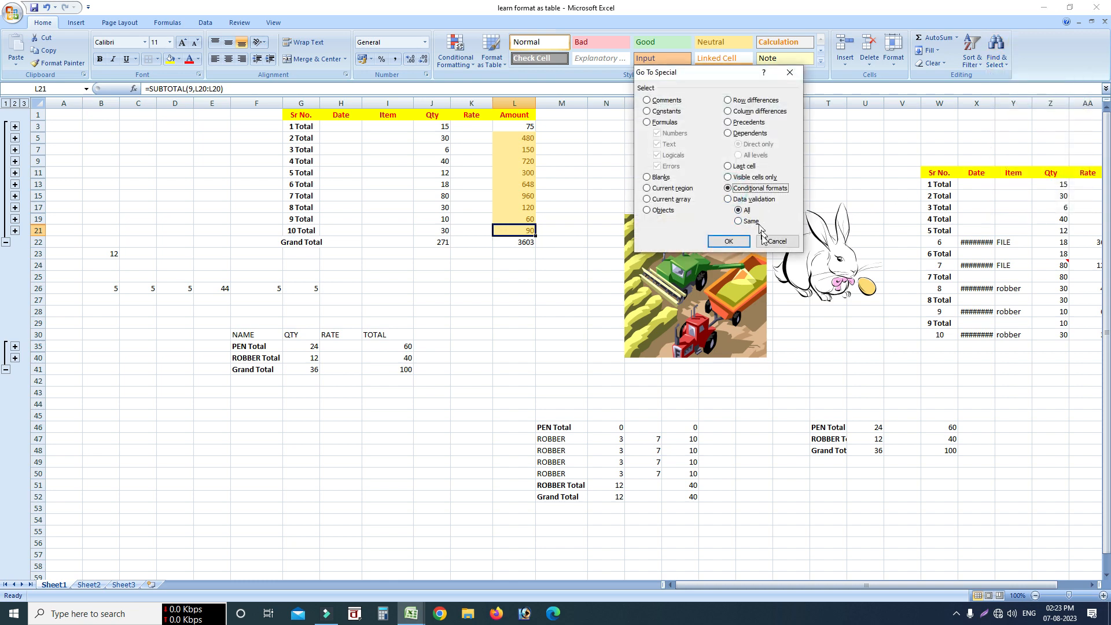
click(730, 243)
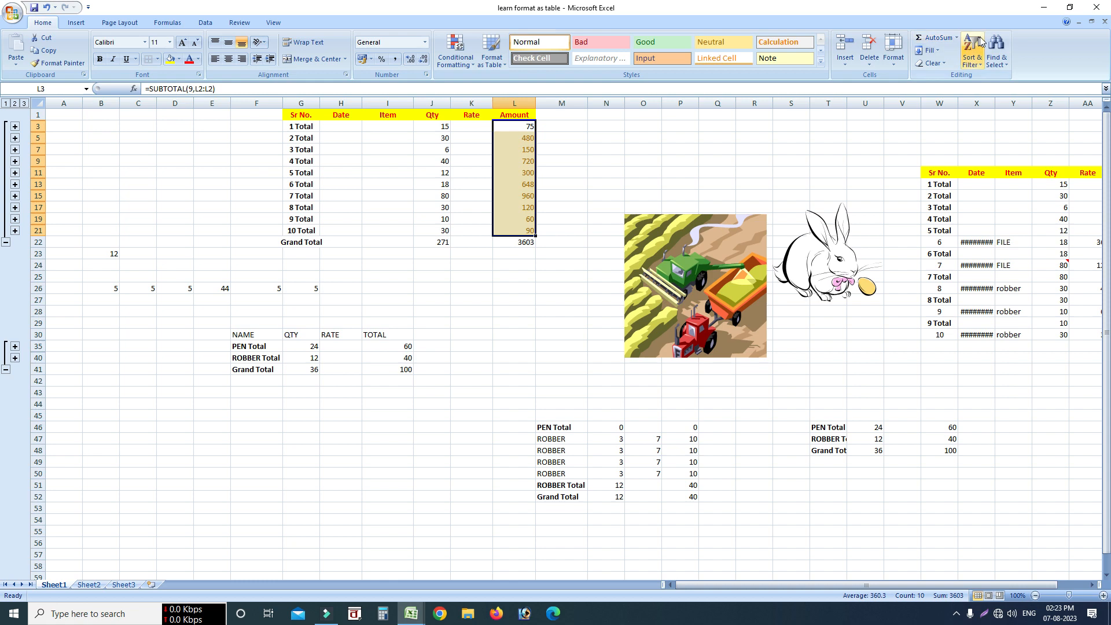
click(999, 56)
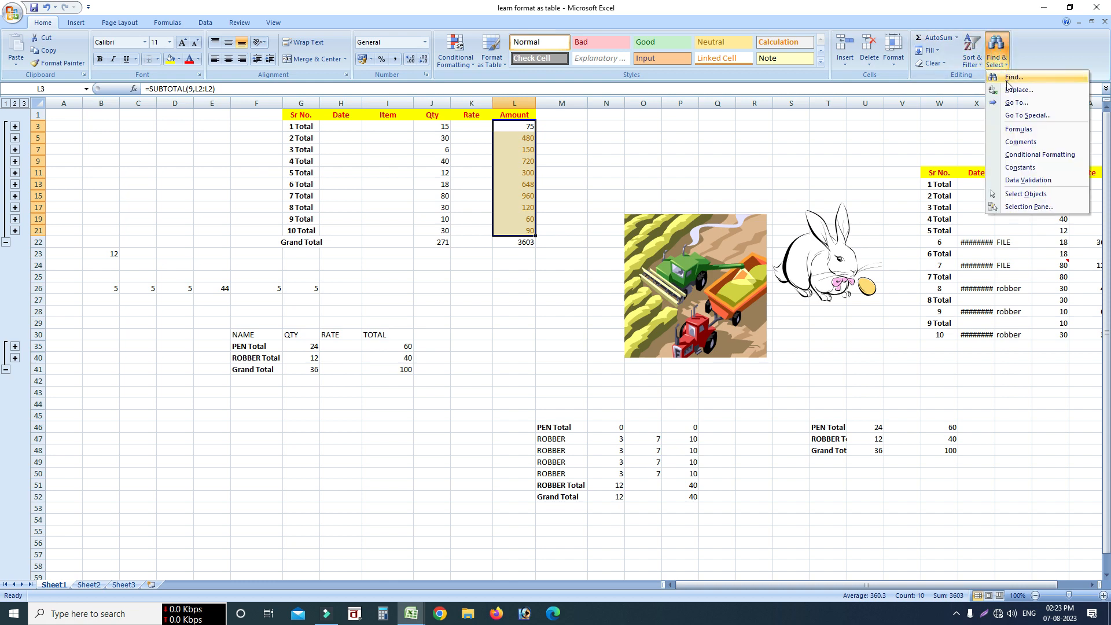
click(1019, 118)
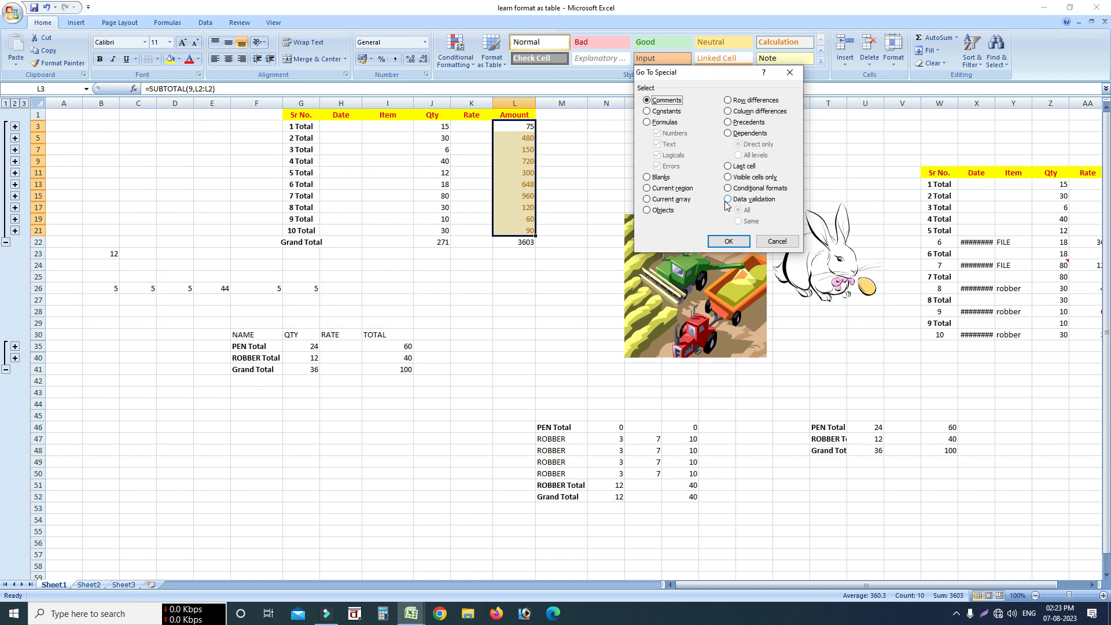
click(775, 242)
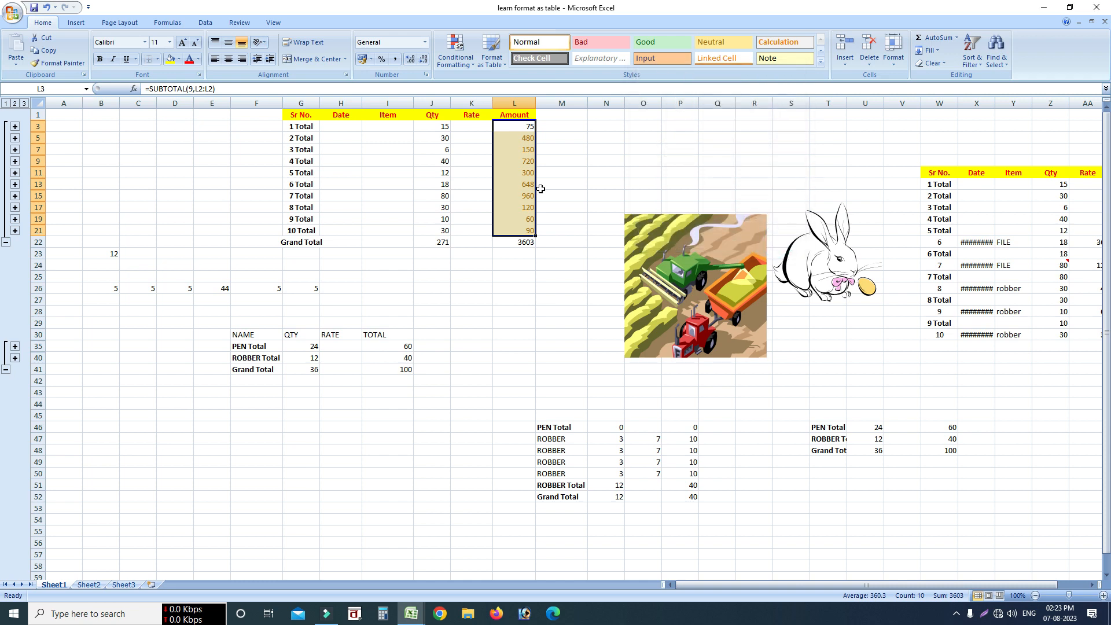
Clear the Qty grand total in cell J22
click(563, 195)
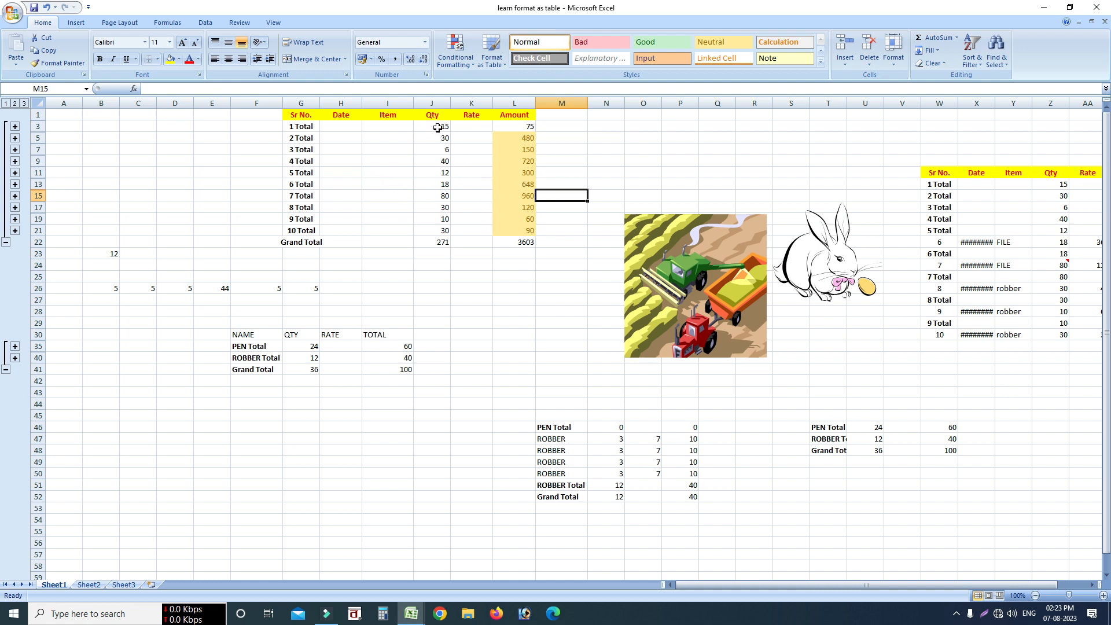
click(427, 243)
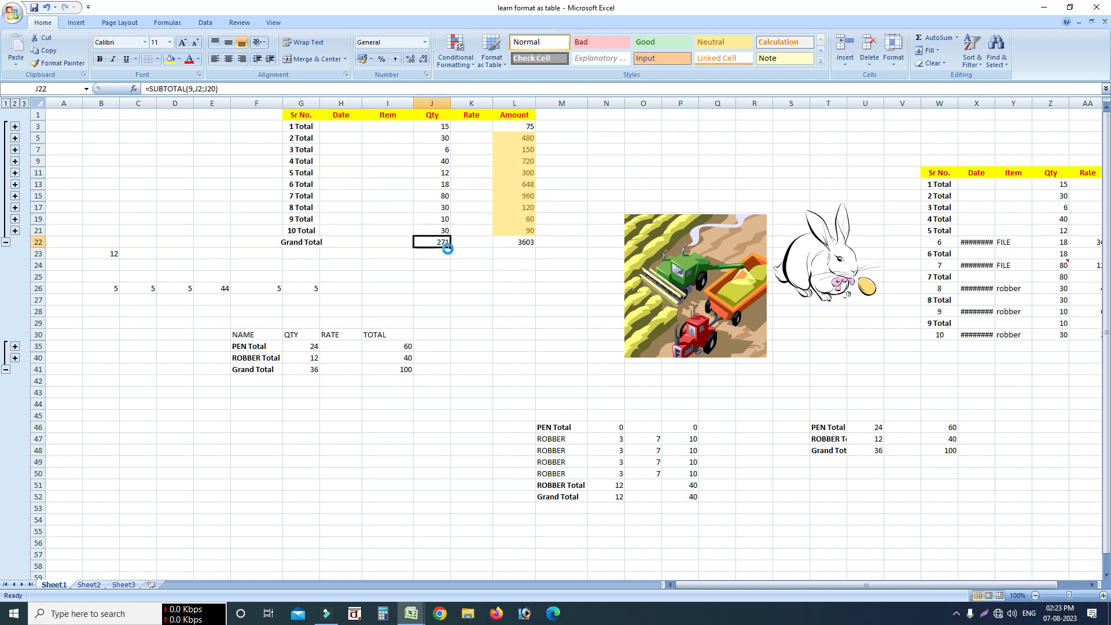
Apply data validation to the Qty totals J3:J21, allowing only a text length between 2 and 2
drag(423, 126, 417, 234)
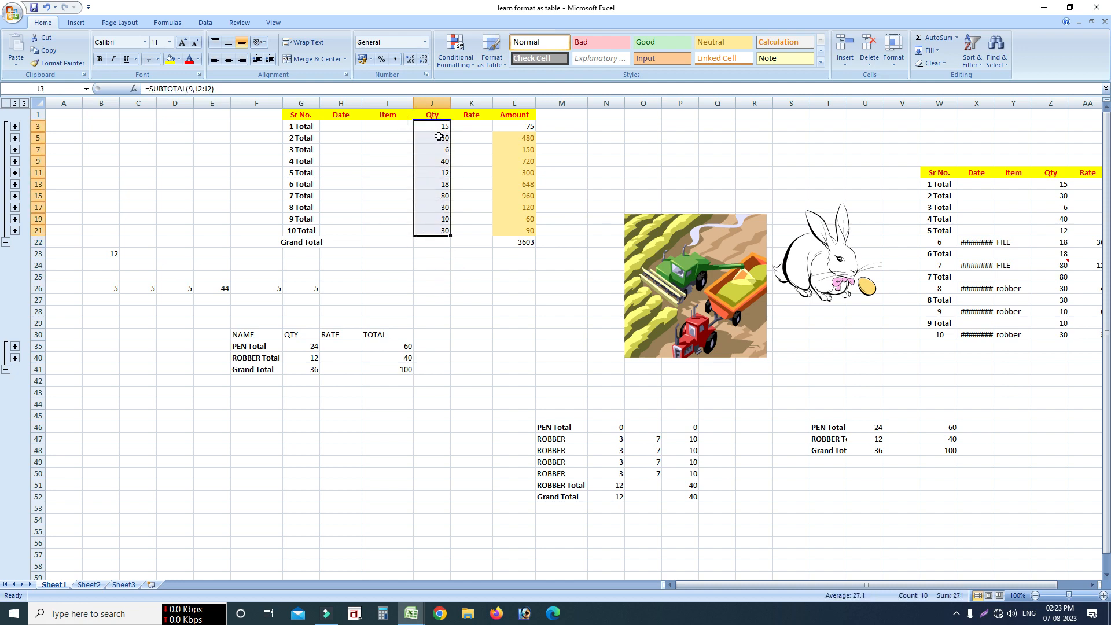
click(204, 22)
click(454, 60)
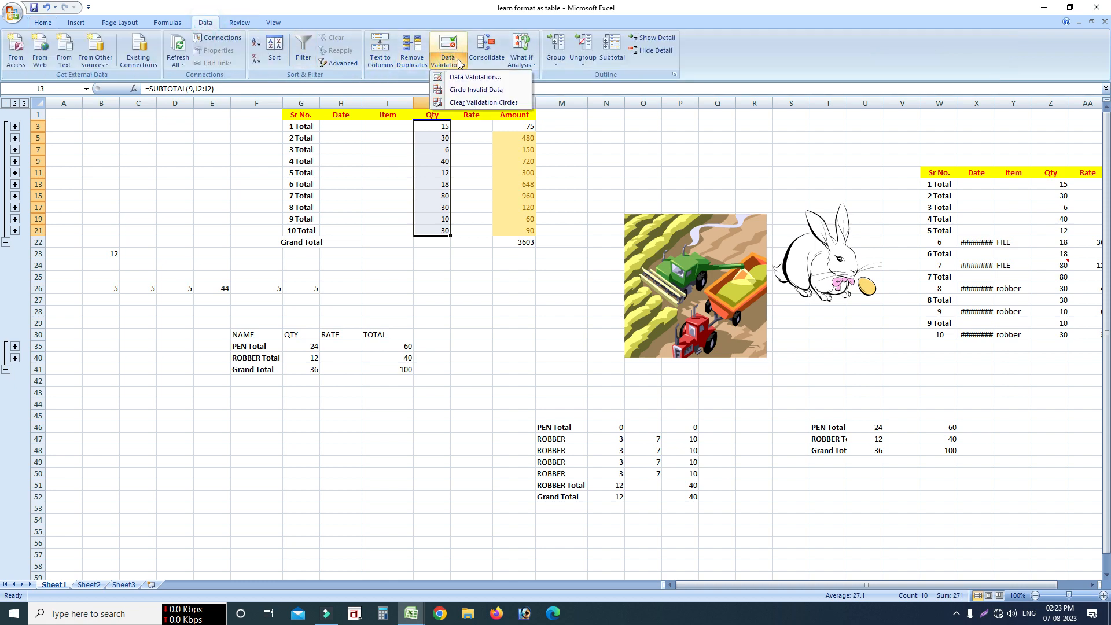
click(475, 76)
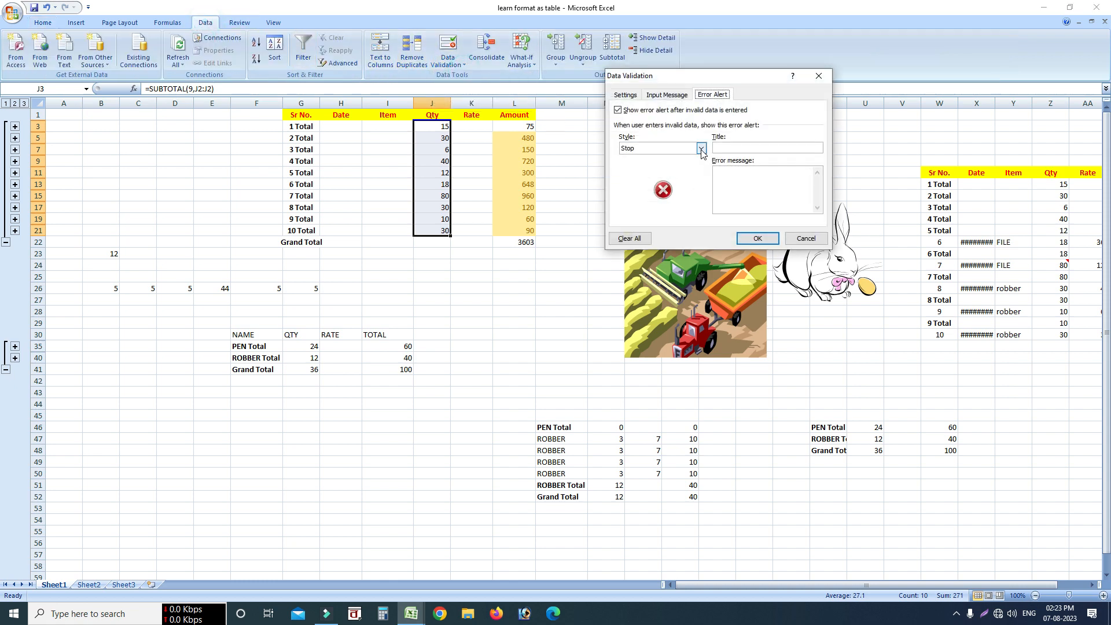
click(625, 94)
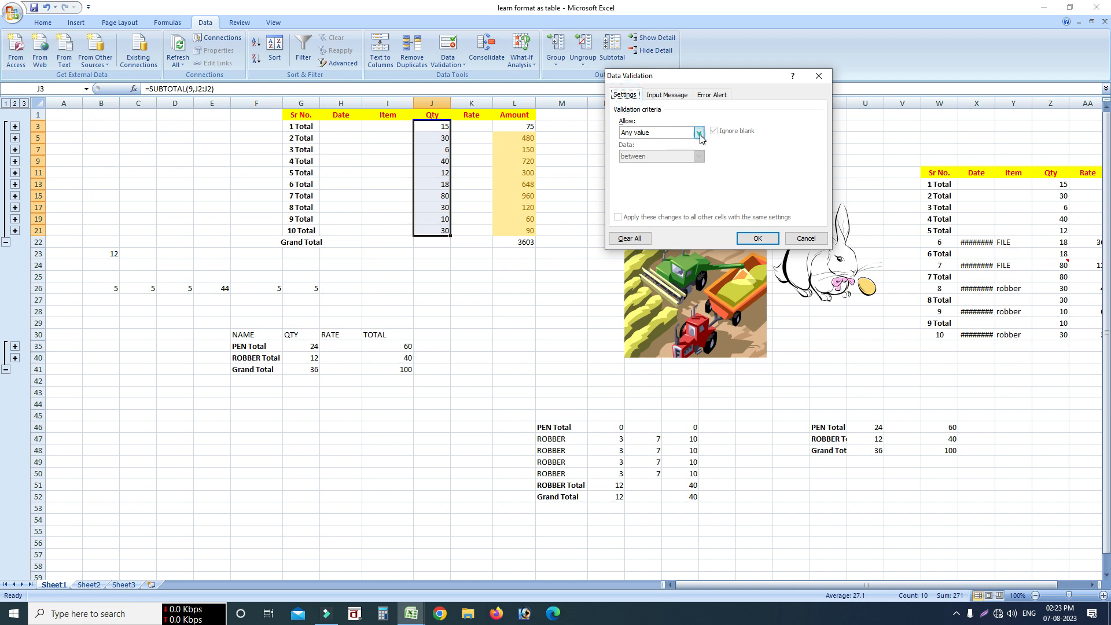
click(699, 133)
click(631, 186)
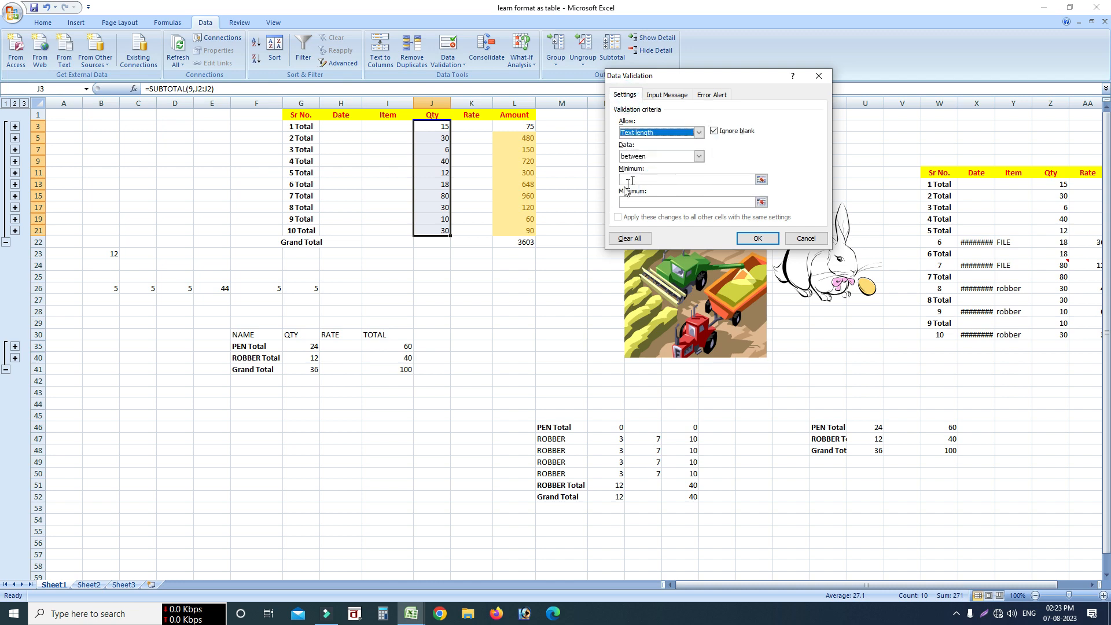
click(650, 179)
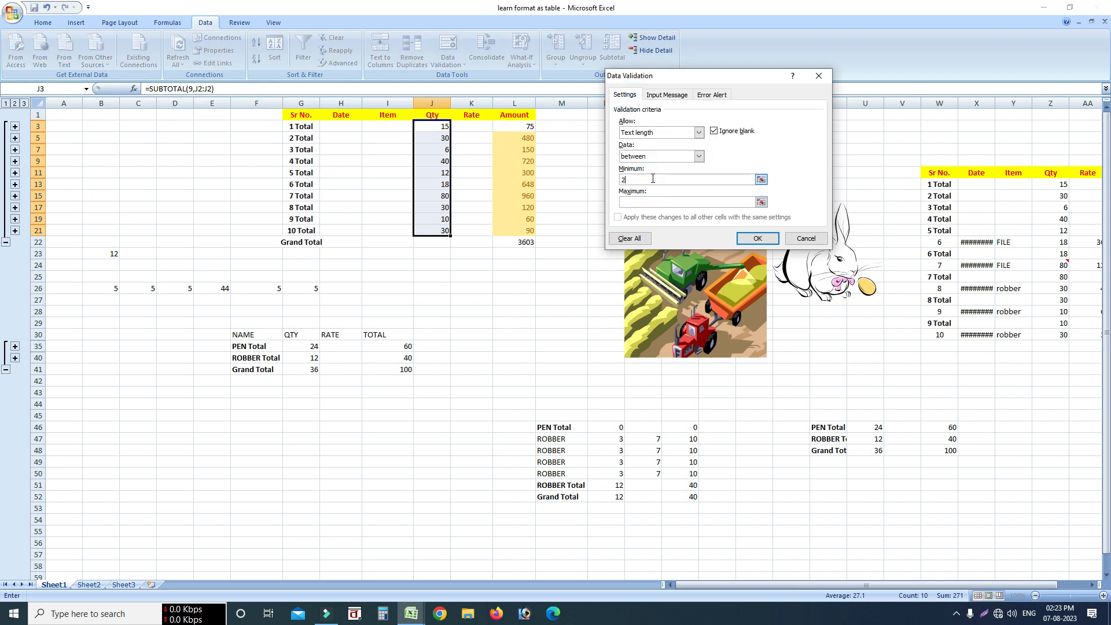
click(653, 202)
click(755, 240)
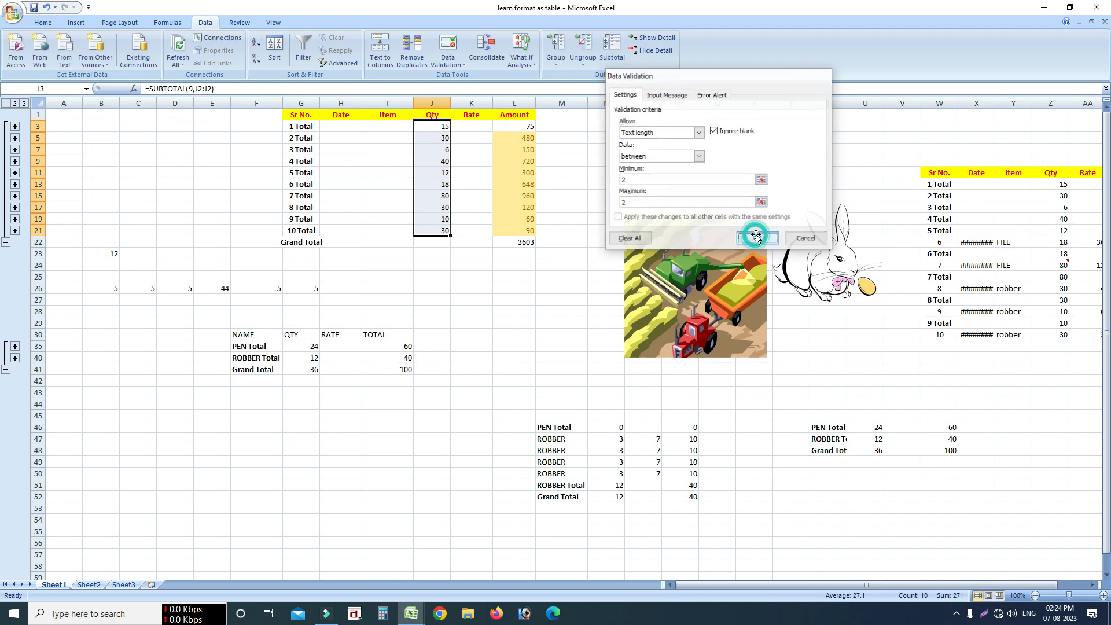
click(462, 261)
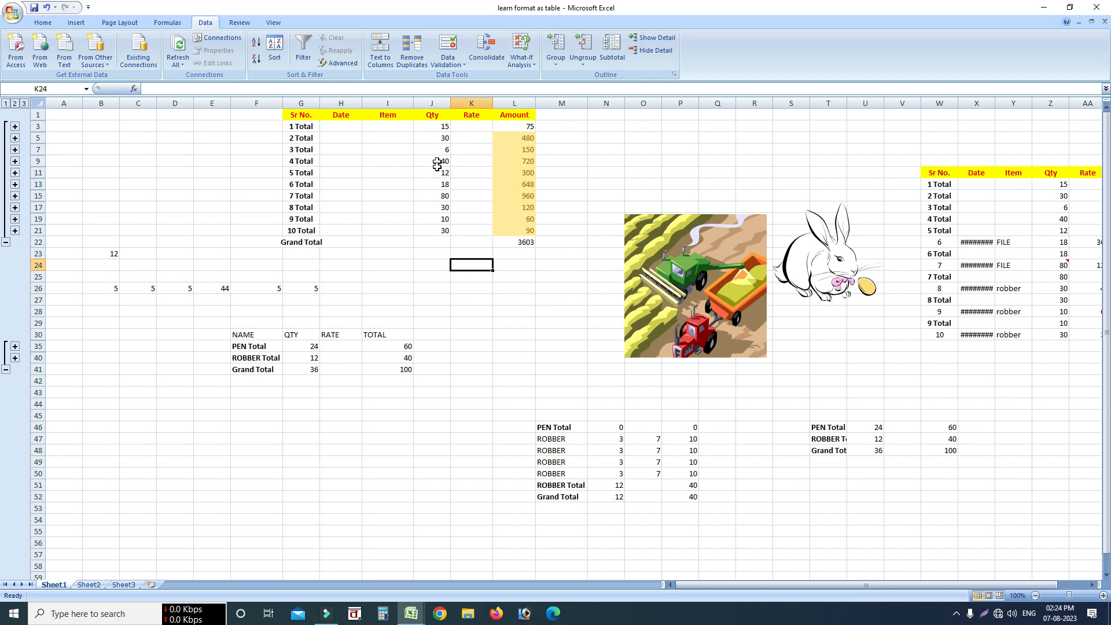
Test the validation by trying to enter 343 as the Qty of 6 Total in J13
click(436, 184)
text(3)
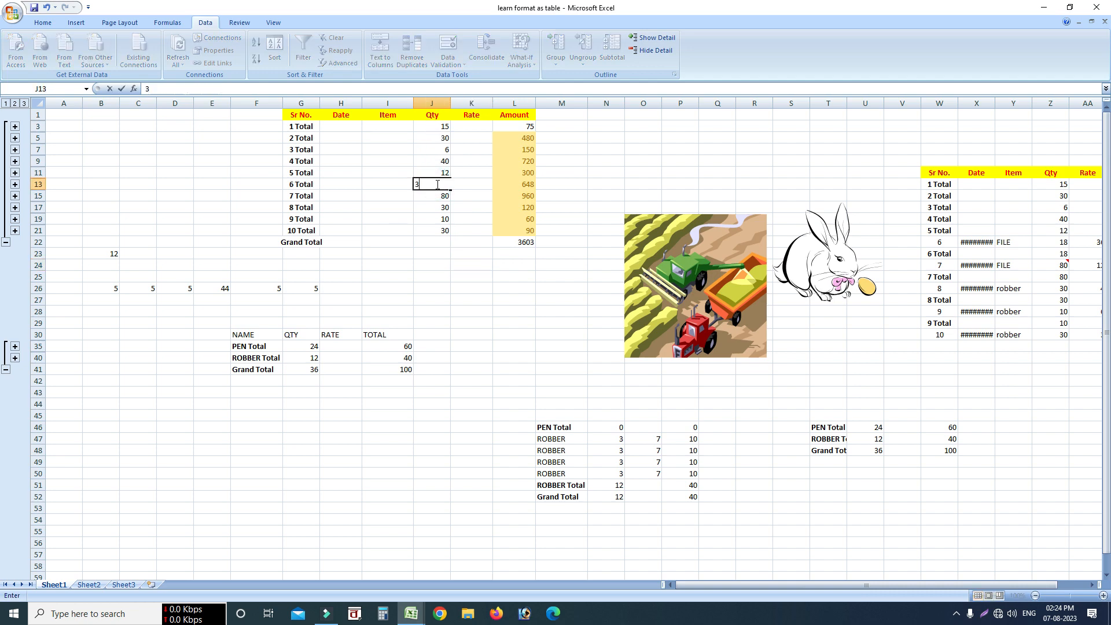
text(43)
key(Return)
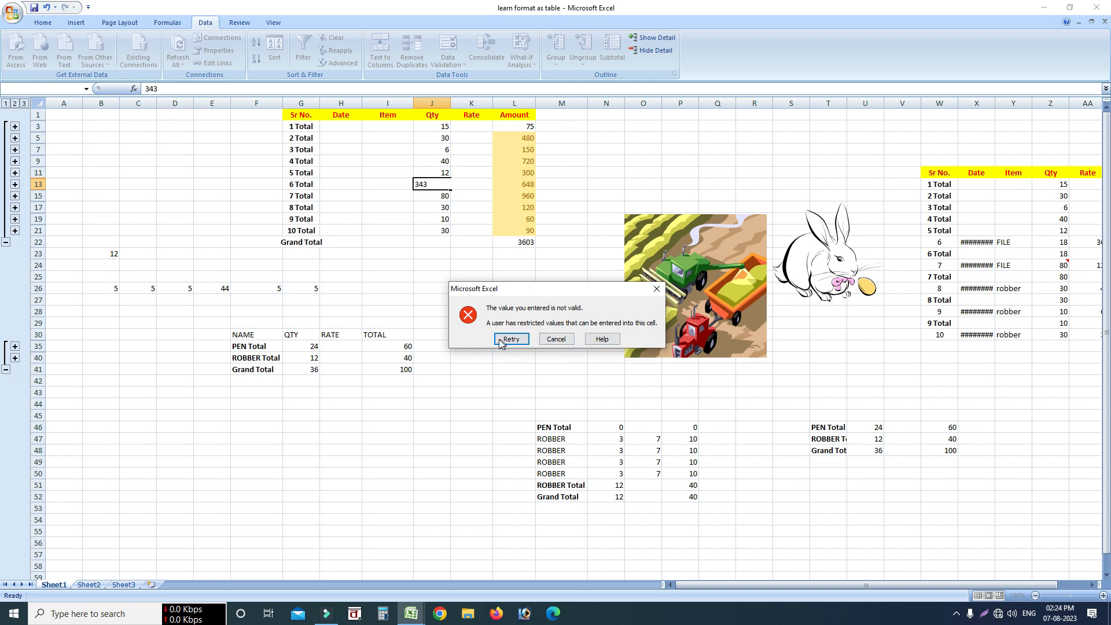
click(656, 289)
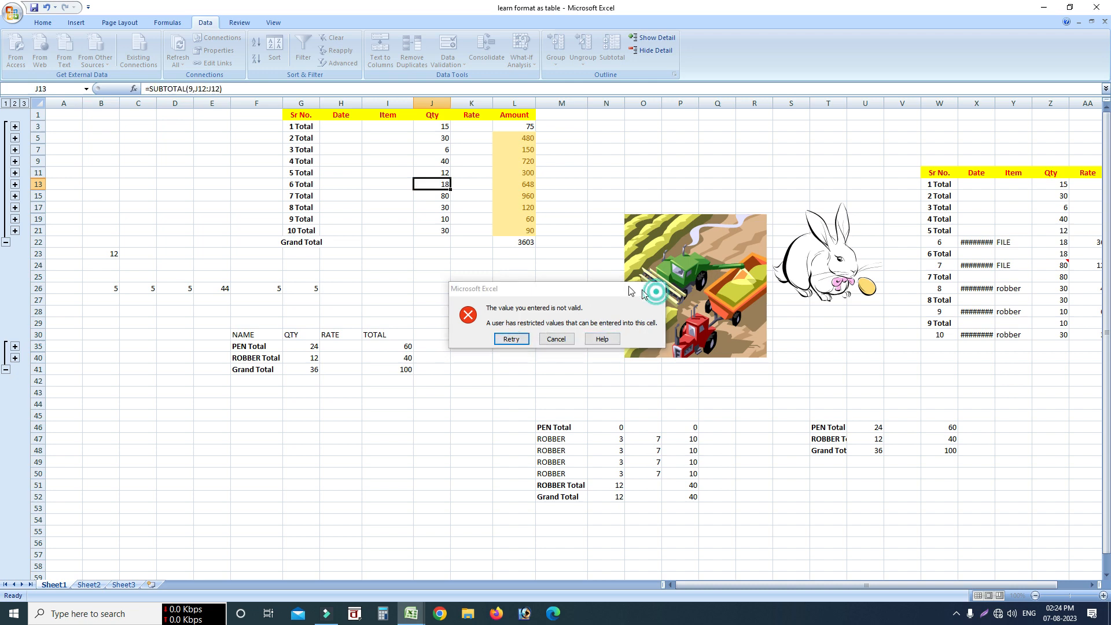
Try to enter 23454 as the Qty of 8 Total in J17
click(435, 207)
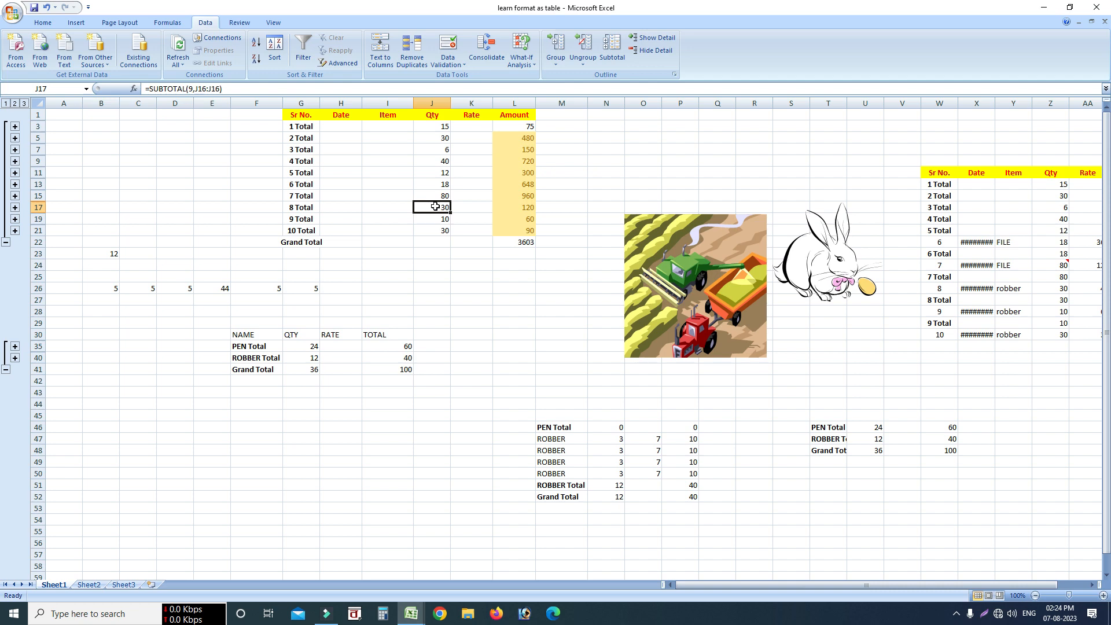
text(23)
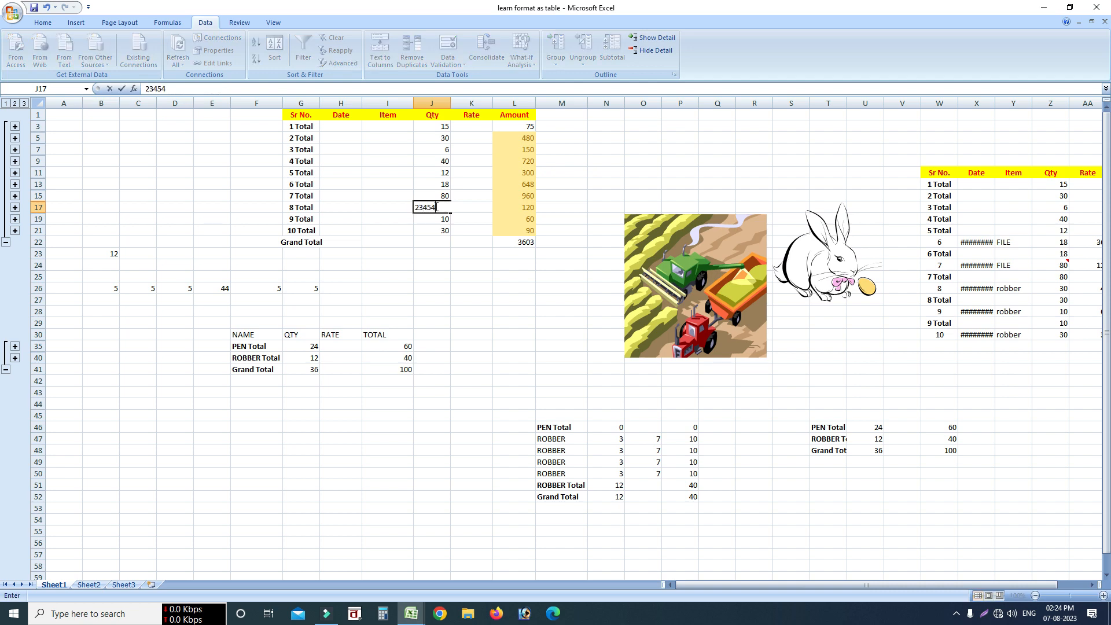
text(454)
click(447, 264)
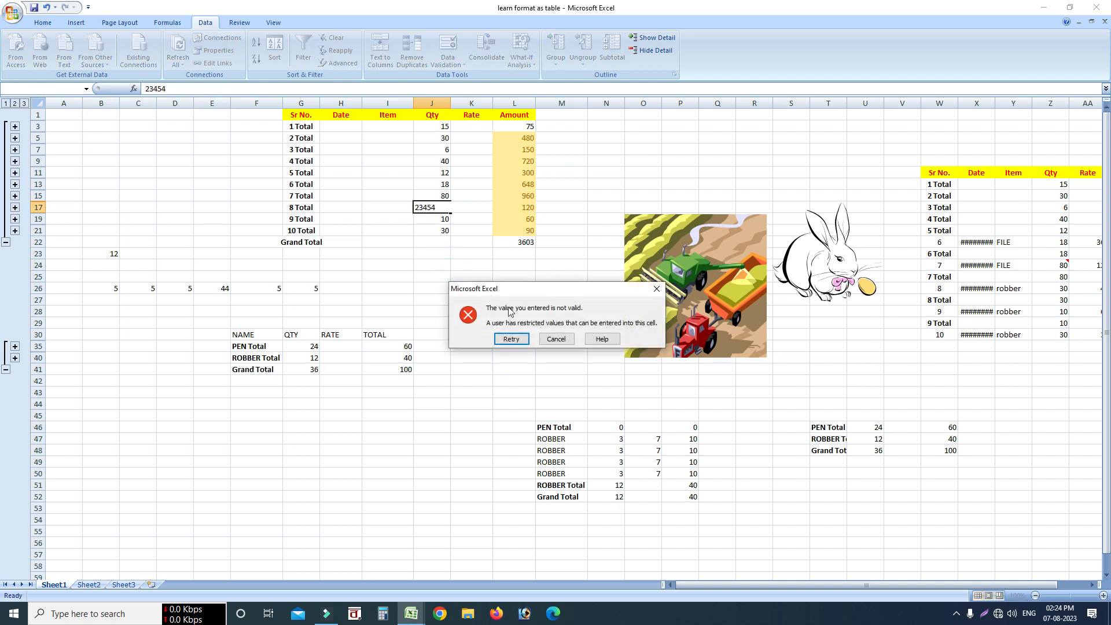
click(656, 288)
Enter 34 as the Qty of 10 Total in cell J21
click(444, 229)
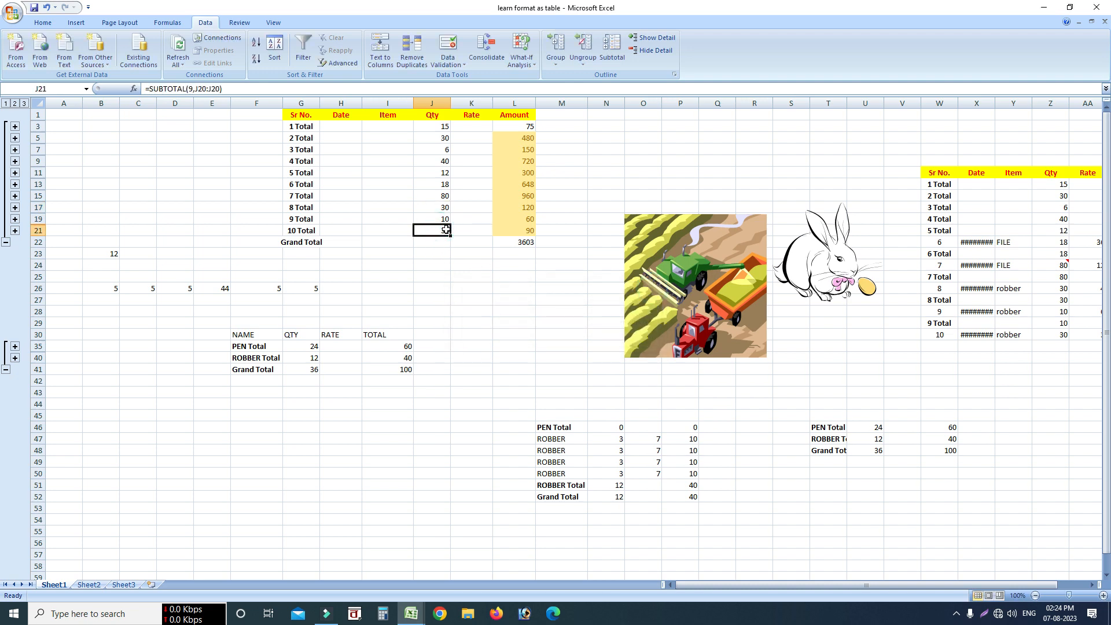
text(34)
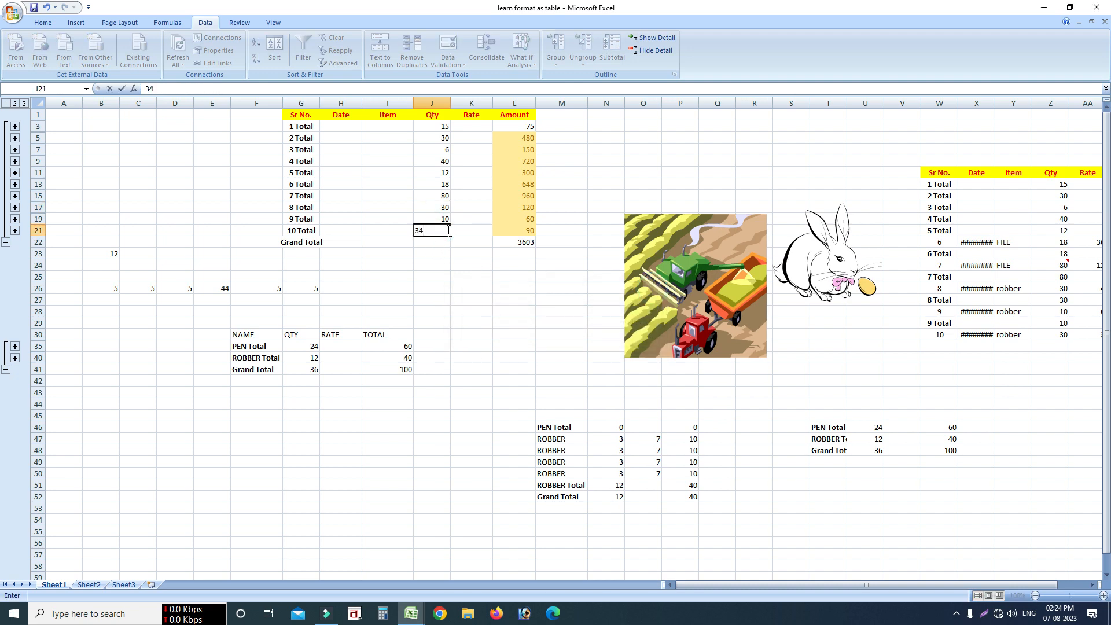
click(437, 266)
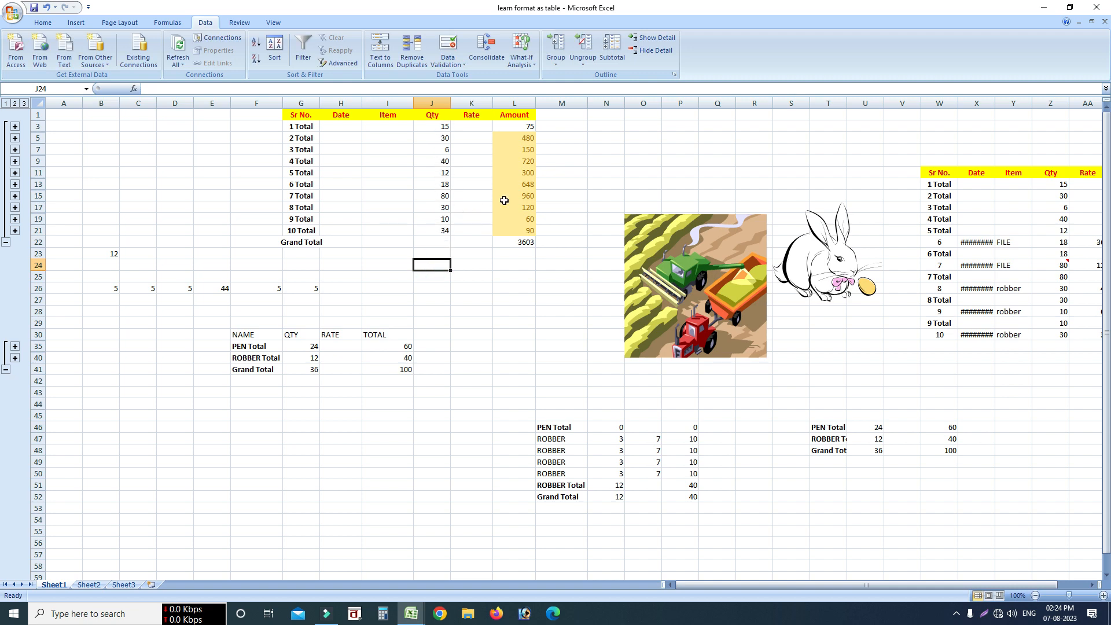
Select all cells with data validation on the sheet through Go To Special
click(43, 22)
click(995, 58)
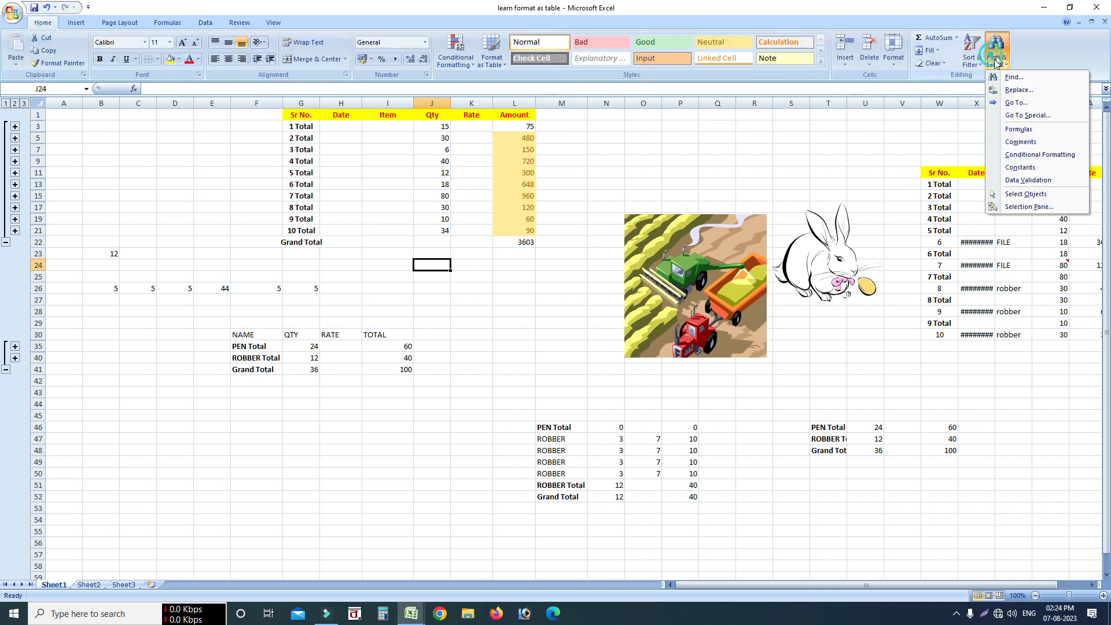
click(1021, 117)
click(734, 199)
click(734, 241)
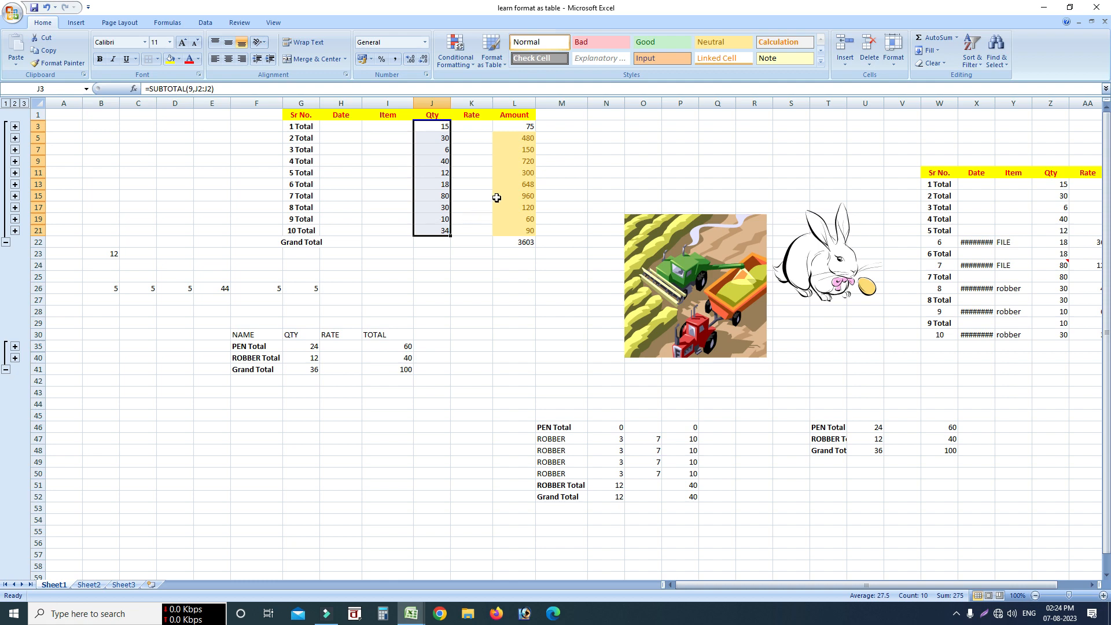
click(996, 53)
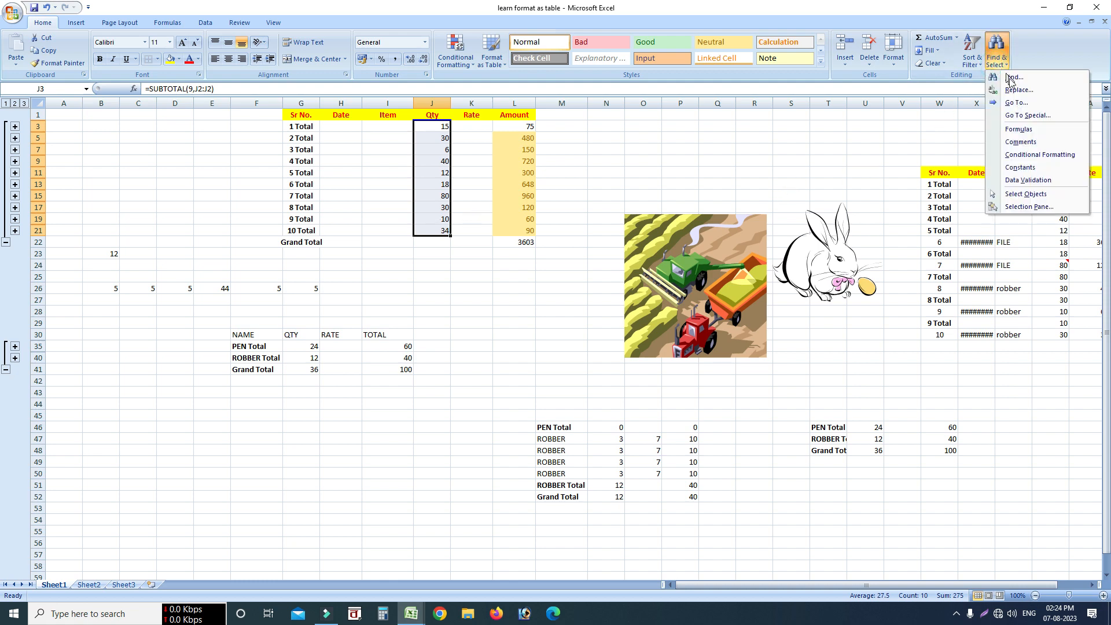
click(1026, 116)
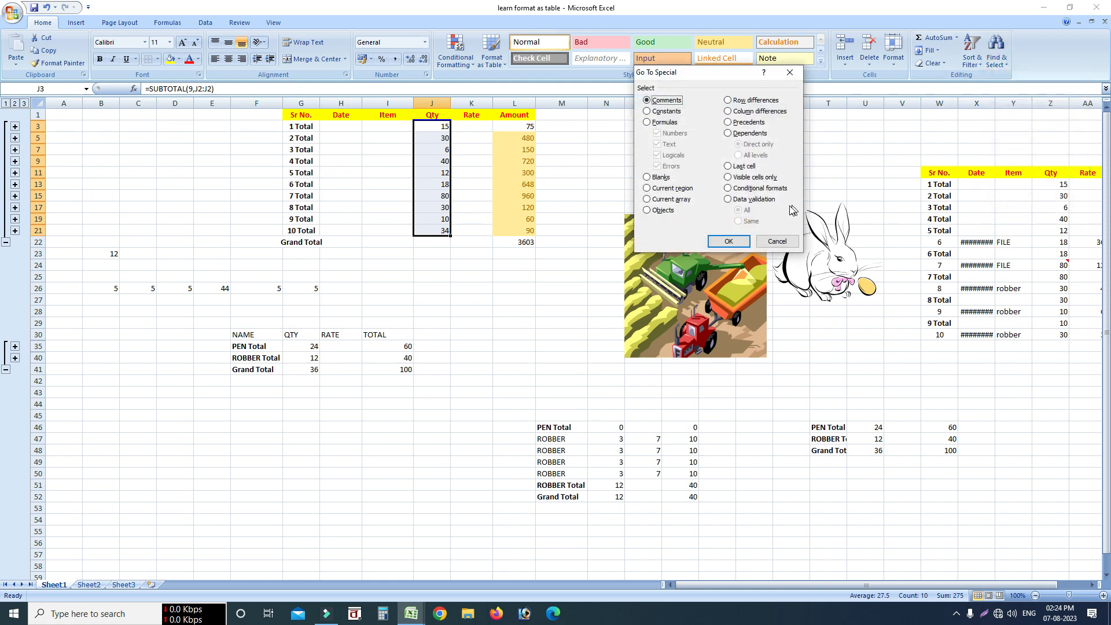
click(777, 241)
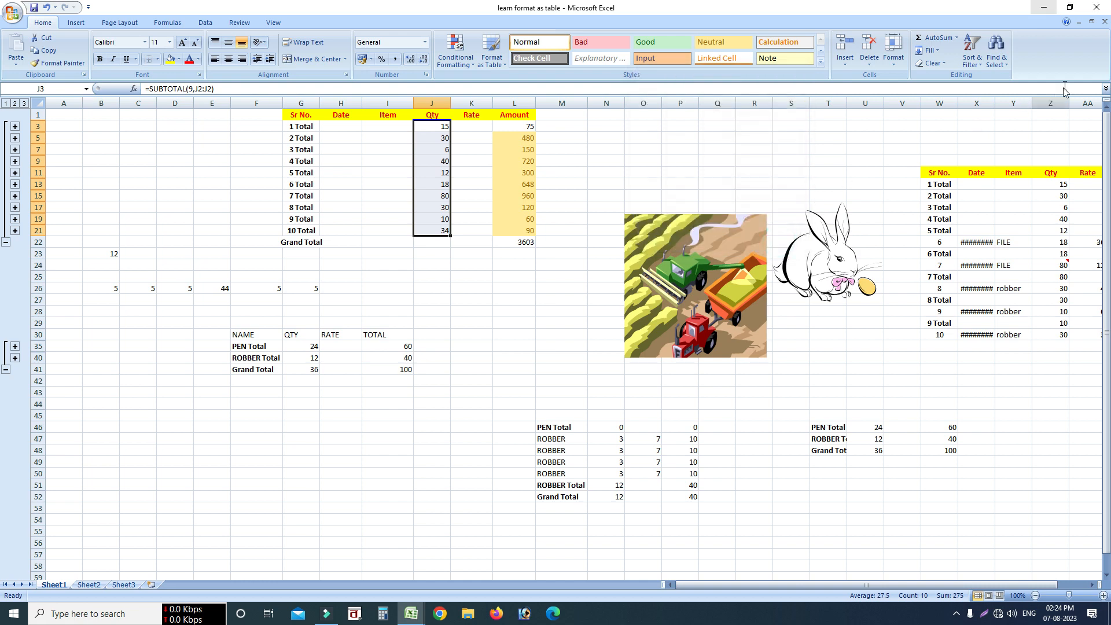
Using Select Objects mode, move the tractor picture up beside the Amount column and turn the mode off again
click(1002, 62)
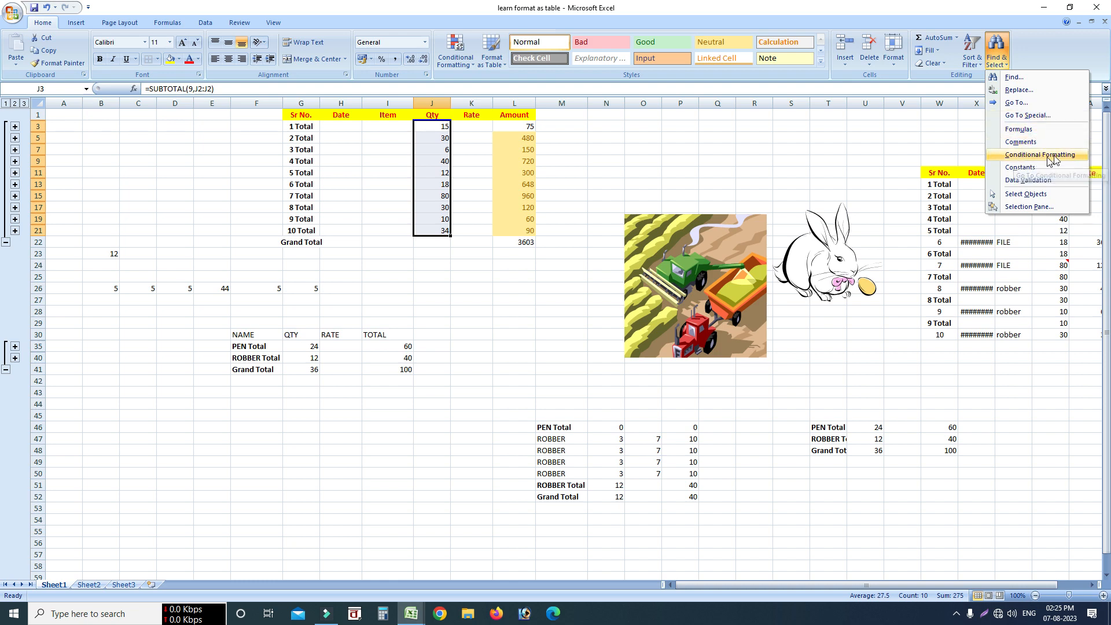
click(1026, 195)
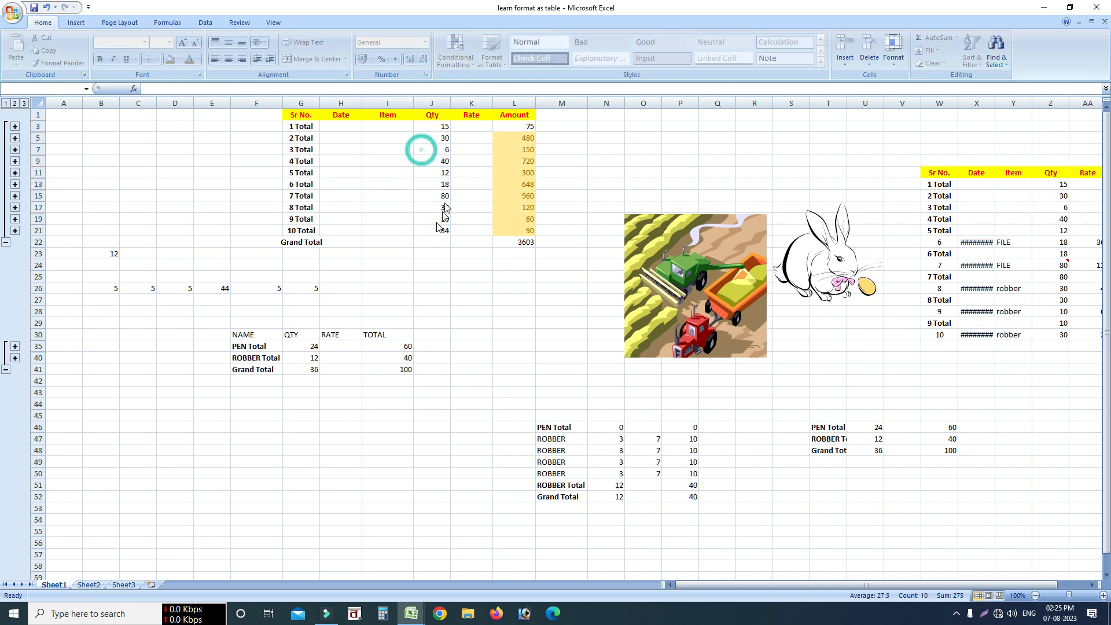
click(688, 279)
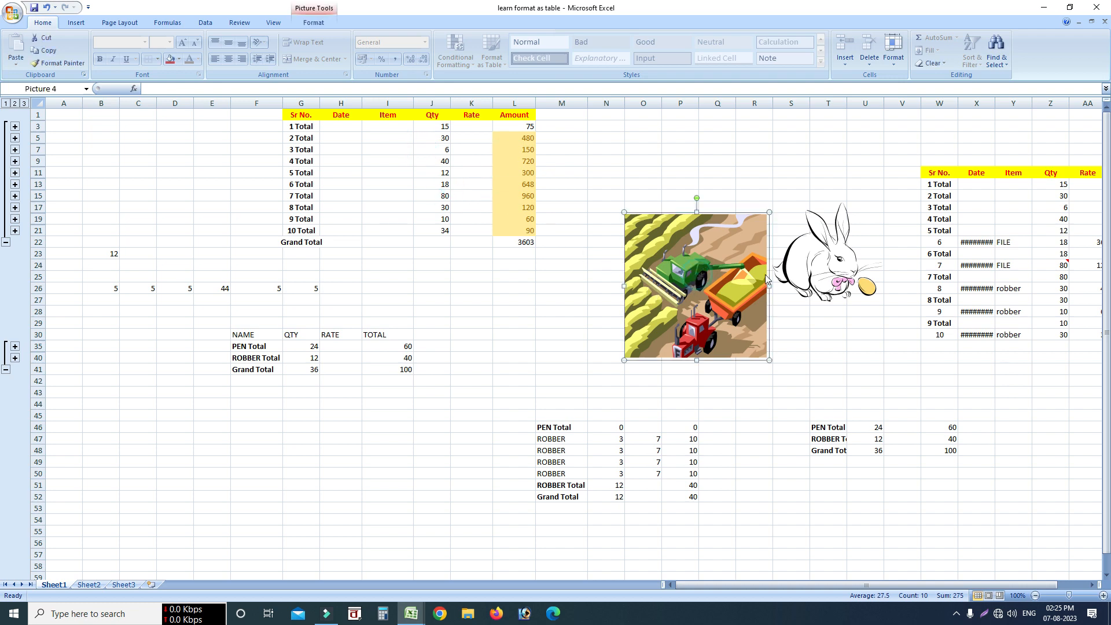
drag(707, 280, 663, 199)
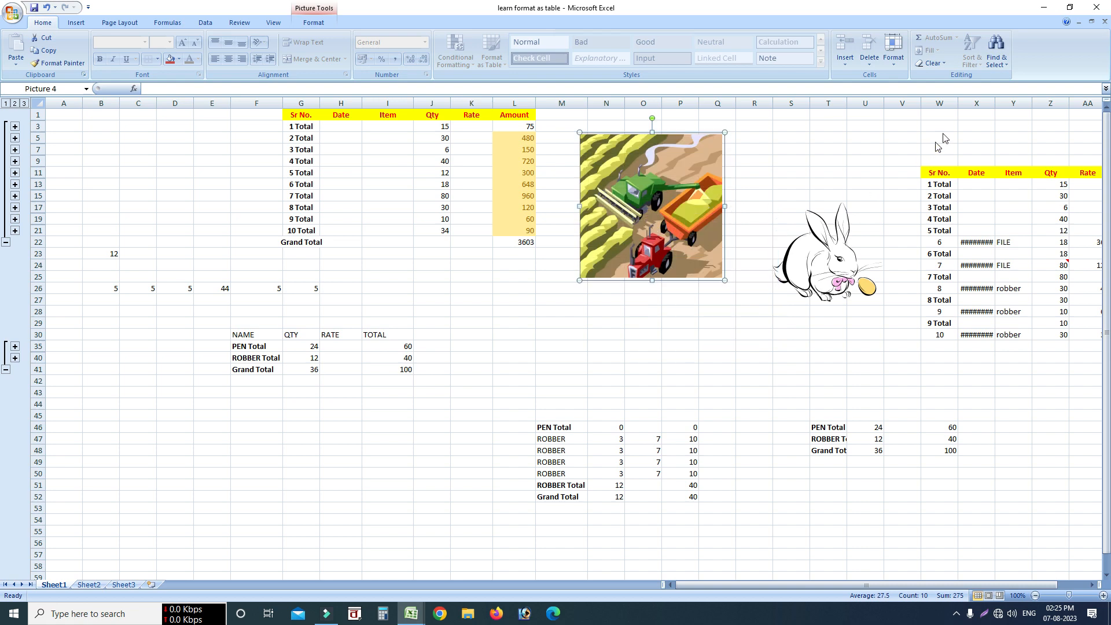
click(996, 57)
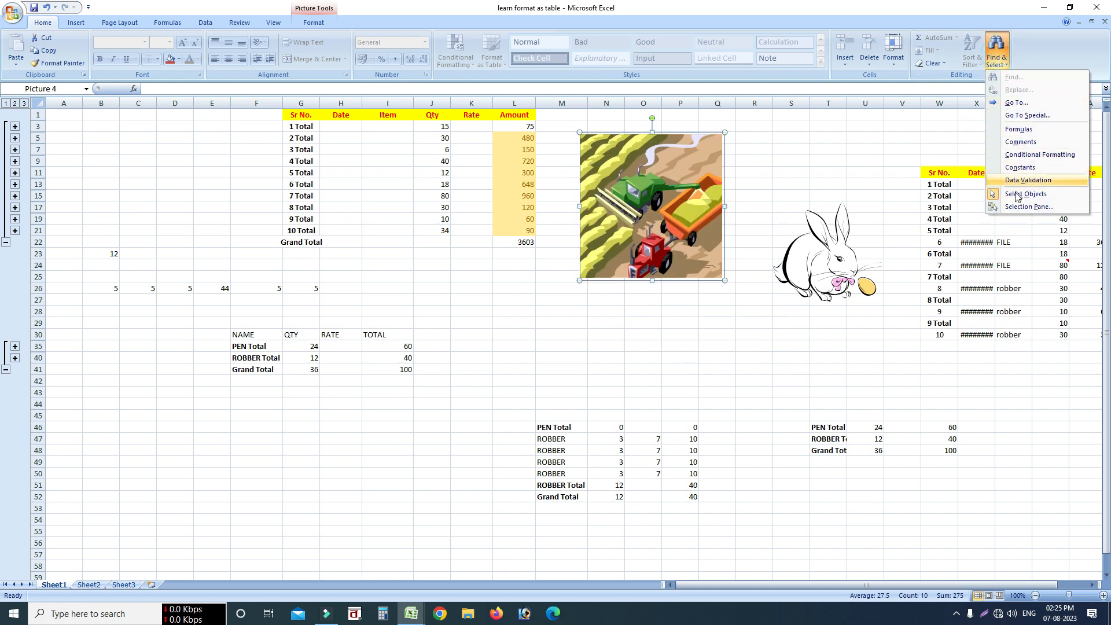
click(1012, 195)
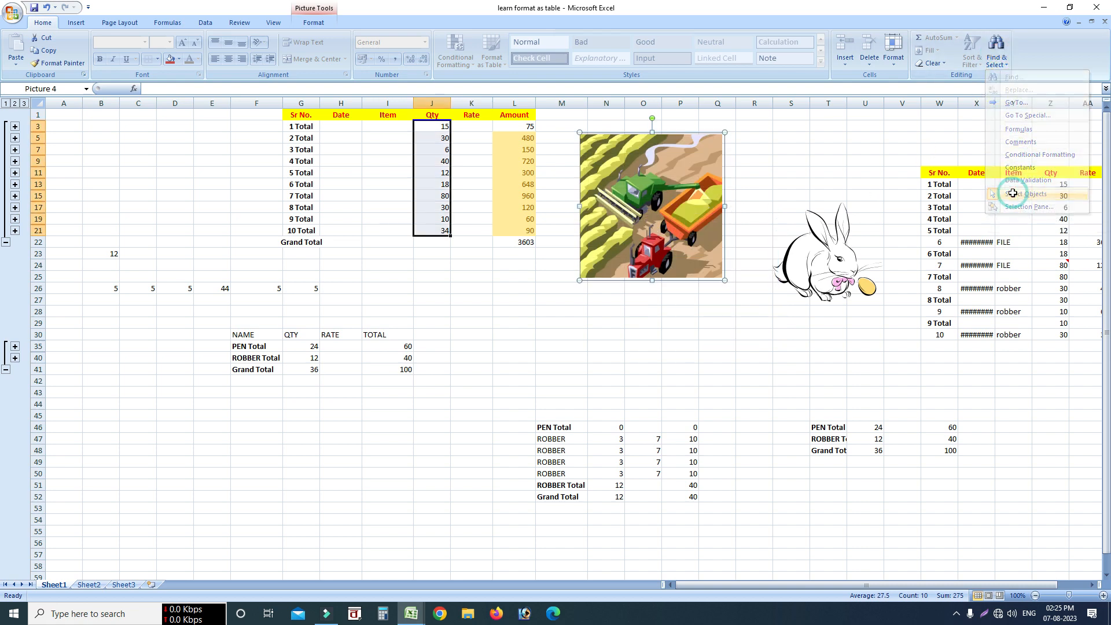
List the sheet's shapes in the Selection Pane, and hide and show again Picture 3 and Picture 4 in turn
click(1001, 58)
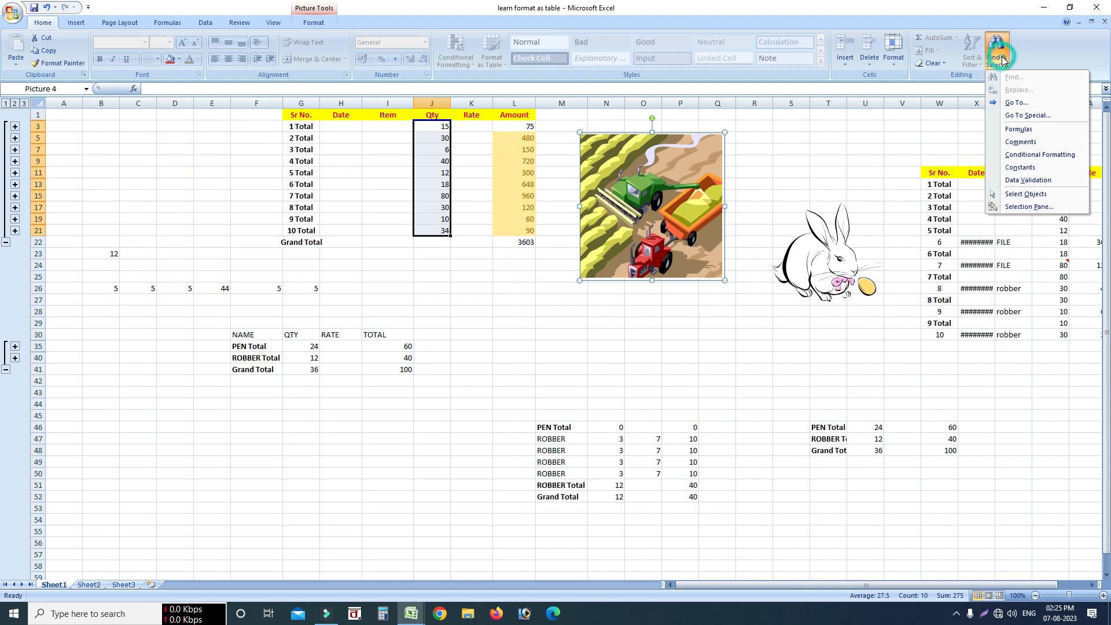
click(1030, 208)
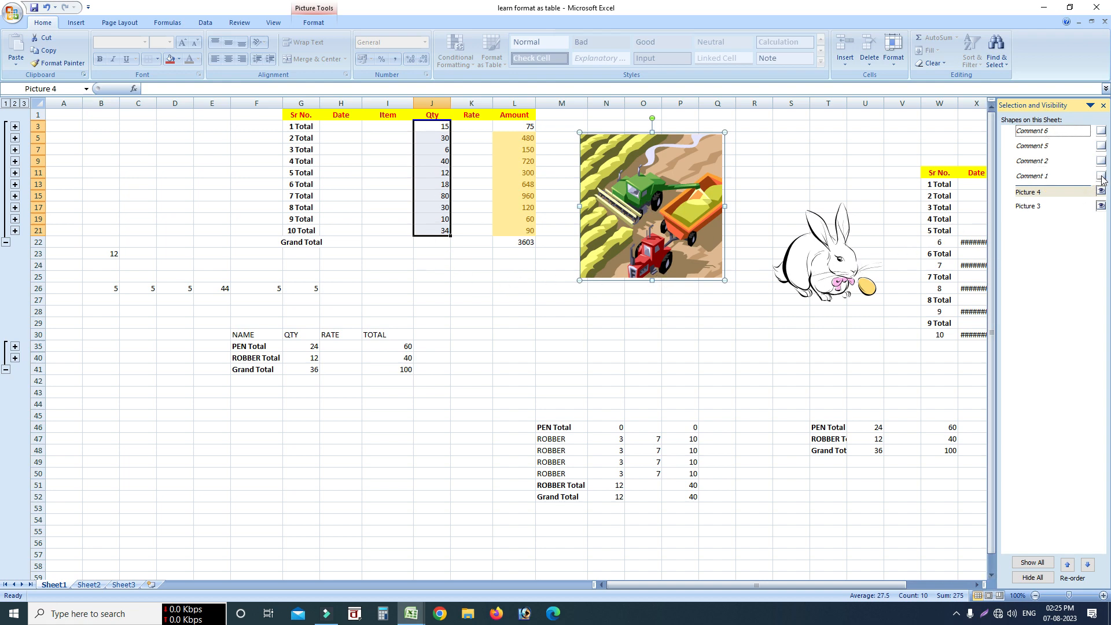
click(1100, 206)
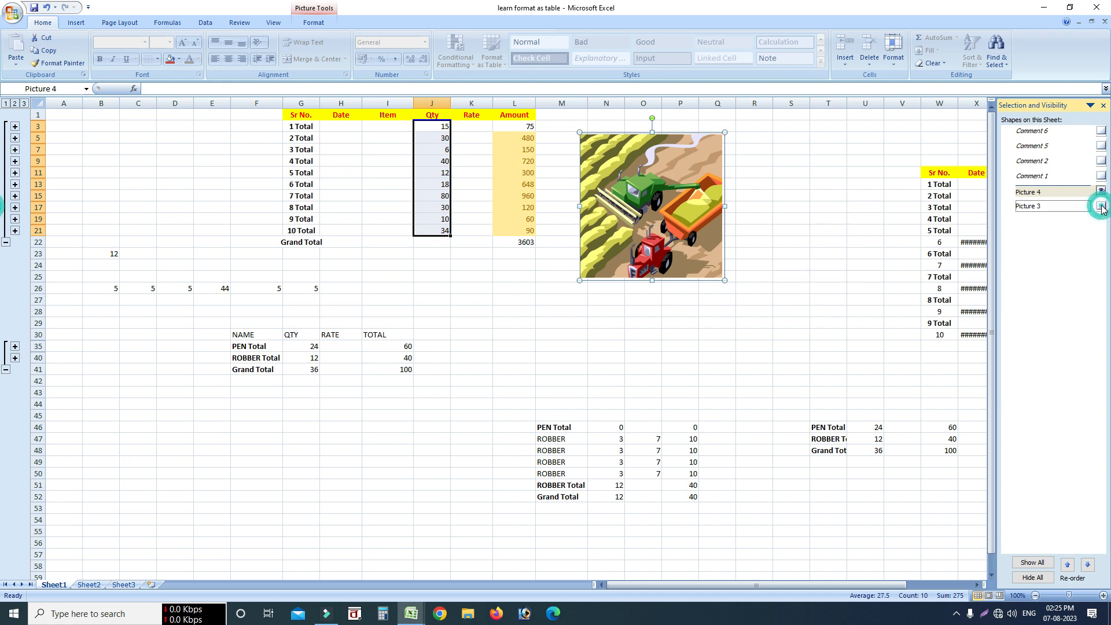
click(1100, 207)
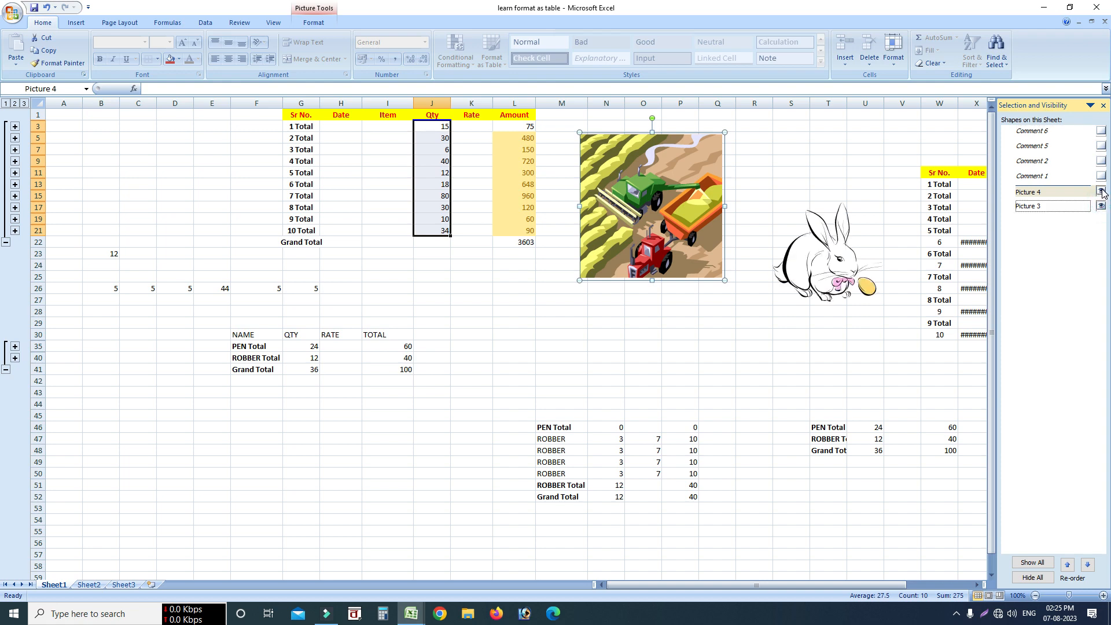
click(1101, 192)
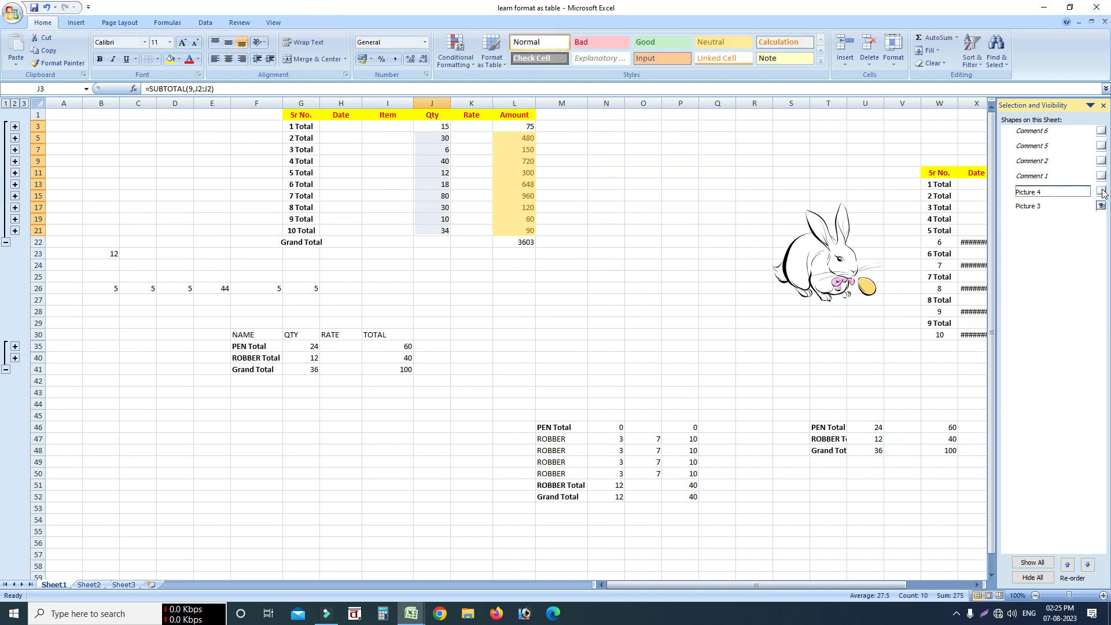
click(1101, 192)
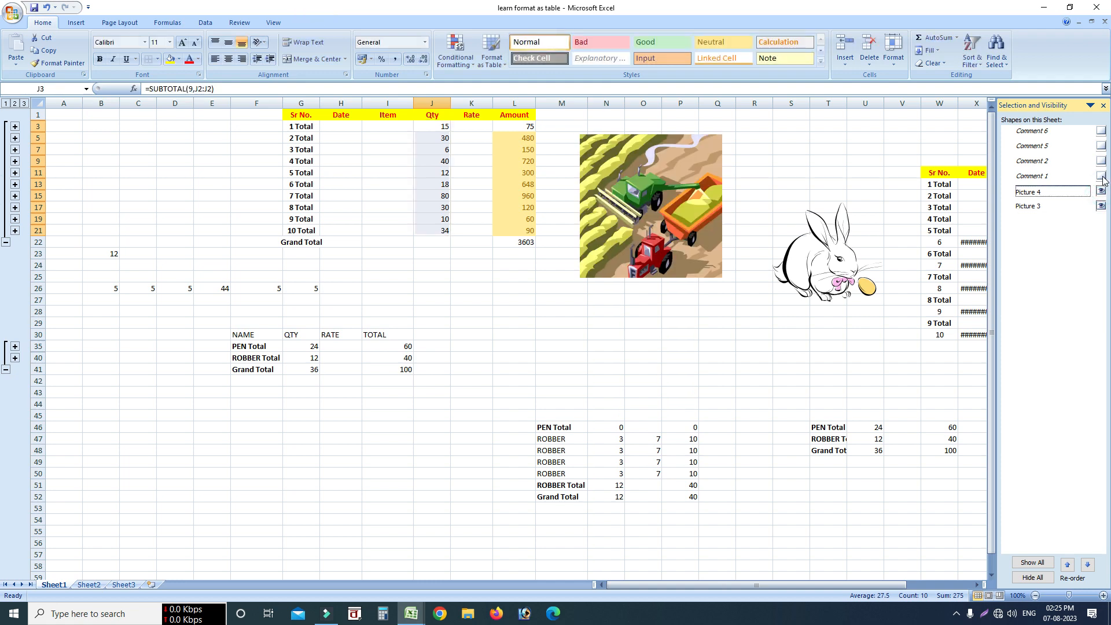
Toggle the visibility of Comment 1 several times, leave it hidden, and close the Selection Pane
click(1101, 176)
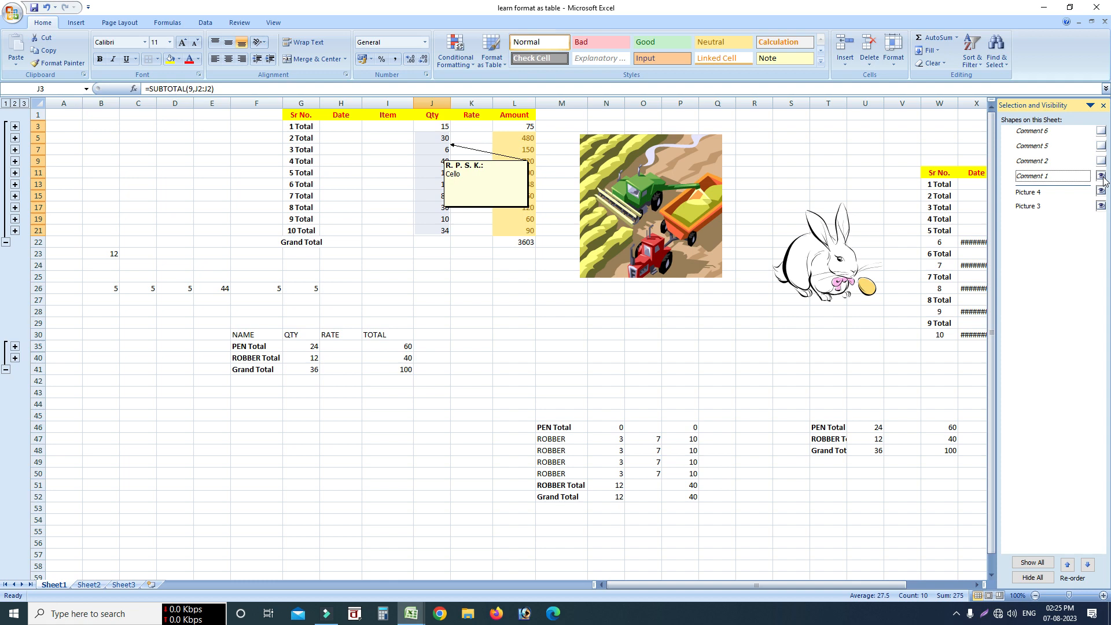
click(1101, 176)
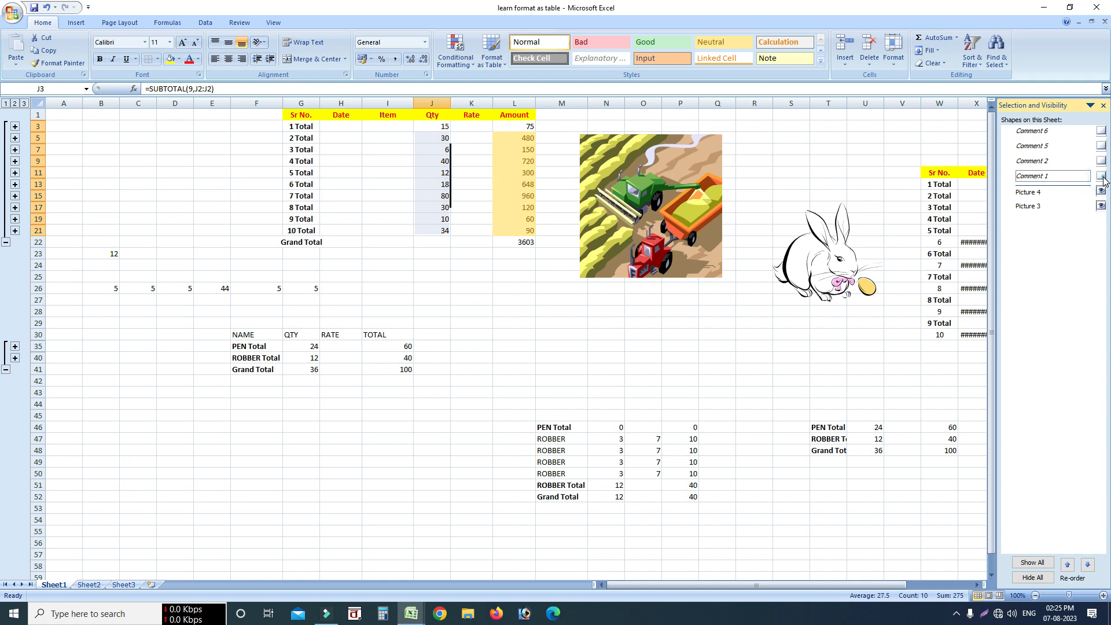
click(1101, 177)
click(1102, 177)
click(1101, 177)
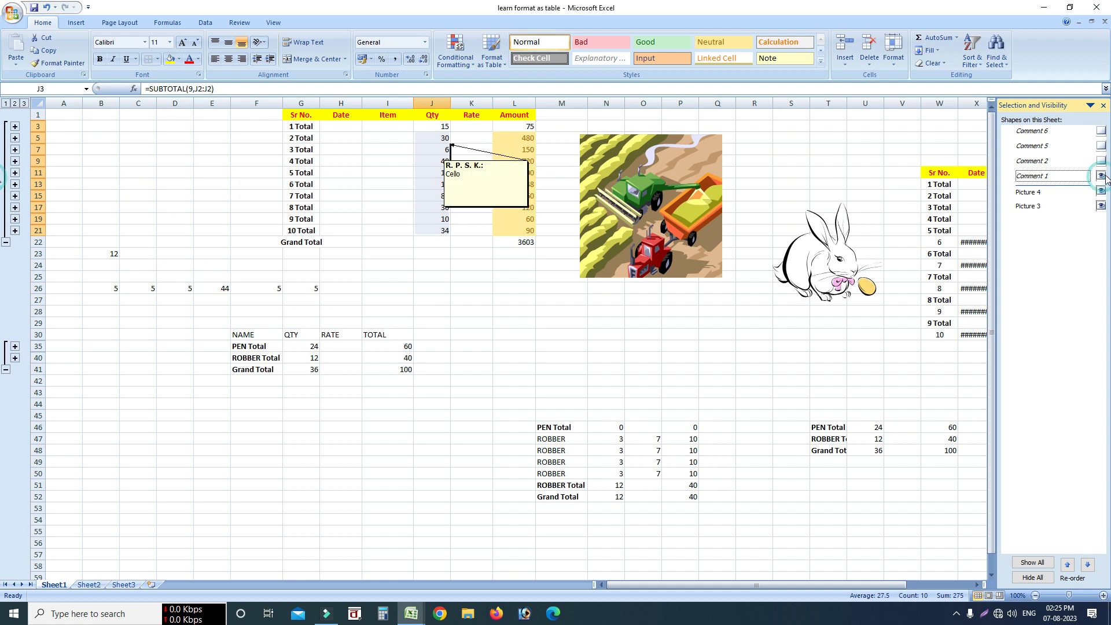
click(1100, 176)
click(1101, 176)
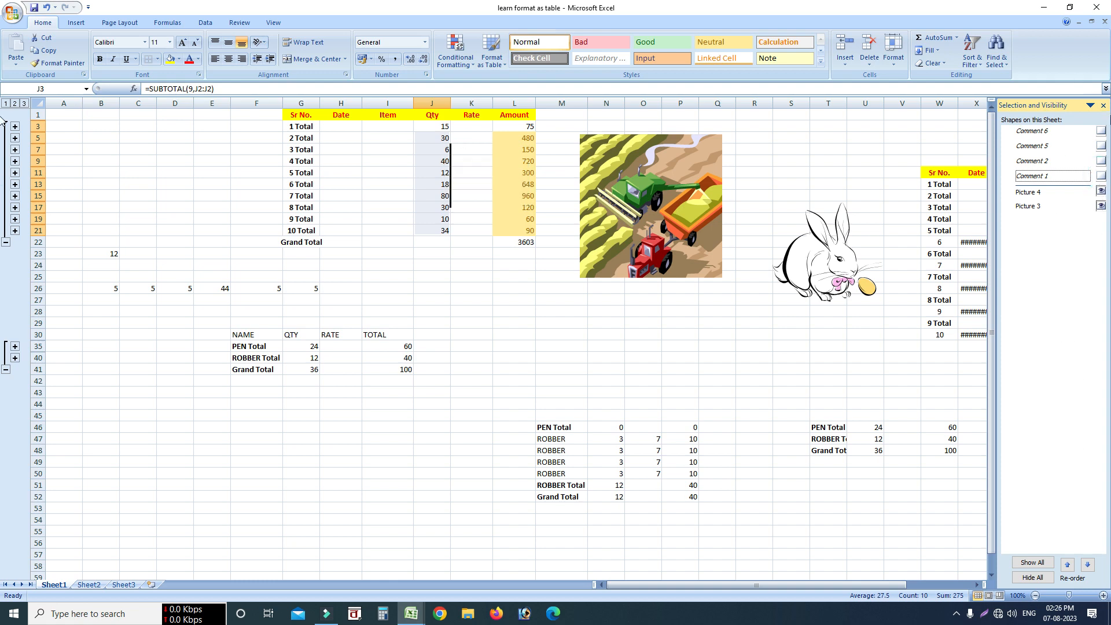
click(1103, 105)
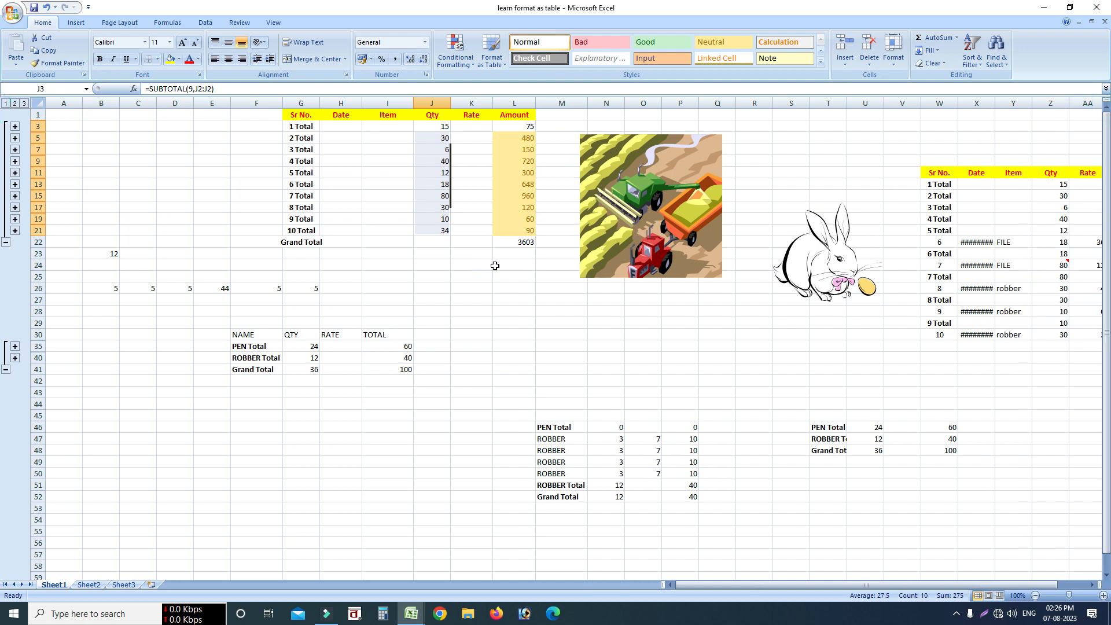